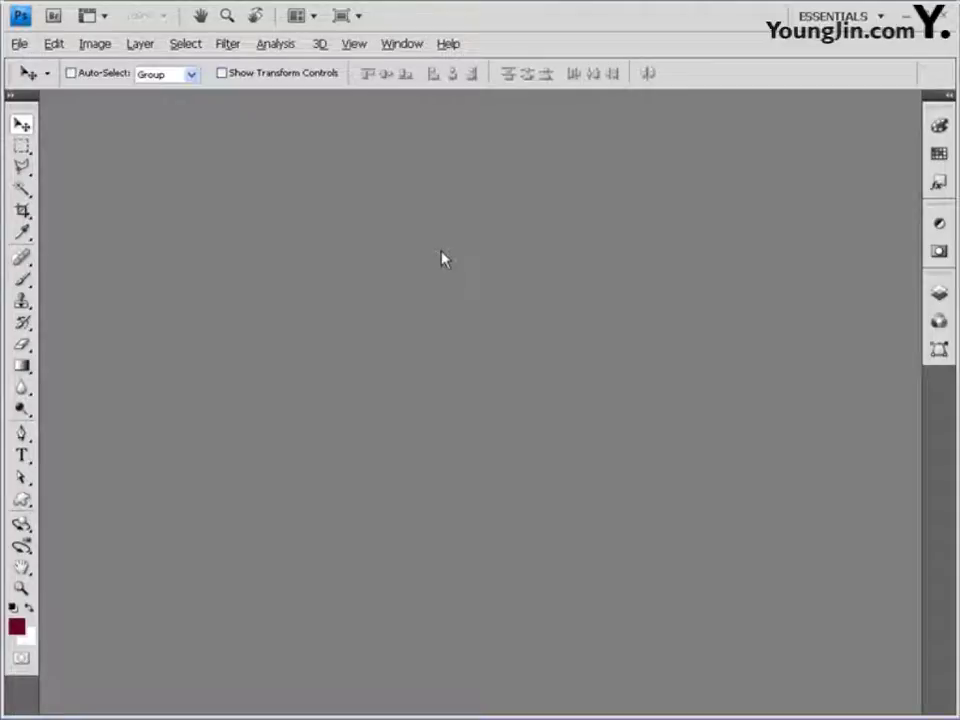
- Create a new RGB document 600 pixels wide and 400 pixels high at 72 pixels/inch with a white background
{"action": "left_click", "coordinate": [17, 44]}
{"action": "left_click", "coordinate": [40, 62]}
{"action": "double_click", "coordinate": [433, 305]}
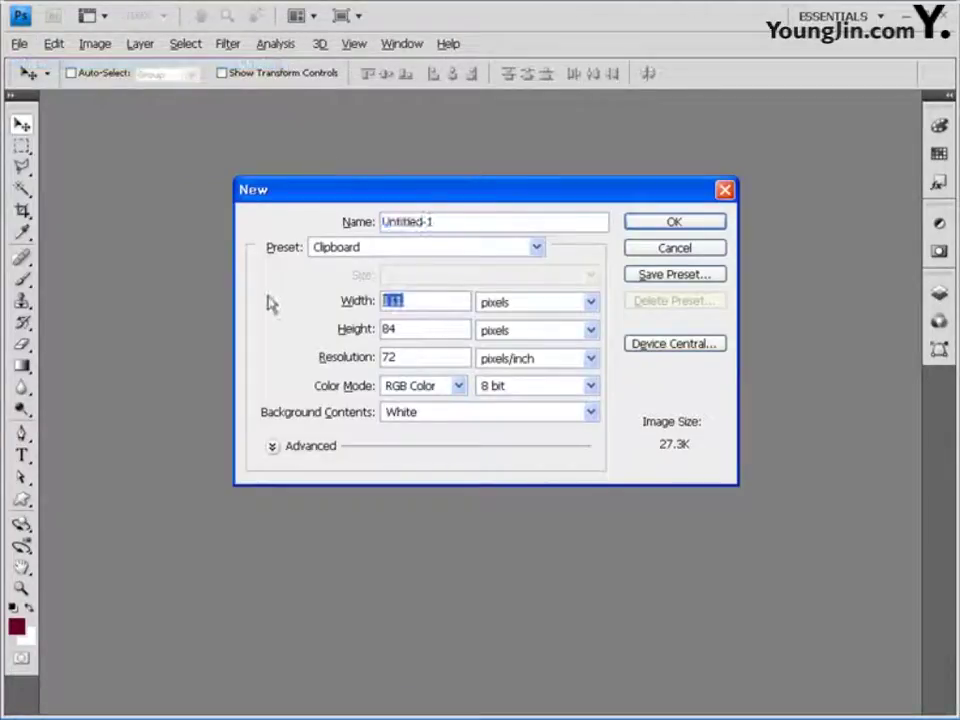
{"action": "type", "text": "600"}
{"action": "key", "text": "Tab"}
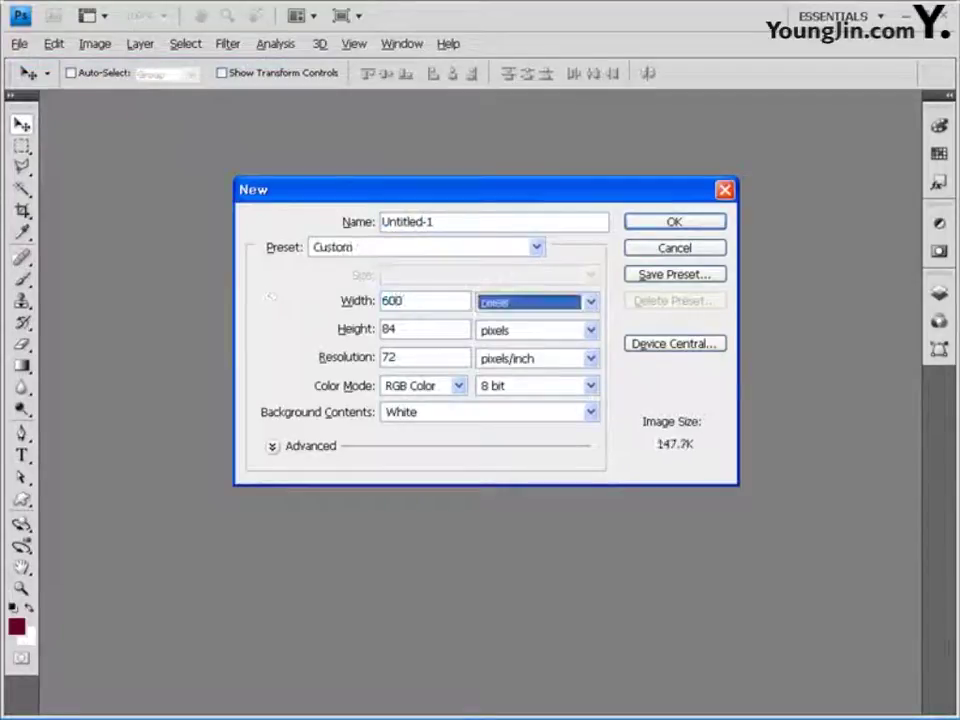
{"action": "key", "text": "Tab"}
{"action": "type", "text": "400"}
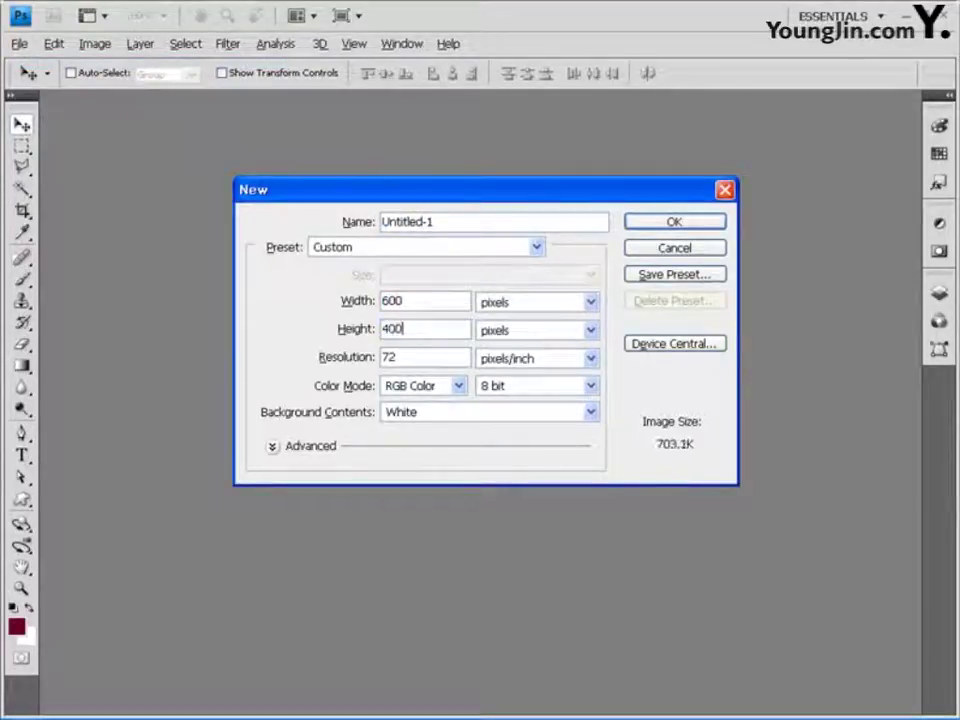
{"action": "key", "text": "Tab"}
{"action": "key", "text": "Tab"}
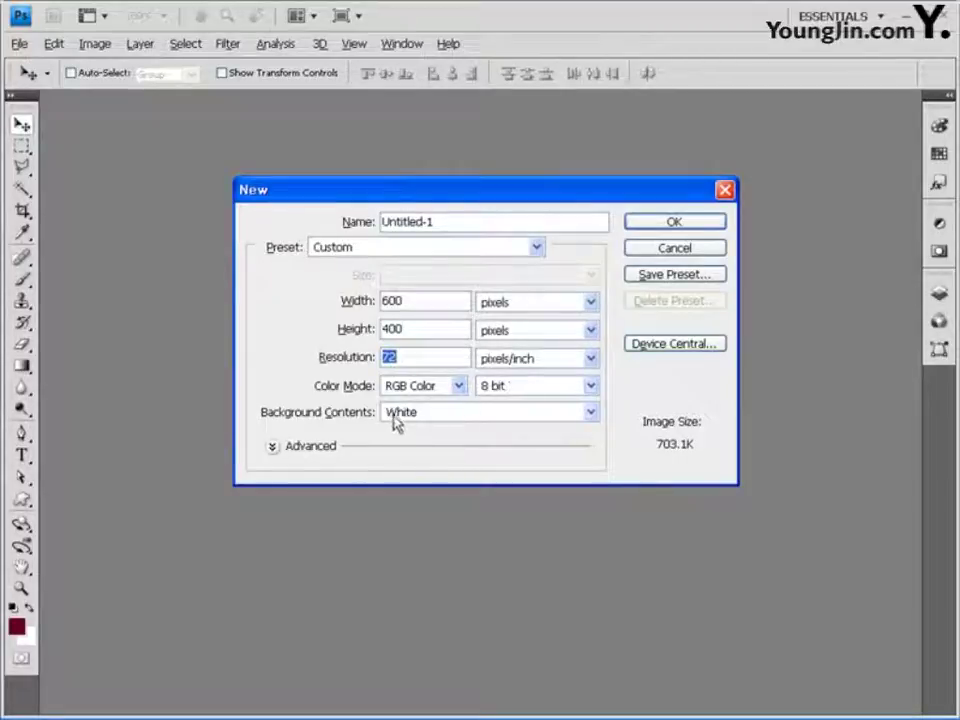
{"action": "left_click", "coordinate": [678, 222]}
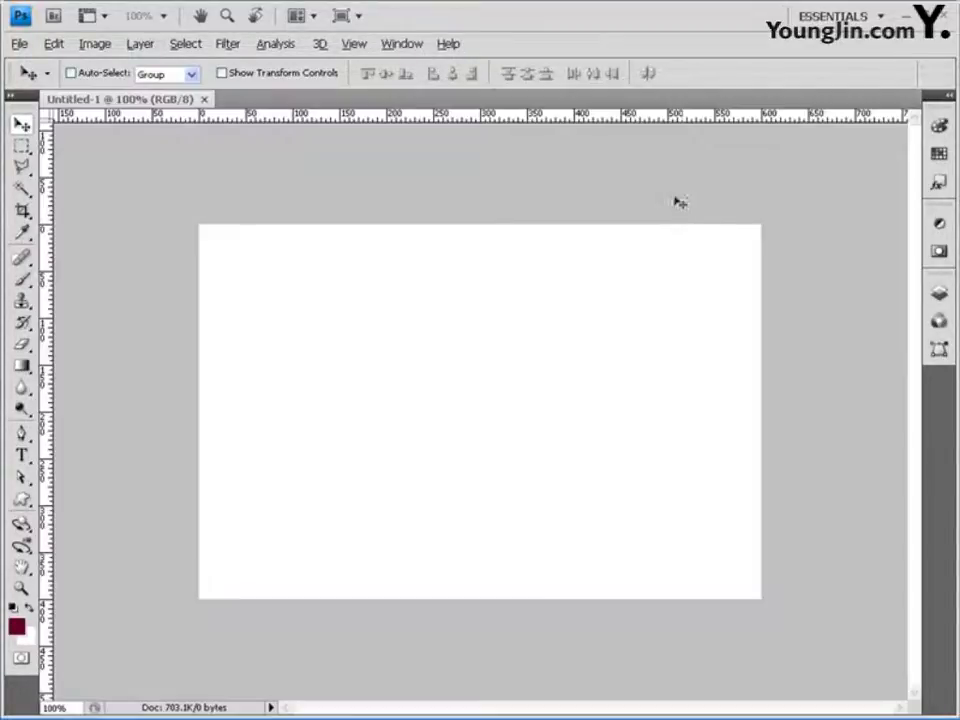
- Float the new document in its own window and place vertical guides at 100, 200, 300, 400 and 500 pixels
{"action": "left_click_drag", "start_coordinate": [133, 103], "coordinate": [320, 158]}
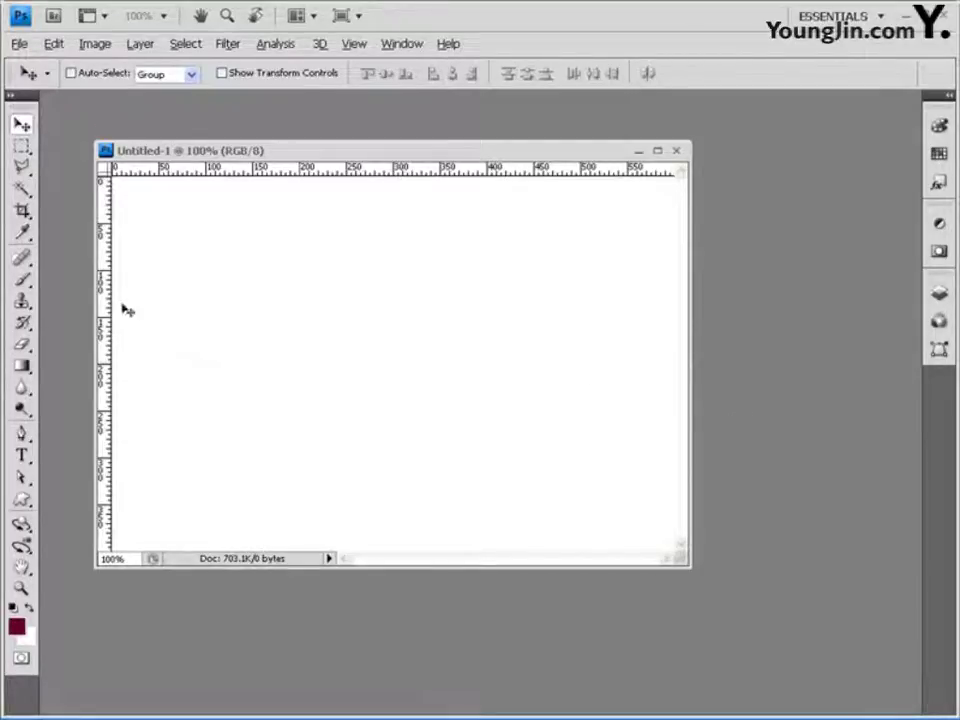
{"action": "left_click_drag", "start_coordinate": [102, 296], "coordinate": [205, 290]}
{"action": "left_click_drag", "start_coordinate": [104, 320], "coordinate": [299, 339]}
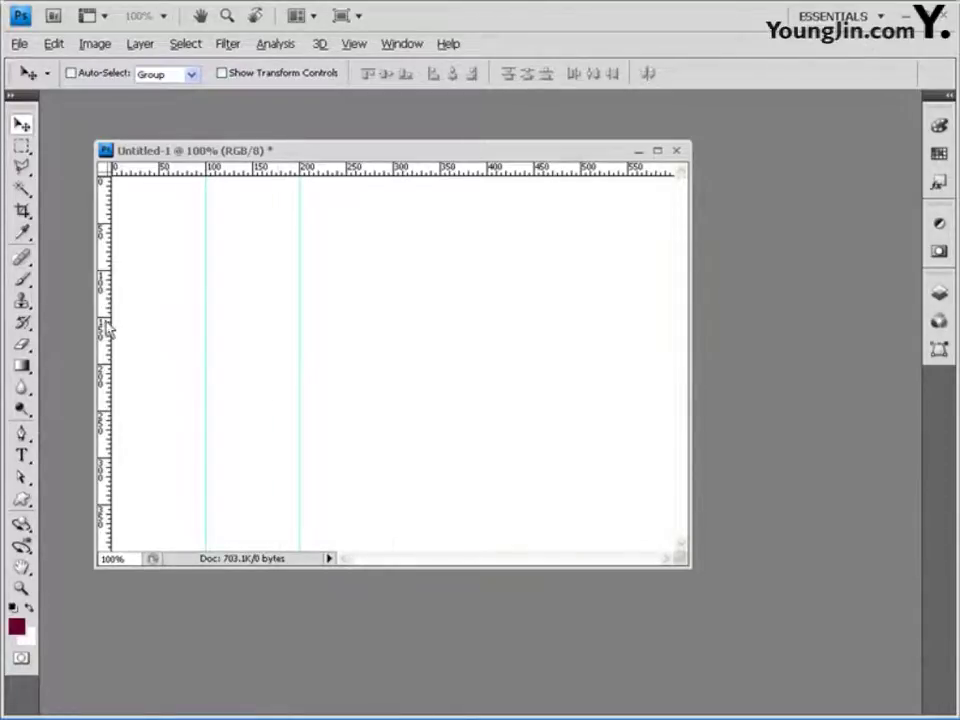
{"action": "left_click_drag", "start_coordinate": [108, 330], "coordinate": [393, 319]}
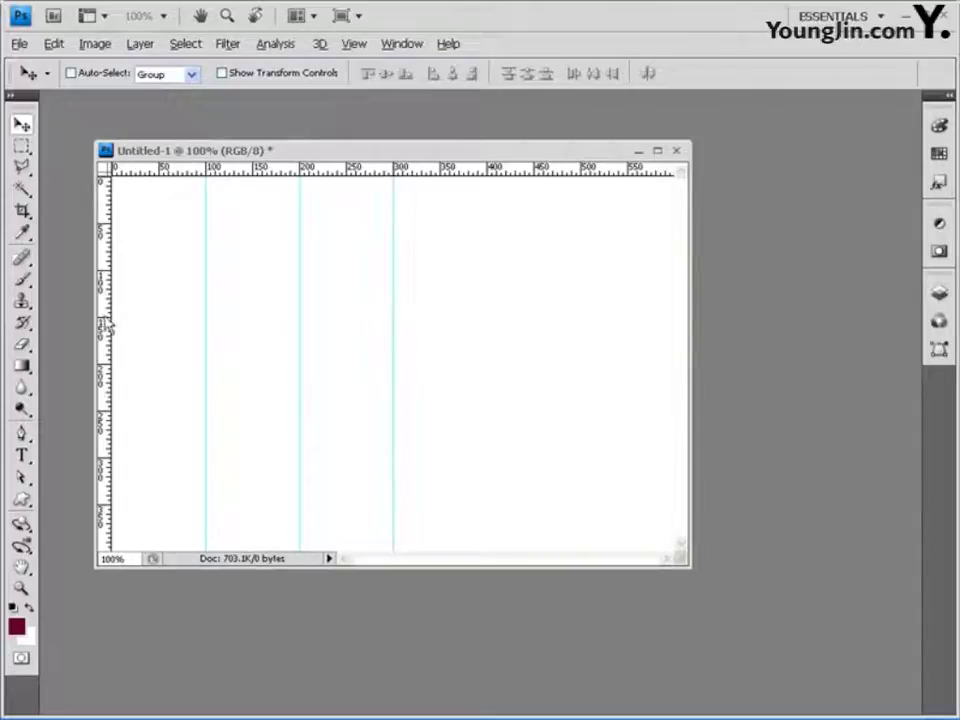
{"action": "left_click_drag", "start_coordinate": [110, 327], "coordinate": [487, 315]}
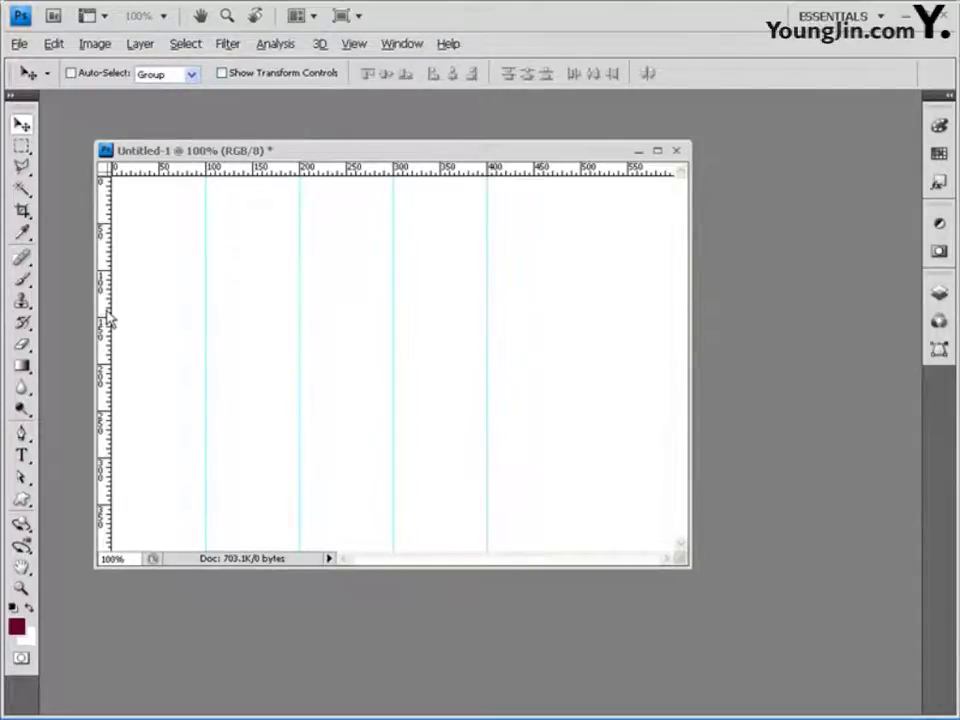
{"action": "left_click_drag", "start_coordinate": [110, 318], "coordinate": [580, 317]}
- Place horizontal guides across the blank canvas at 100, 200 and 300 pixels
{"action": "left_click_drag", "start_coordinate": [449, 177], "coordinate": [441, 270]}
{"action": "left_click_drag", "start_coordinate": [449, 177], "coordinate": [433, 363]}
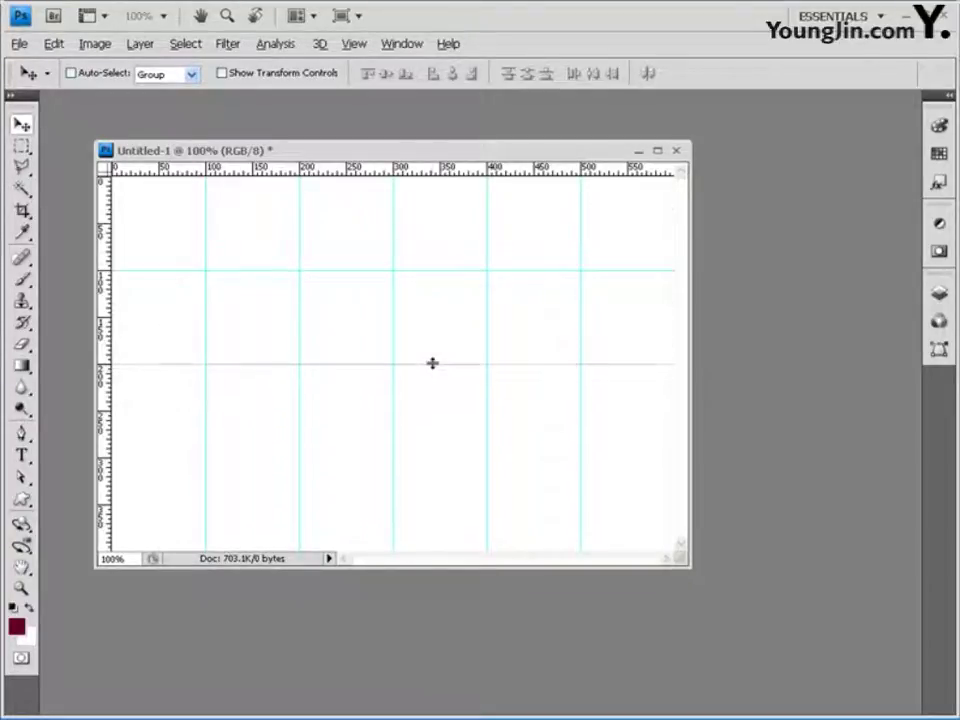
{"action": "left_click_drag", "start_coordinate": [452, 182], "coordinate": [433, 458]}
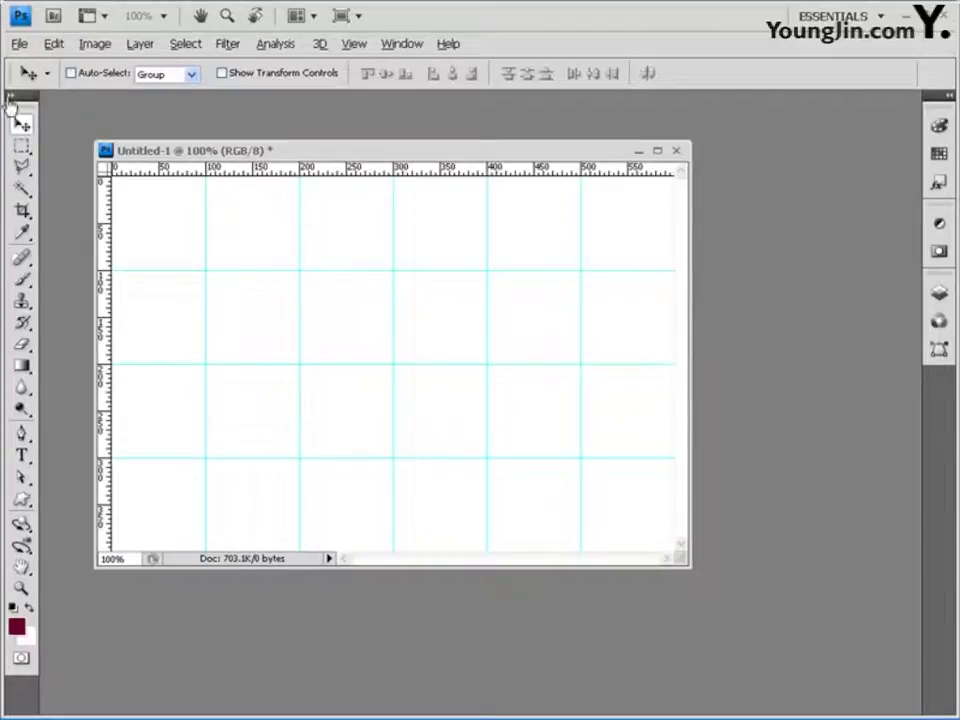
- Save the document to the desktop in Photoshop format, named with the examinee number, the examinee's full name and the suffix -3
{"action": "left_click", "coordinate": [19, 44]}
{"action": "left_click", "coordinate": [64, 261]}
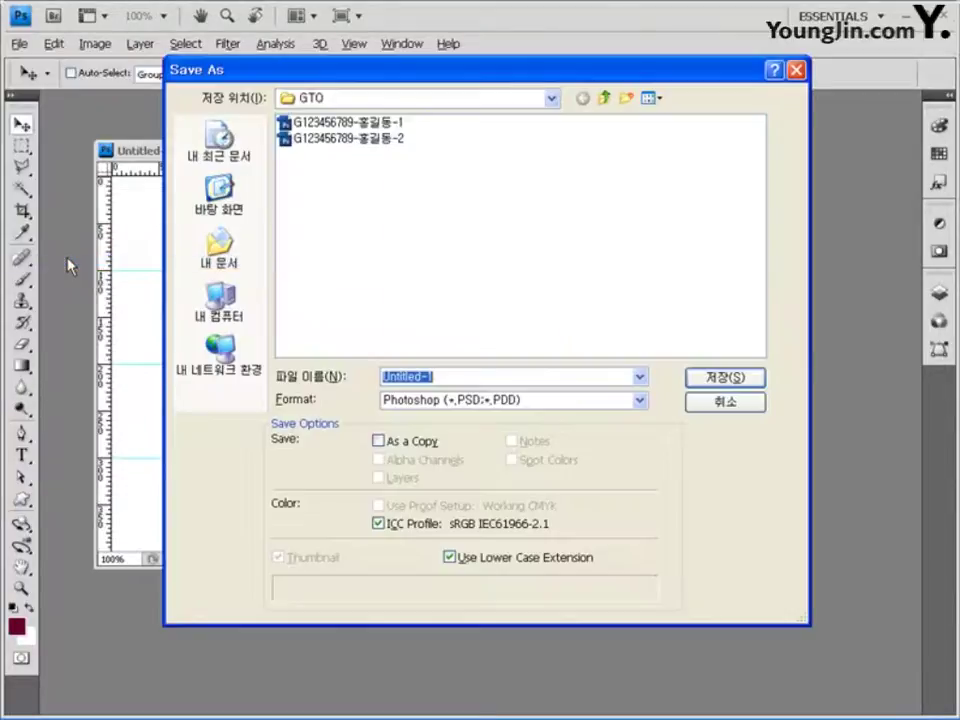
{"action": "left_click", "coordinate": [226, 205]}
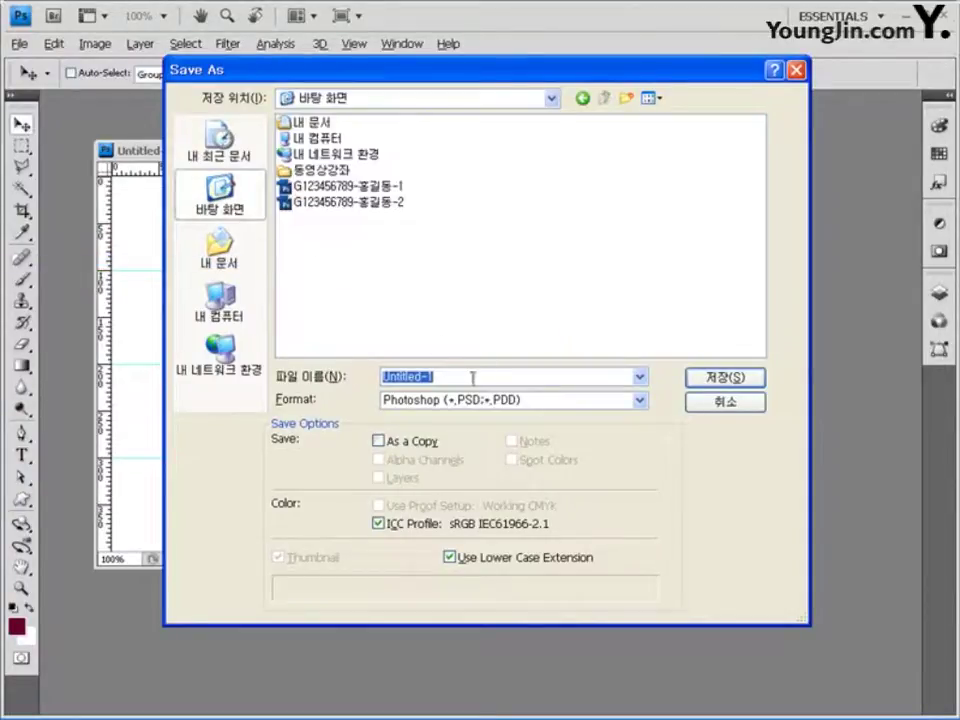
{"action": "type", "text": "G"}
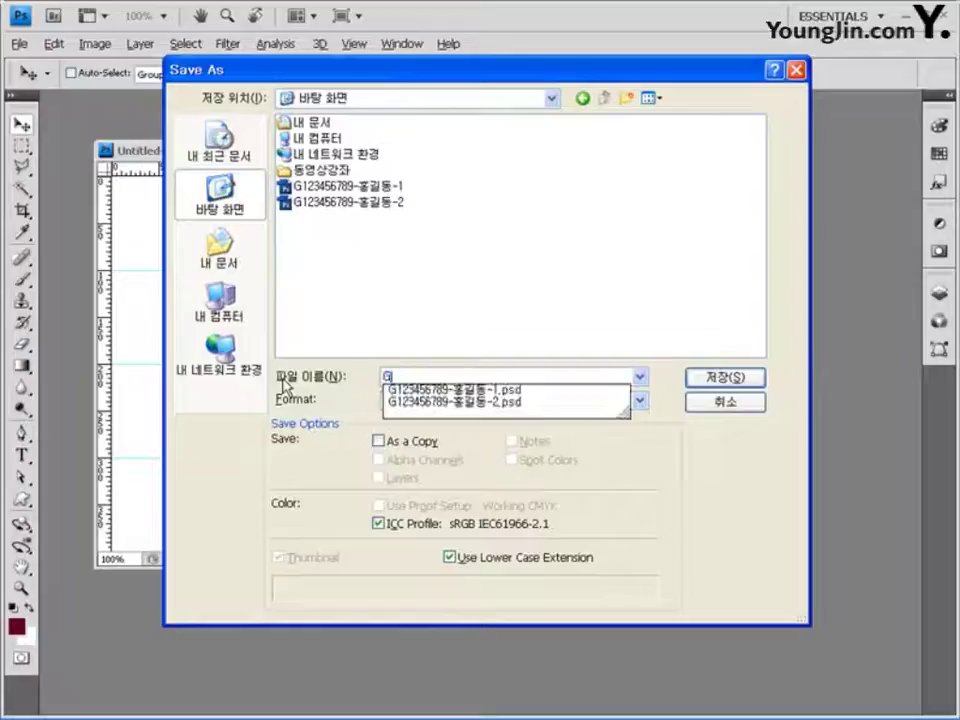
{"action": "type", "text": "123456789"}
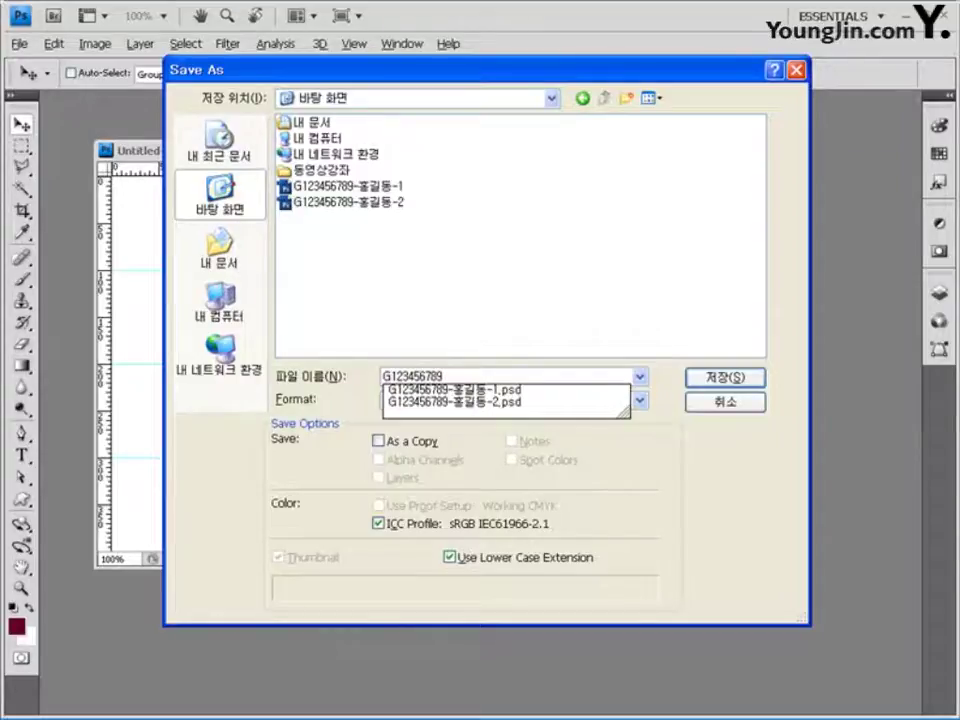
{"action": "type", "text": "홍길"}
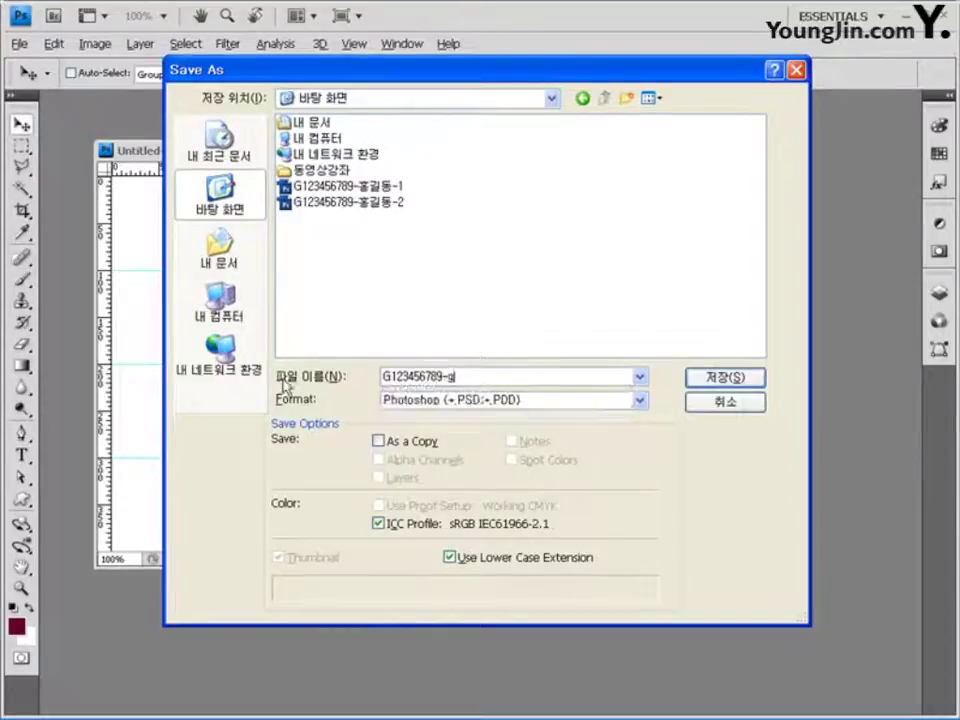
{"action": "type", "text": "동-3"}
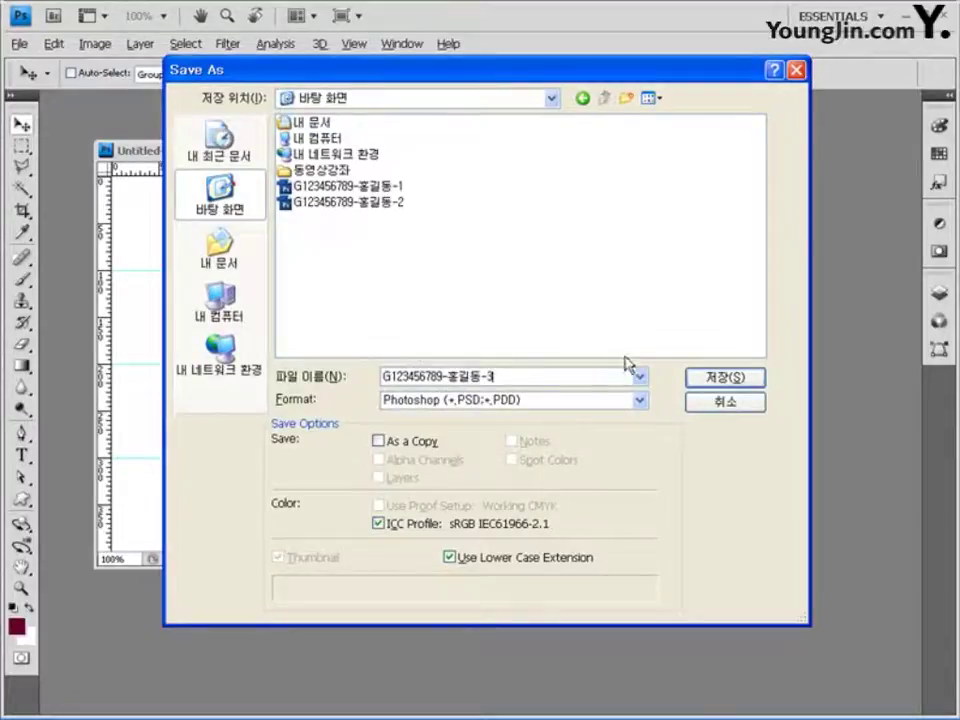
{"action": "left_click", "coordinate": [748, 380]}
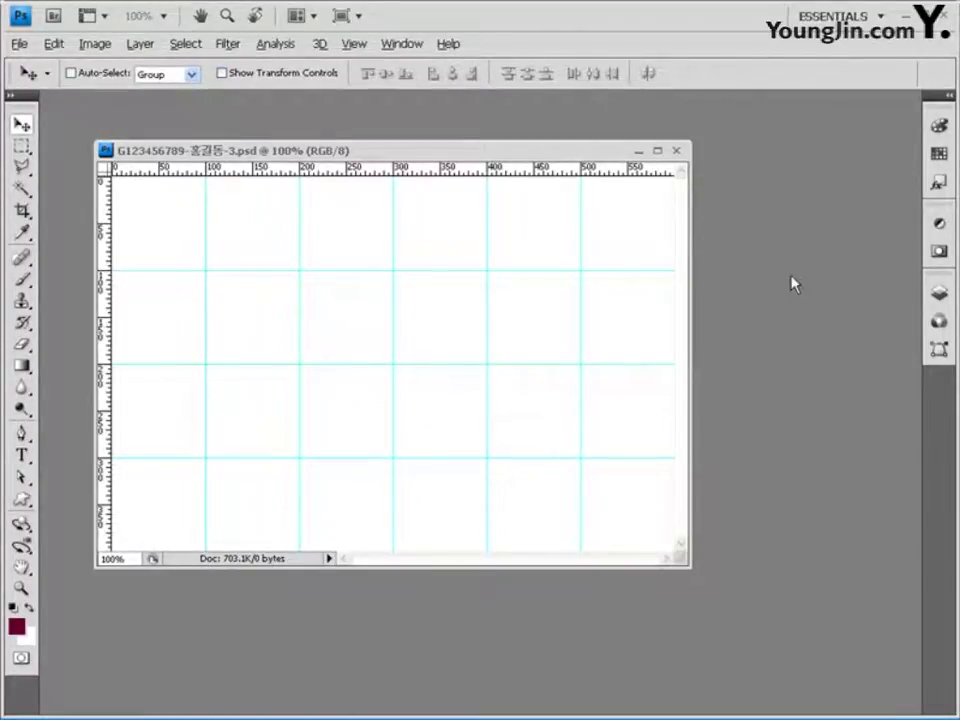
- Open the image 1급-7 from the Part04 > Chapter03 folder in My Documents
{"action": "key", "text": "ctrl+o"}
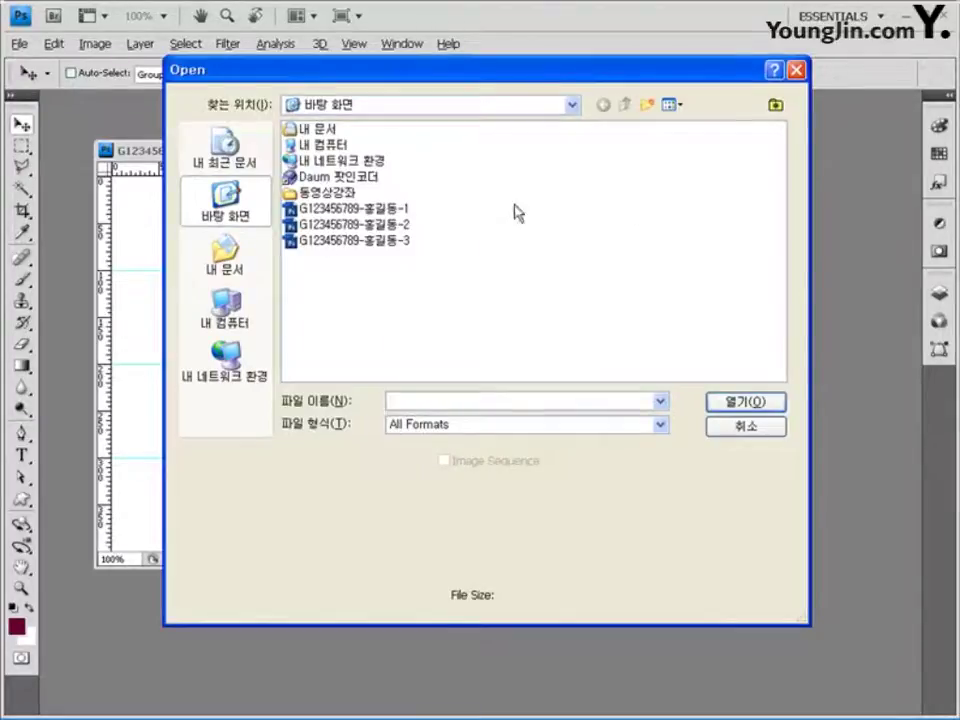
{"action": "left_click", "coordinate": [226, 258]}
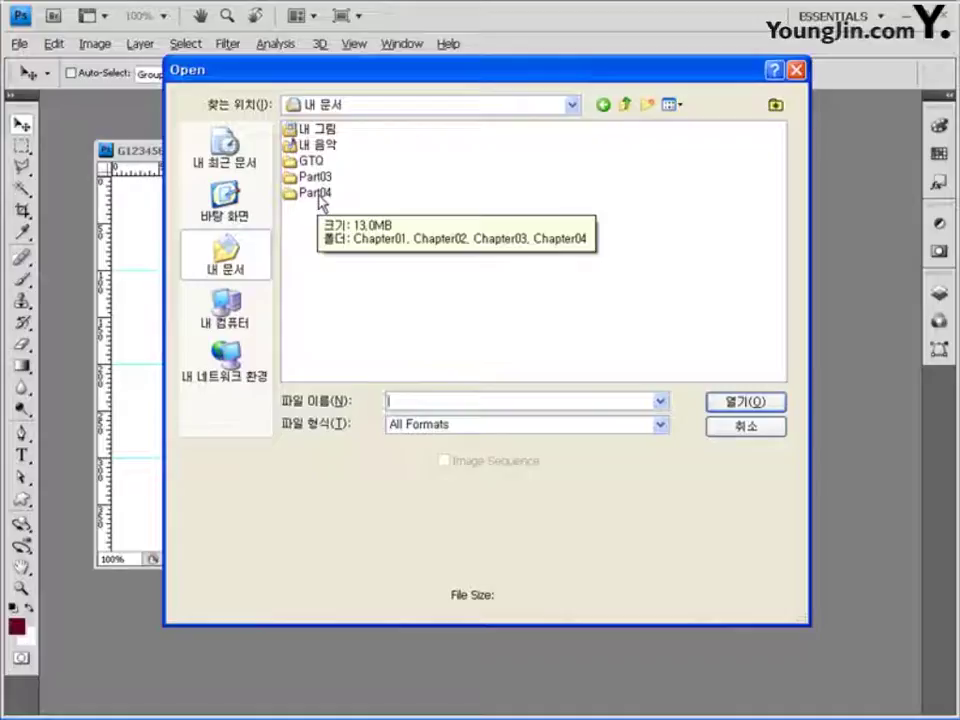
{"action": "double_click", "coordinate": [316, 196]}
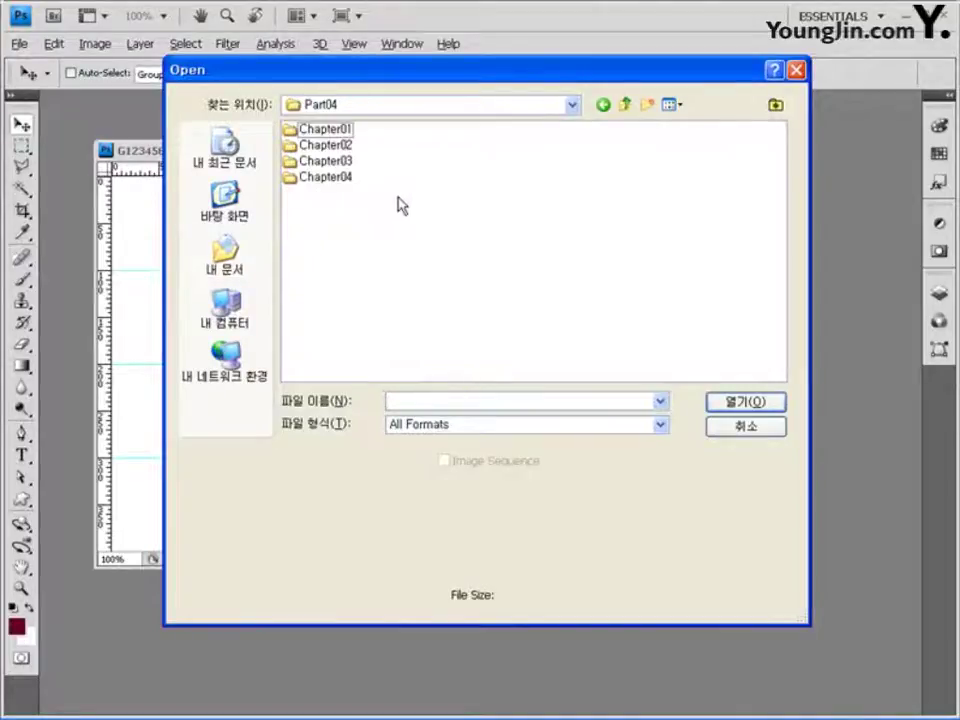
{"action": "double_click", "coordinate": [325, 161]}
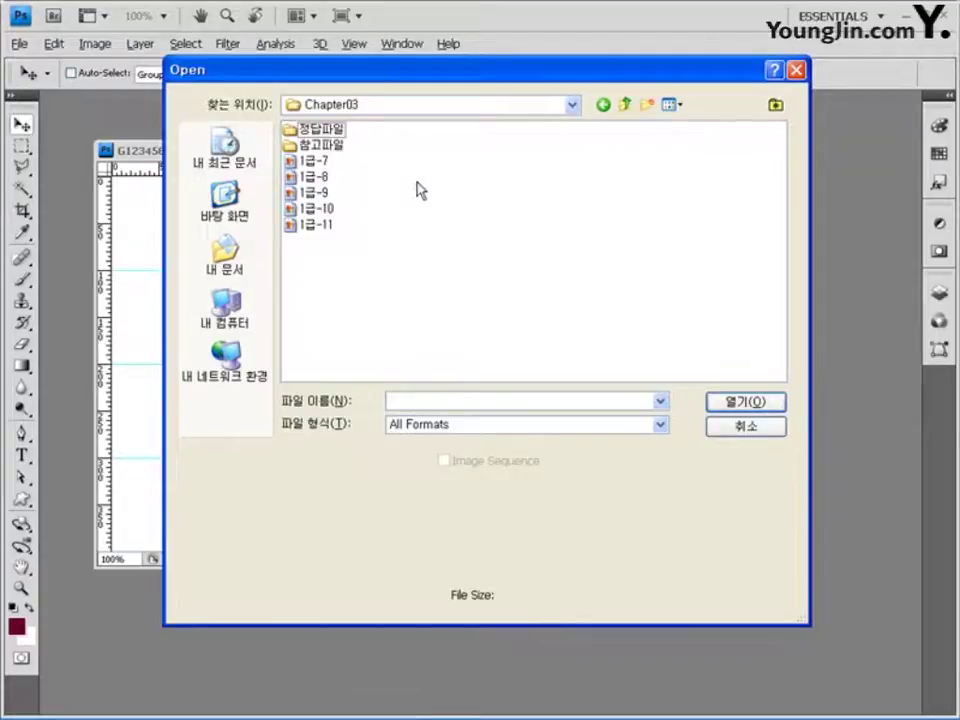
{"action": "left_click", "coordinate": [312, 160]}
{"action": "left_click", "coordinate": [738, 403]}
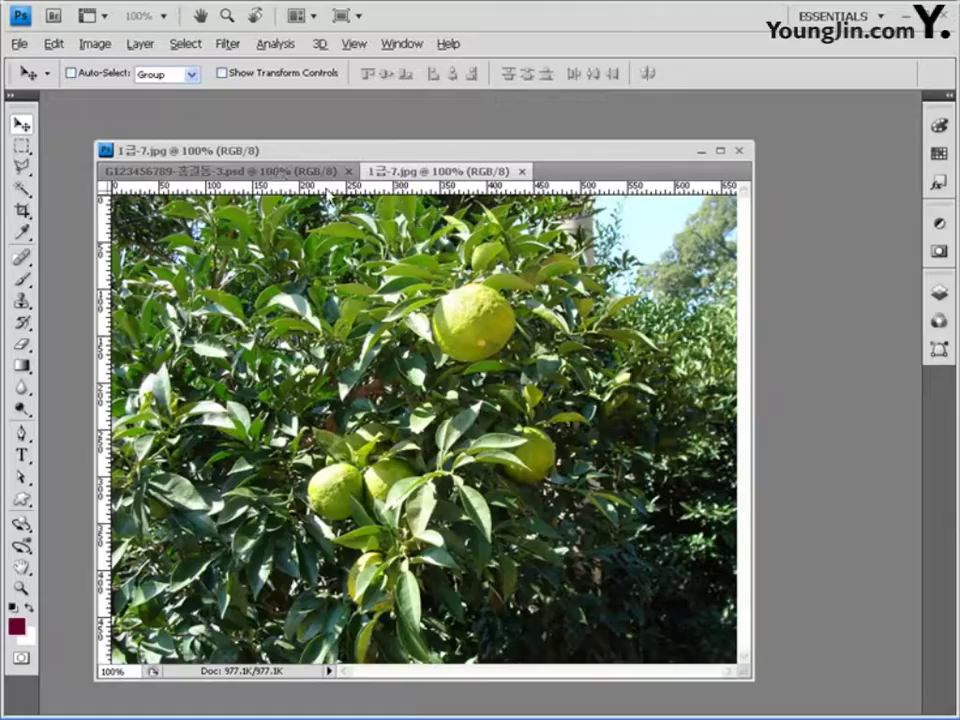
- Separate the two grouped documents into overlapping floating windows, with the guide document fitted at 100% and the whole photo in view
{"action": "left_click_drag", "start_coordinate": [622, 274], "coordinate": [680, 298]}
{"action": "left_click_drag", "start_coordinate": [516, 161], "coordinate": [495, 127]}
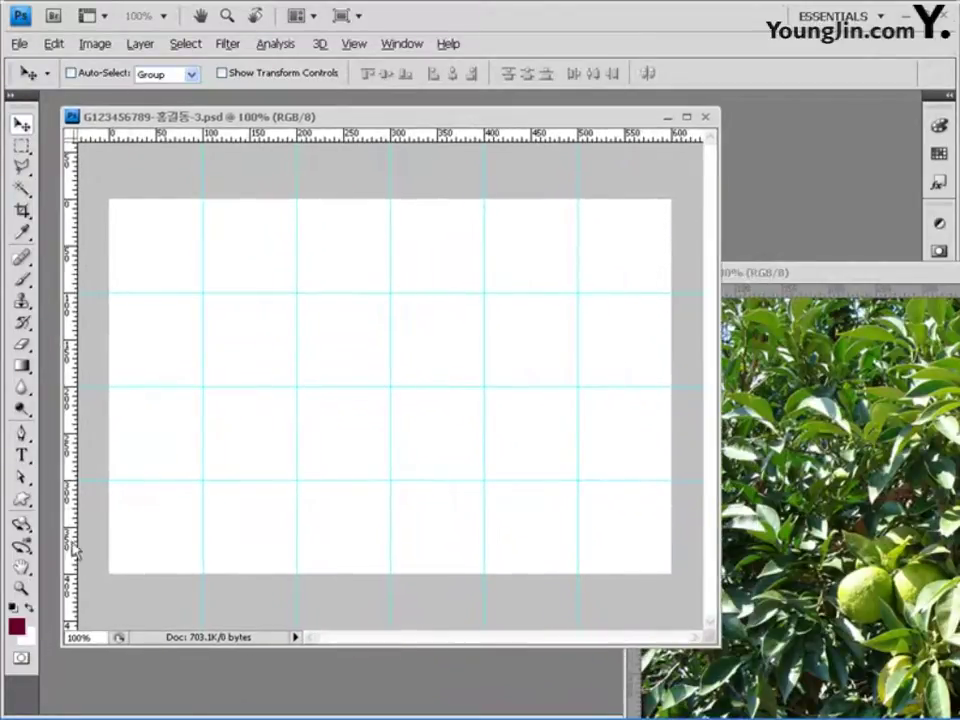
{"action": "double_click", "coordinate": [20, 588]}
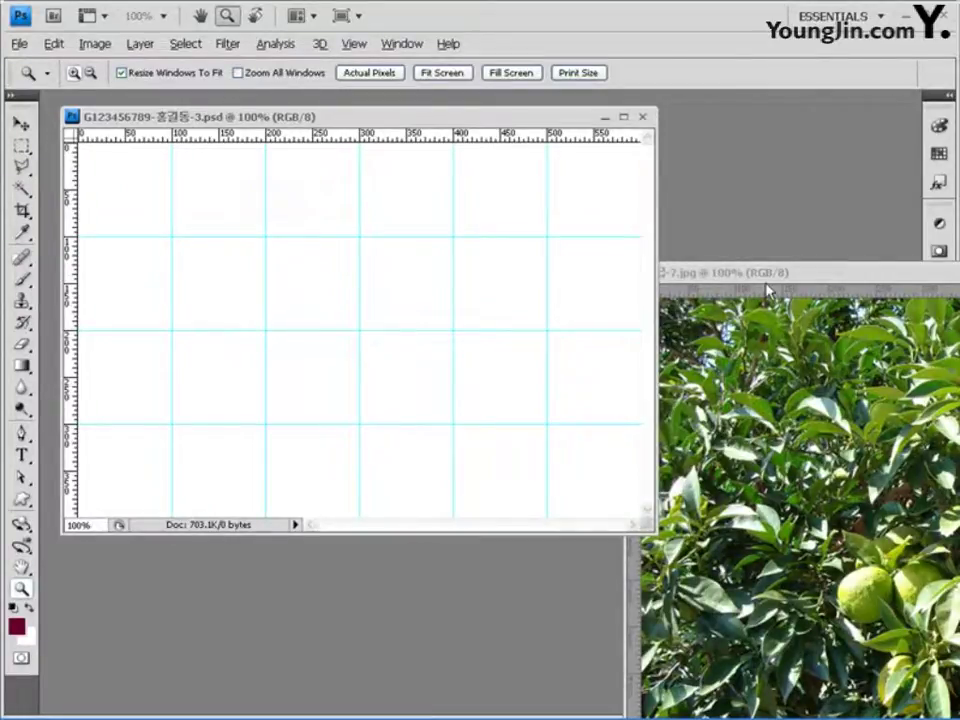
{"action": "left_click_drag", "start_coordinate": [774, 275], "coordinate": [418, 193]}
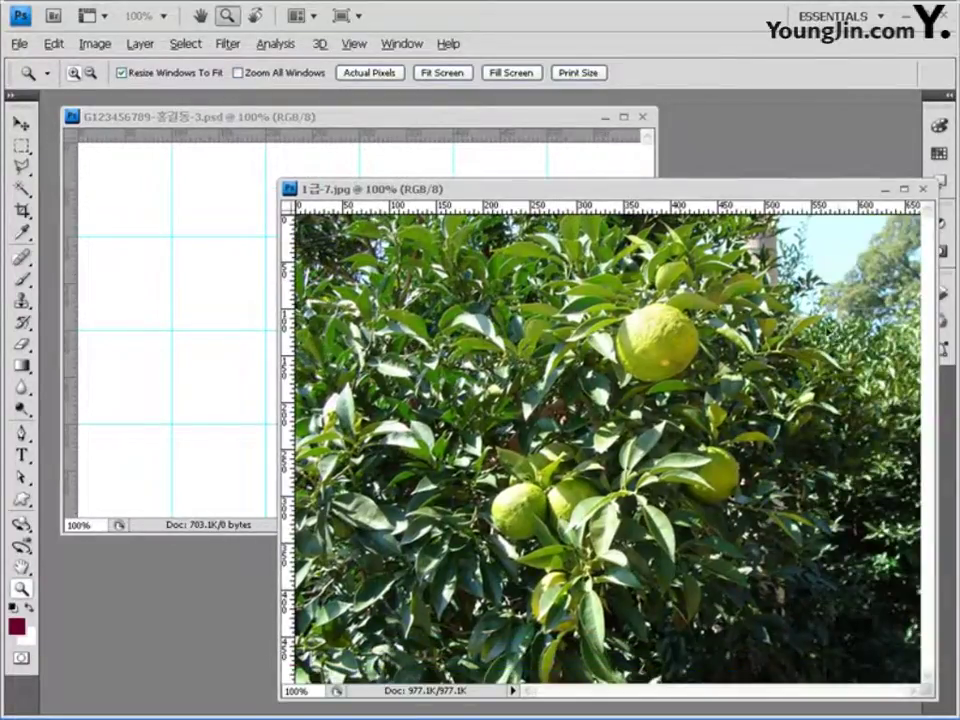
- Copy the entire 1급-7 photo into the guide document and move it right until its left edge sits at about 140 pixels
{"action": "key", "text": "ctrl+a"}
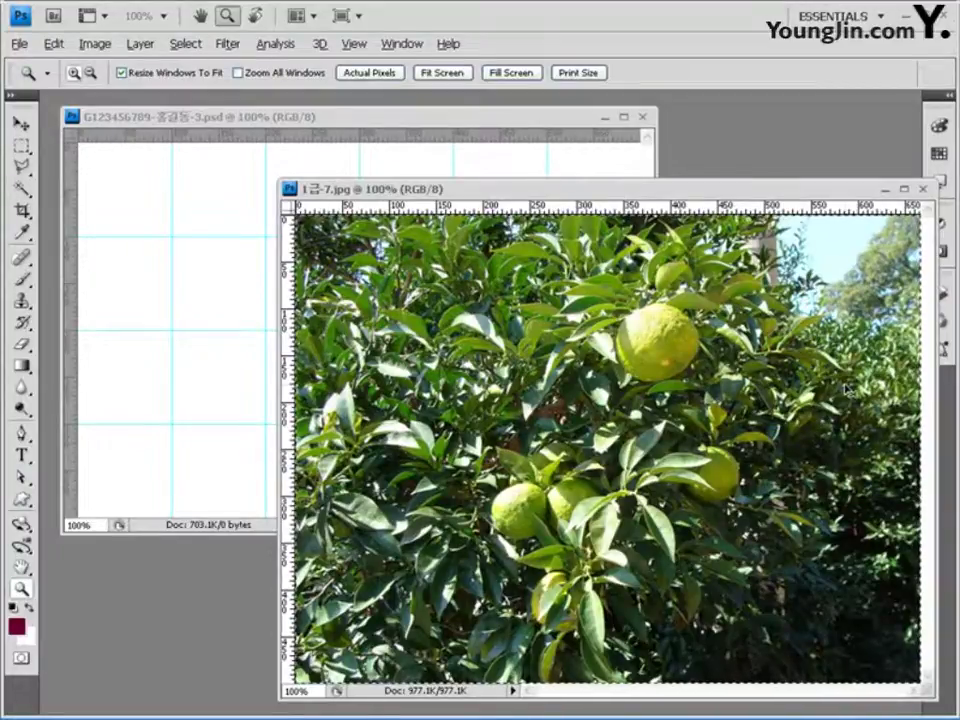
{"action": "left_click", "coordinate": [567, 119]}
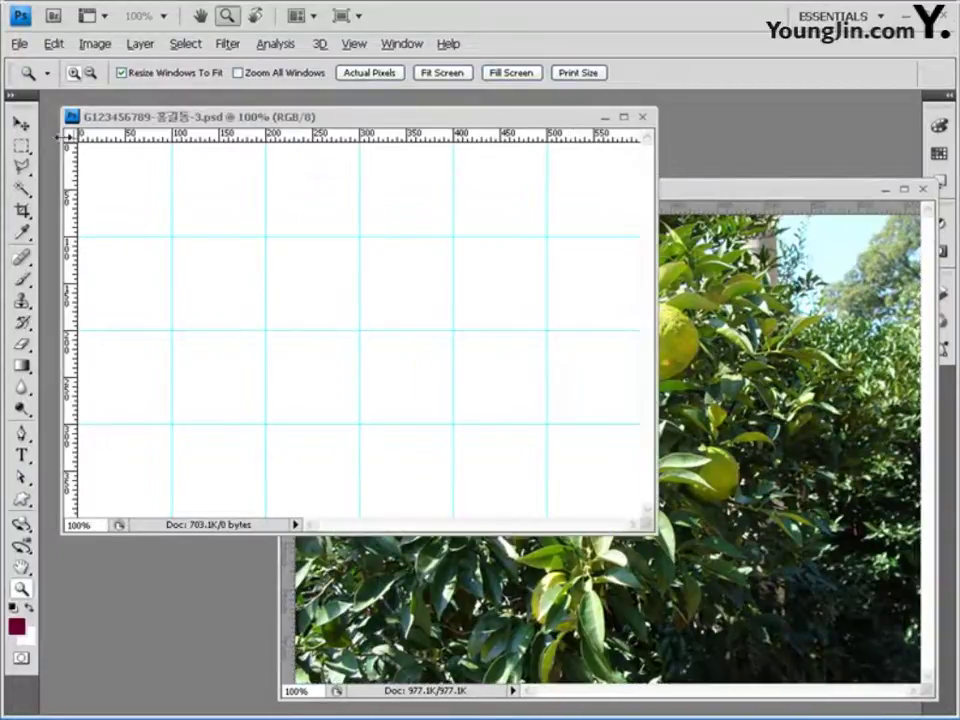
{"action": "key", "text": "v"}
{"action": "key", "text": "ctrl+v"}
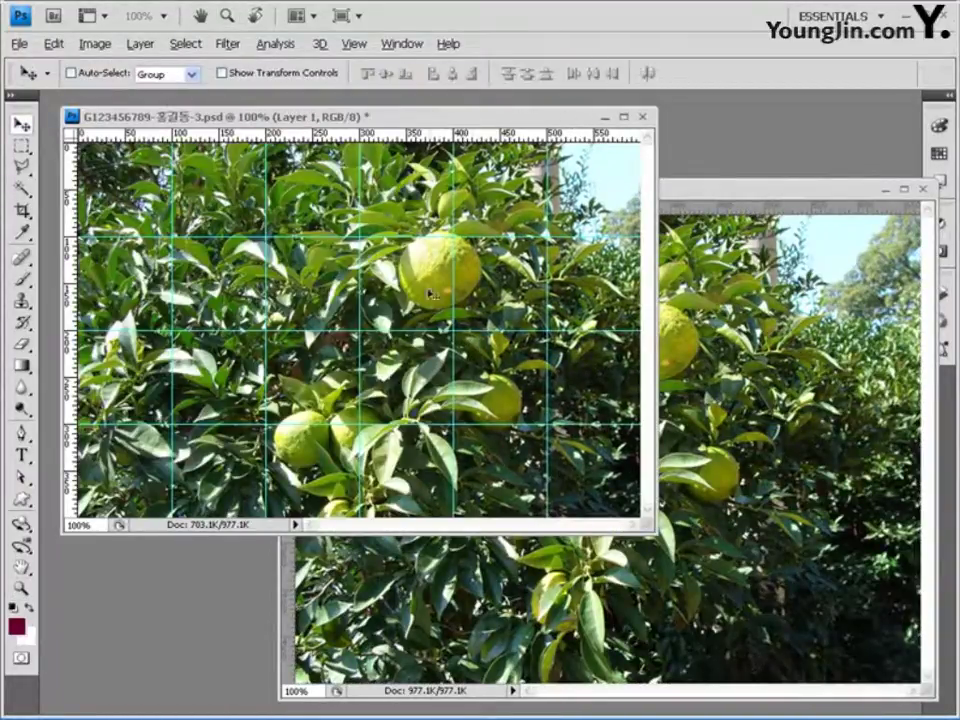
{"action": "left_click_drag", "start_coordinate": [419, 285], "coordinate": [564, 301]}
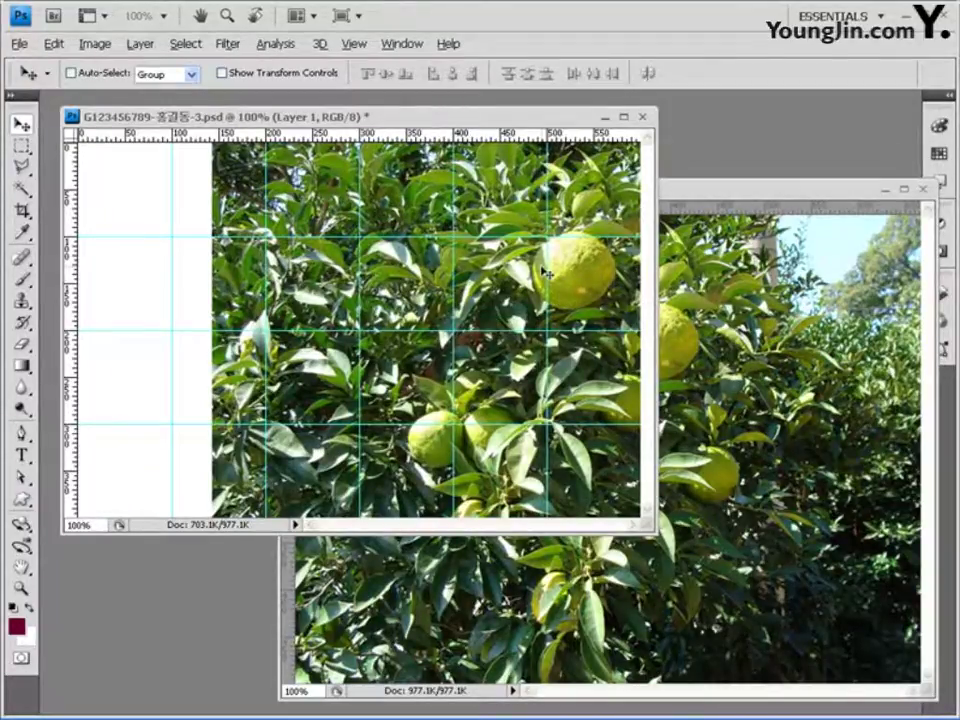
- Apply the Dry Brush filter to the pasted photo with Brush Size 2, Brush Detail 8 and Texture 1, and bring 1급-7.jpg to the front
{"action": "left_click", "coordinate": [228, 44]}
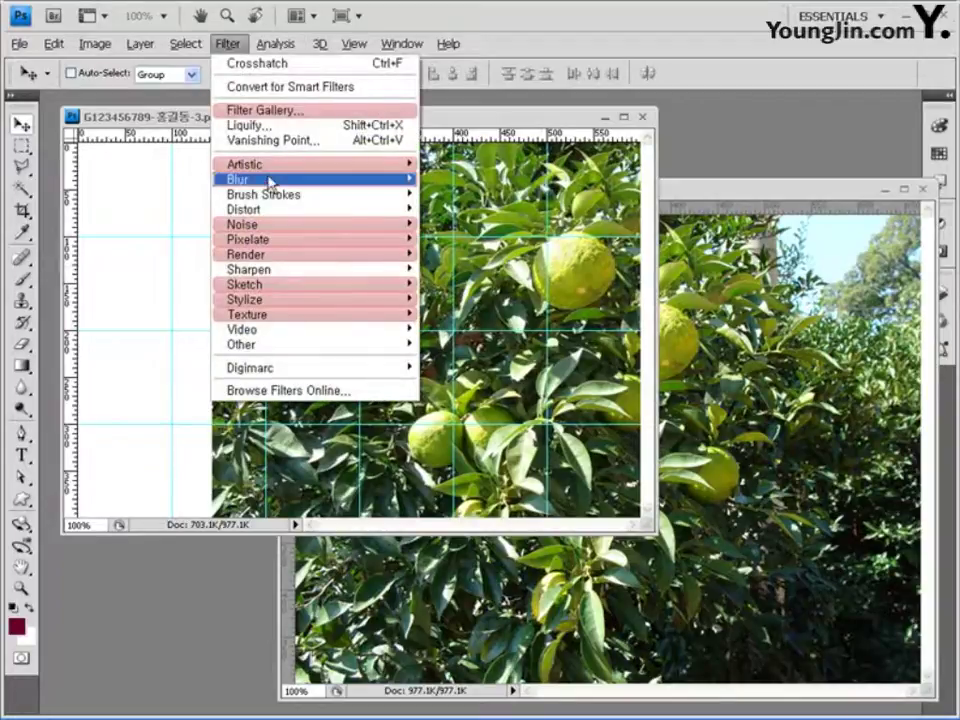
{"action": "mouse_move", "coordinate": [271, 171]}
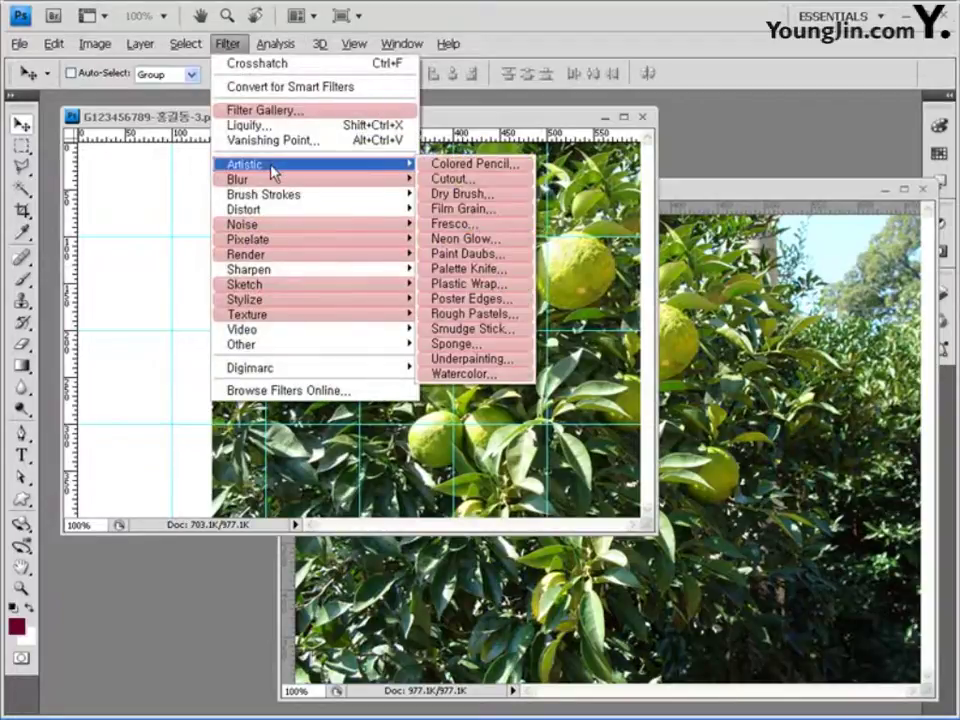
{"action": "left_click", "coordinate": [493, 194]}
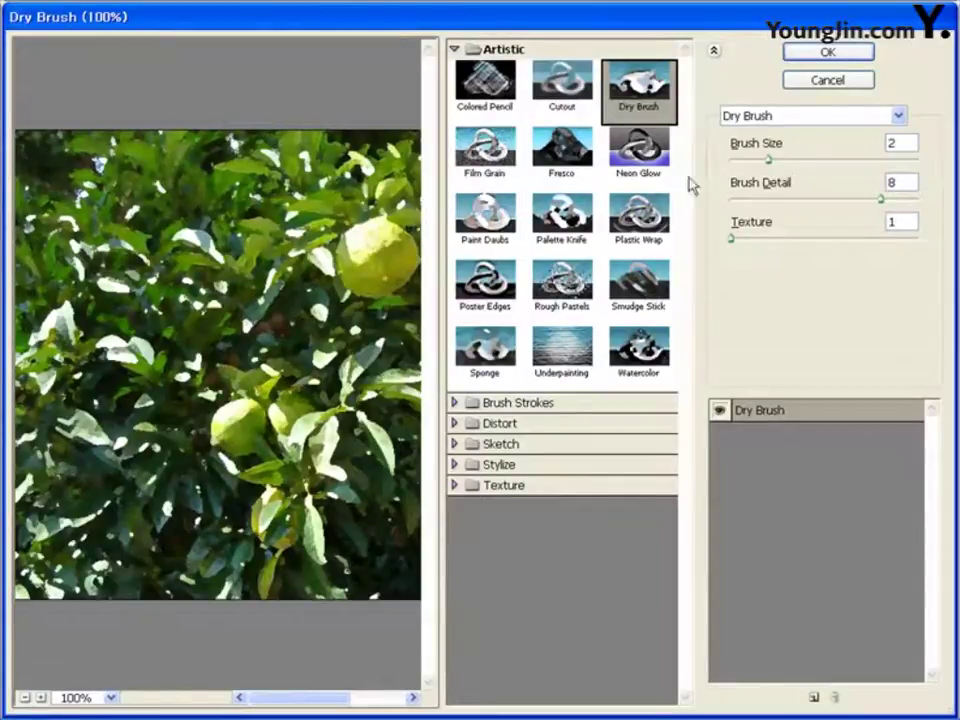
{"action": "left_click", "coordinate": [841, 54]}
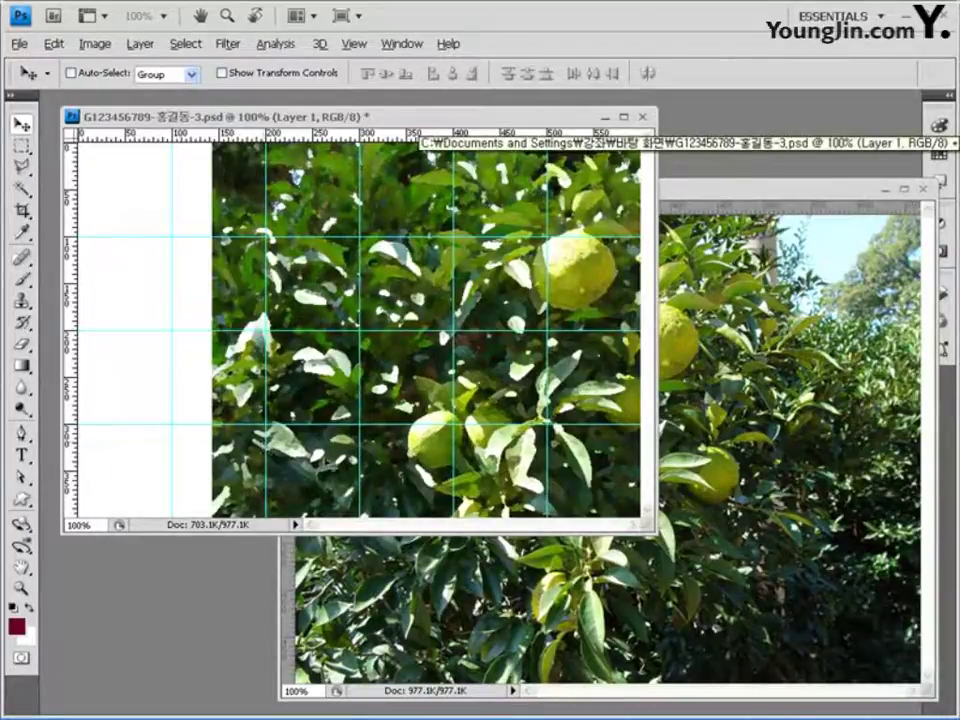
{"action": "left_click", "coordinate": [765, 191]}
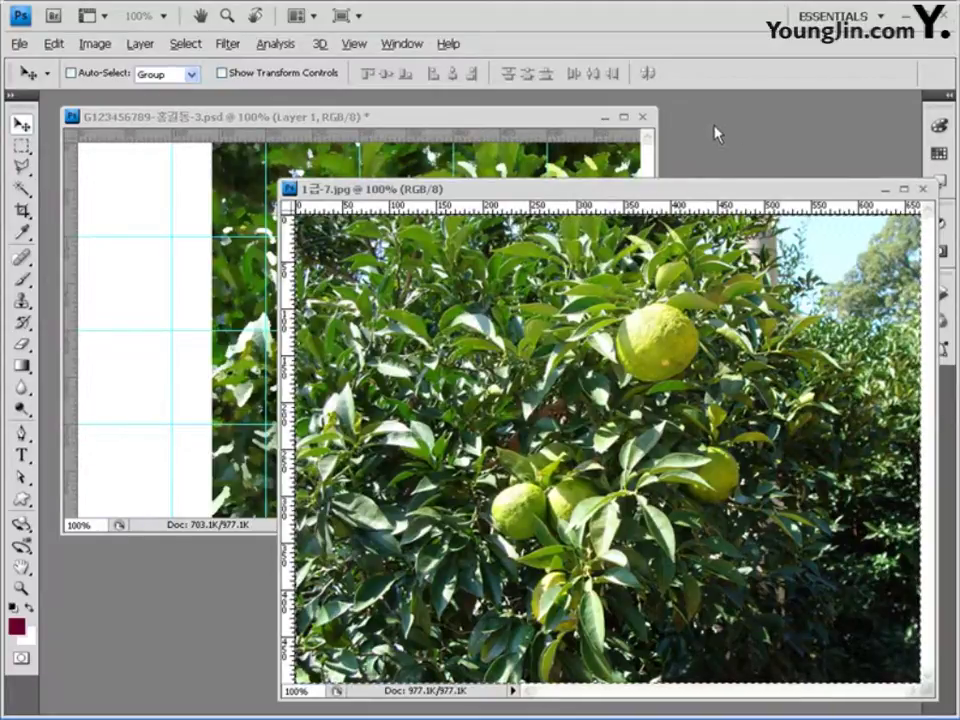
- Open the image 1급-8 from the Chapter03 folder
{"action": "key", "text": "ctrl+o"}
{"action": "left_click", "coordinate": [315, 176]}
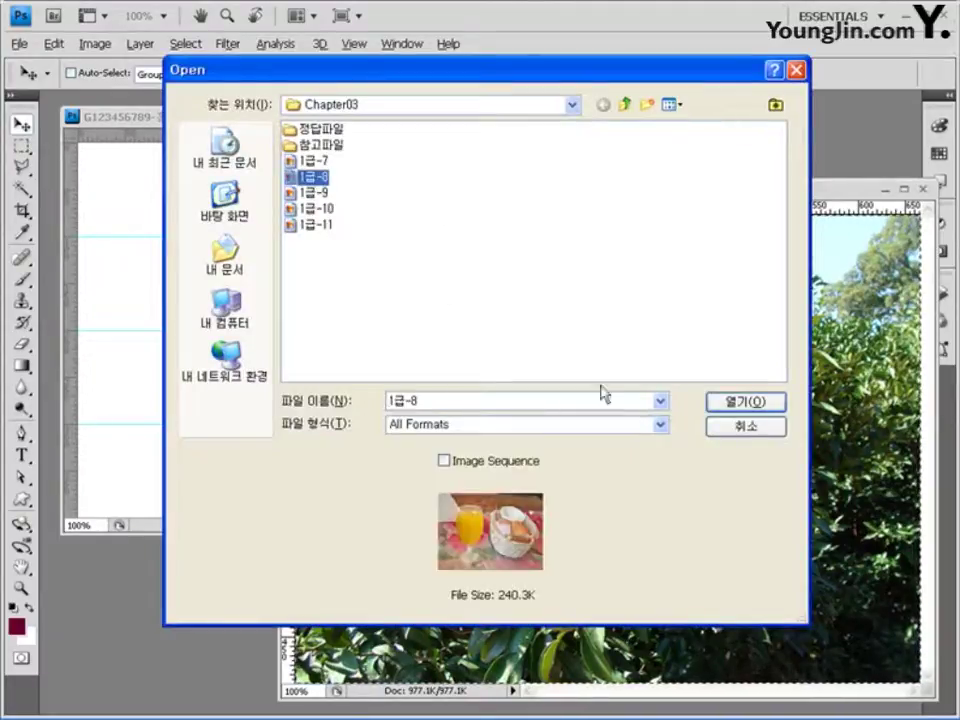
{"action": "left_click", "coordinate": [752, 402]}
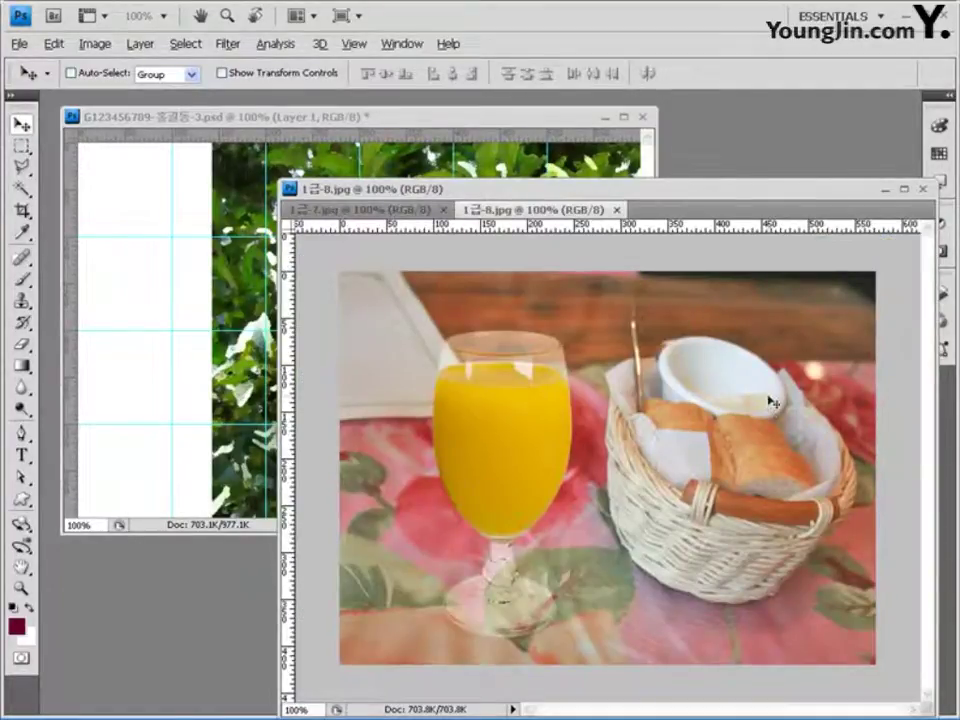
- Copy the entire 1급-8 photo into the guide document and move it left until its right edge sits at about 525 pixels
{"action": "key", "text": "ctrl+a"}
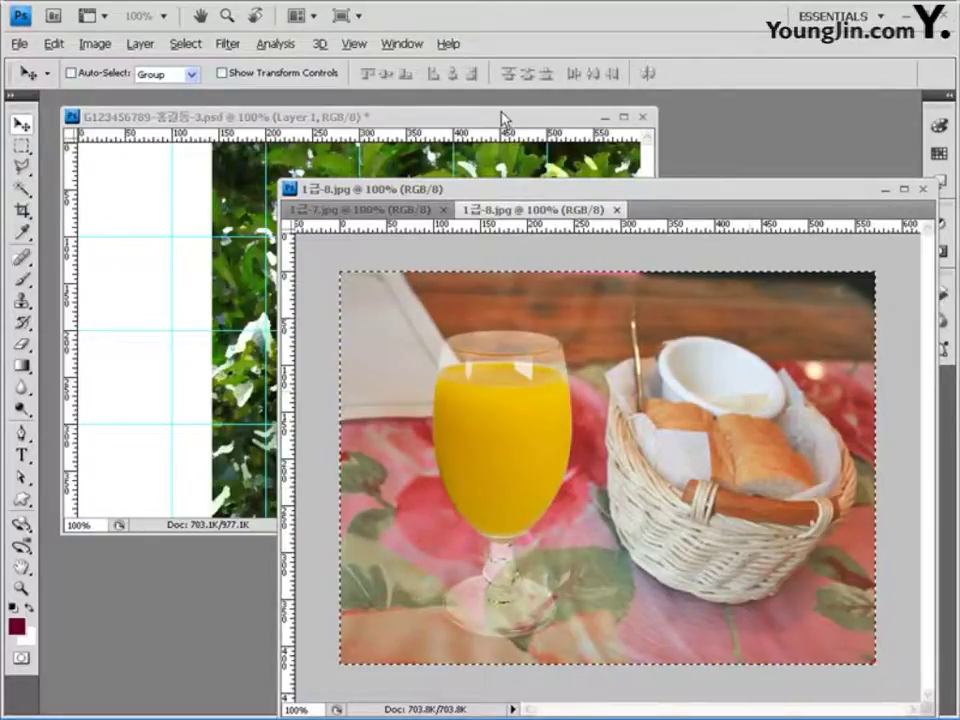
{"action": "left_click", "coordinate": [501, 118]}
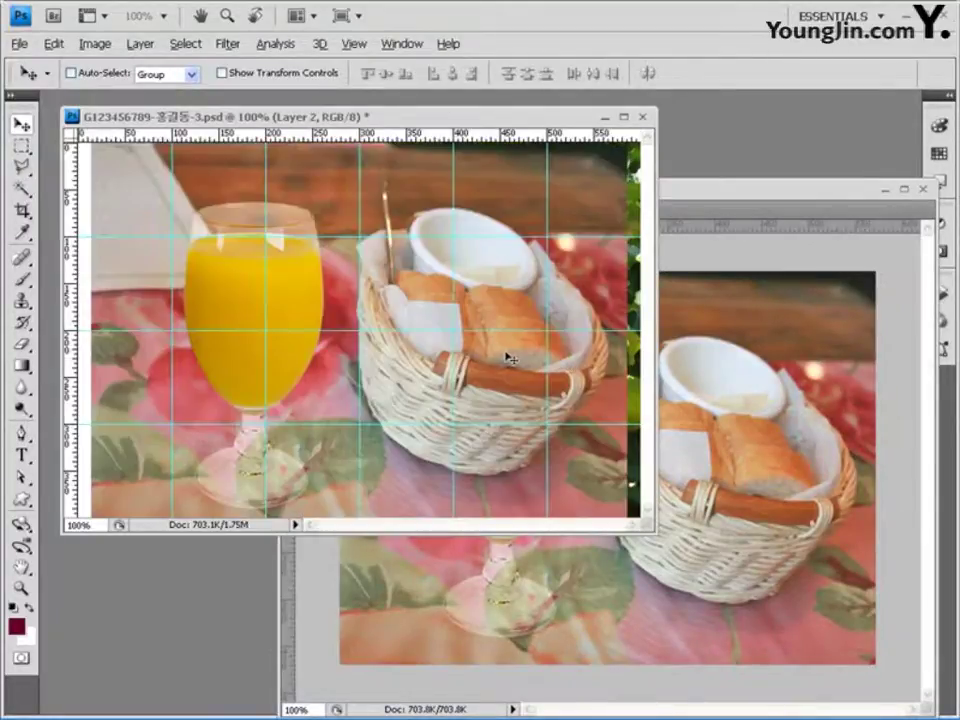
{"action": "left_click_drag", "start_coordinate": [505, 357], "coordinate": [449, 356]}
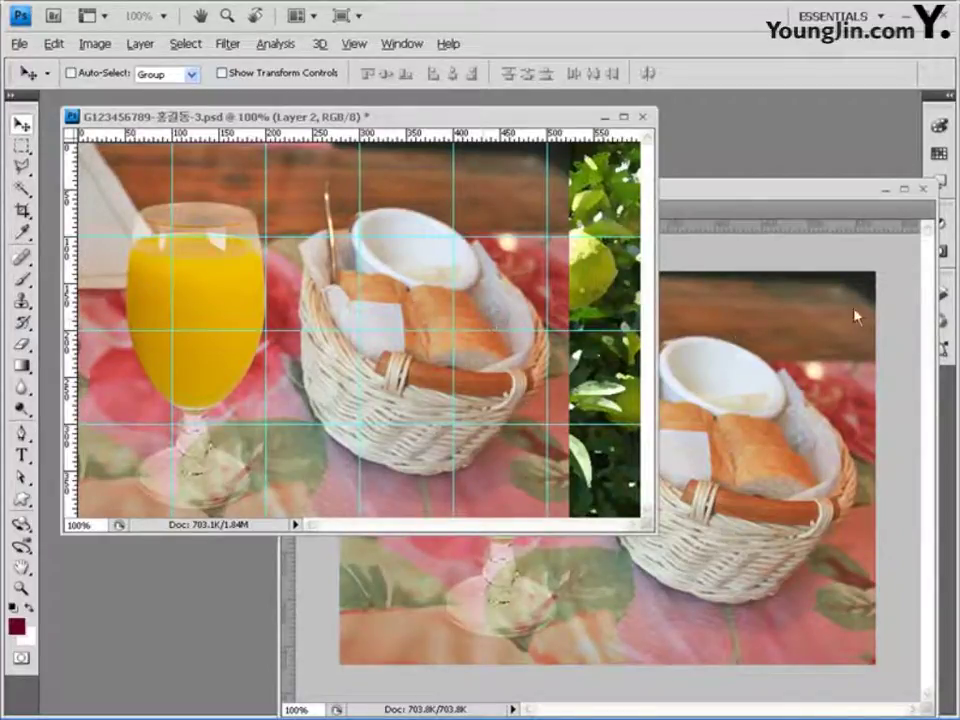
- Add a layer mask to the juice-and-basket photo on Layer 2 and set the Gradient tool to the white-to-black Foreground to Background preset
{"action": "key", "text": "F7"}
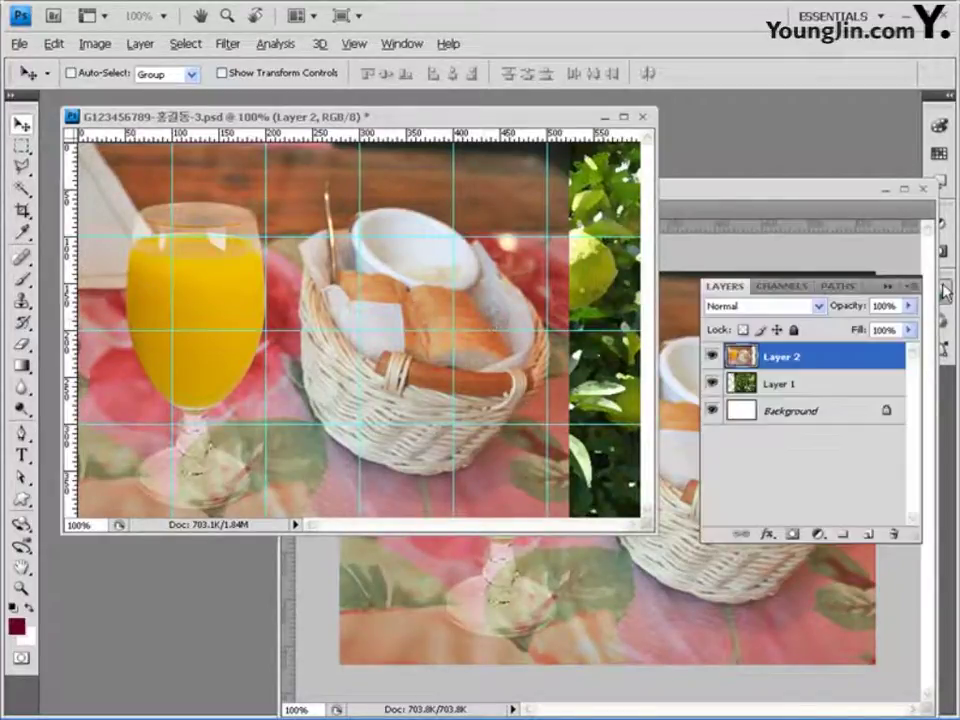
{"action": "left_click", "coordinate": [793, 536]}
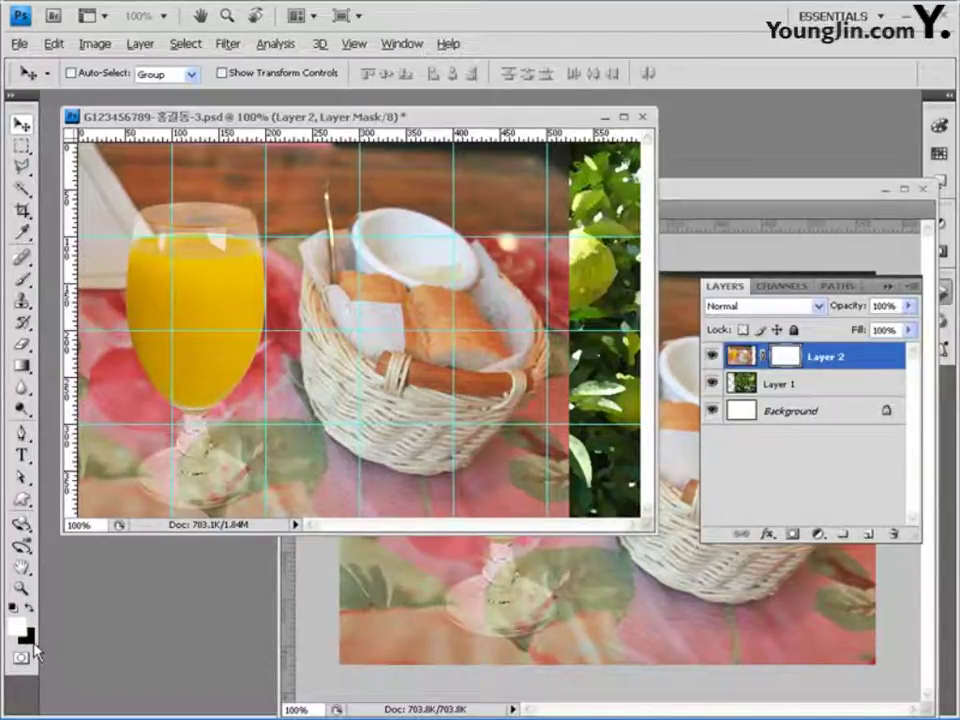
{"action": "left_click", "coordinate": [22, 368]}
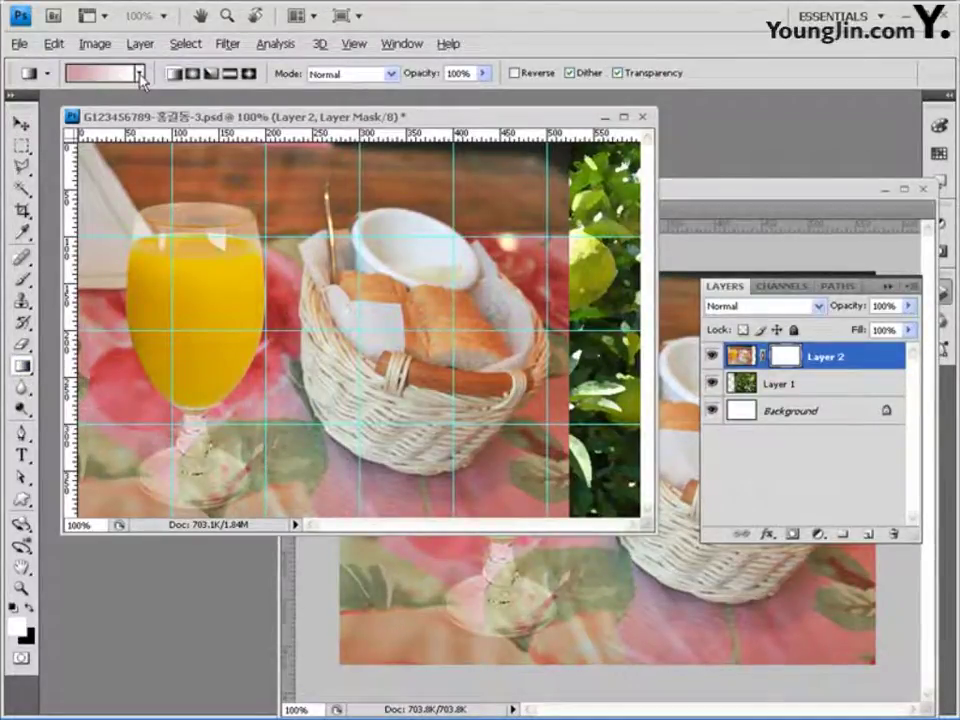
{"action": "left_click", "coordinate": [140, 74]}
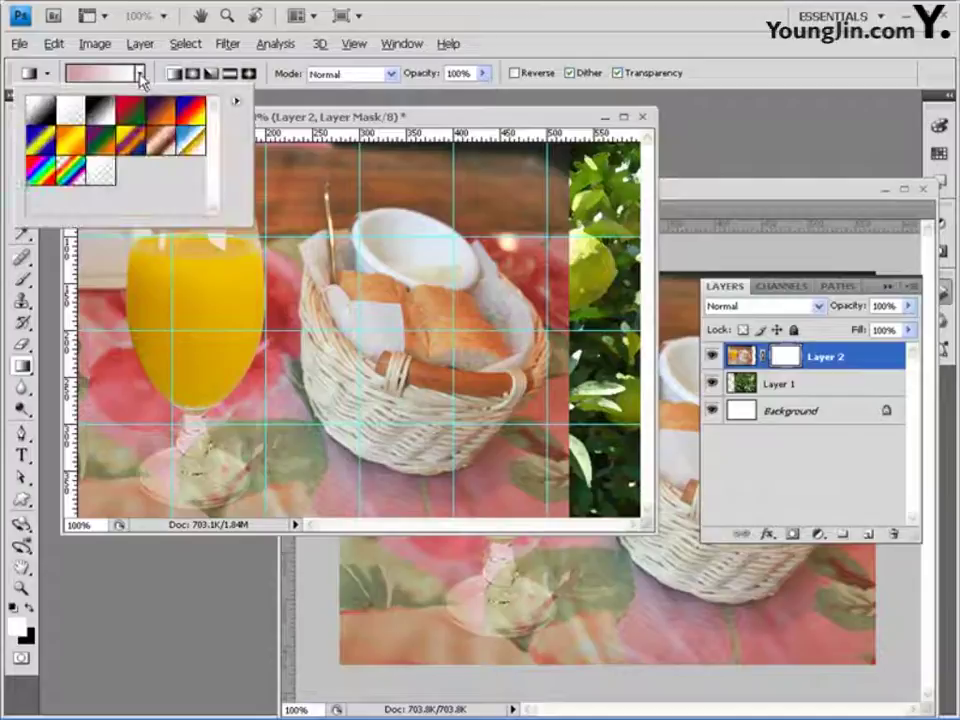
{"action": "left_click", "coordinate": [37, 113]}
{"action": "left_click", "coordinate": [445, 20]}
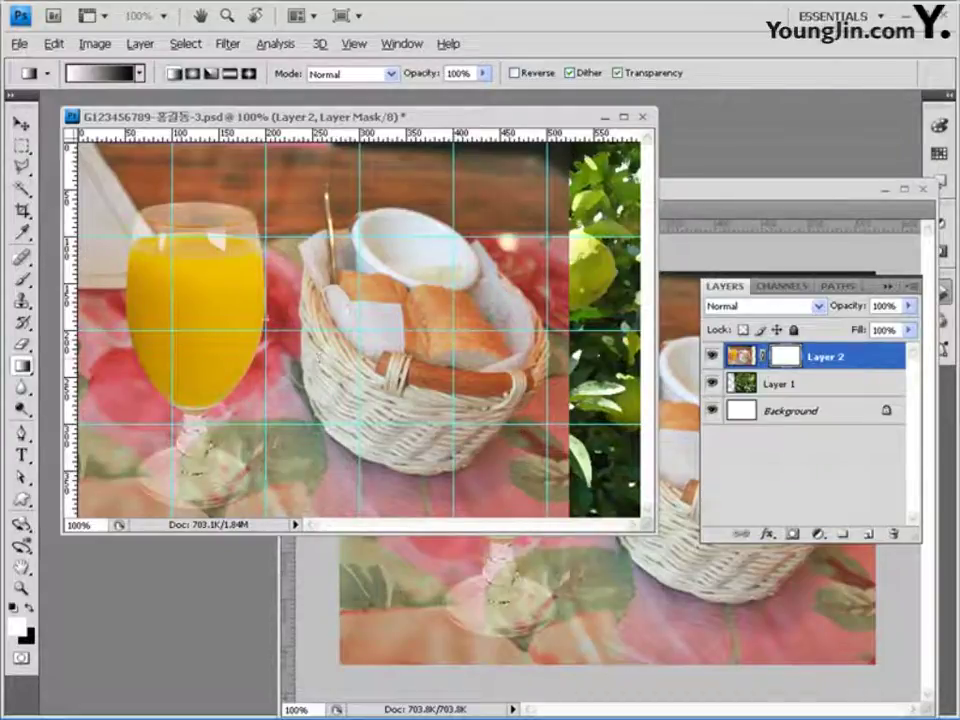
- Draw a horizontal white-to-black gradient on Layer 2's mask across the basket, fading the photo out to the right of the juice glass
{"action": "left_click_drag", "start_coordinate": [300, 318], "coordinate": [403, 319]}
{"action": "left_click_drag", "start_coordinate": [265, 320], "coordinate": [268, 320]}
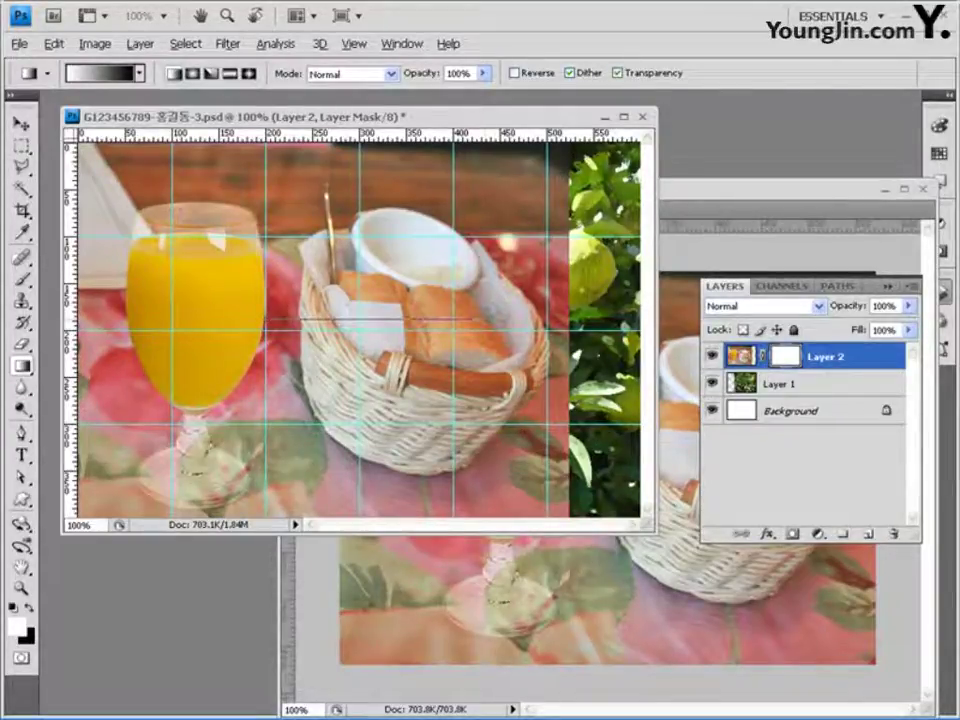
{"action": "left_click_drag", "start_coordinate": [457, 319], "coordinate": [452, 317]}
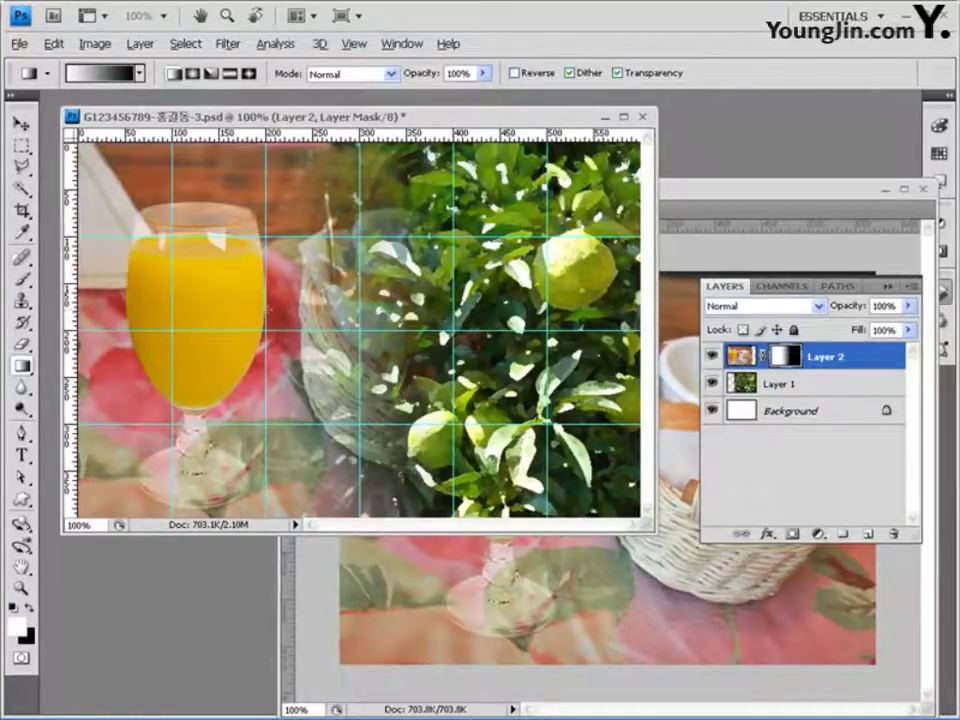
{"action": "left_click_drag", "start_coordinate": [292, 232], "coordinate": [400, 235]}
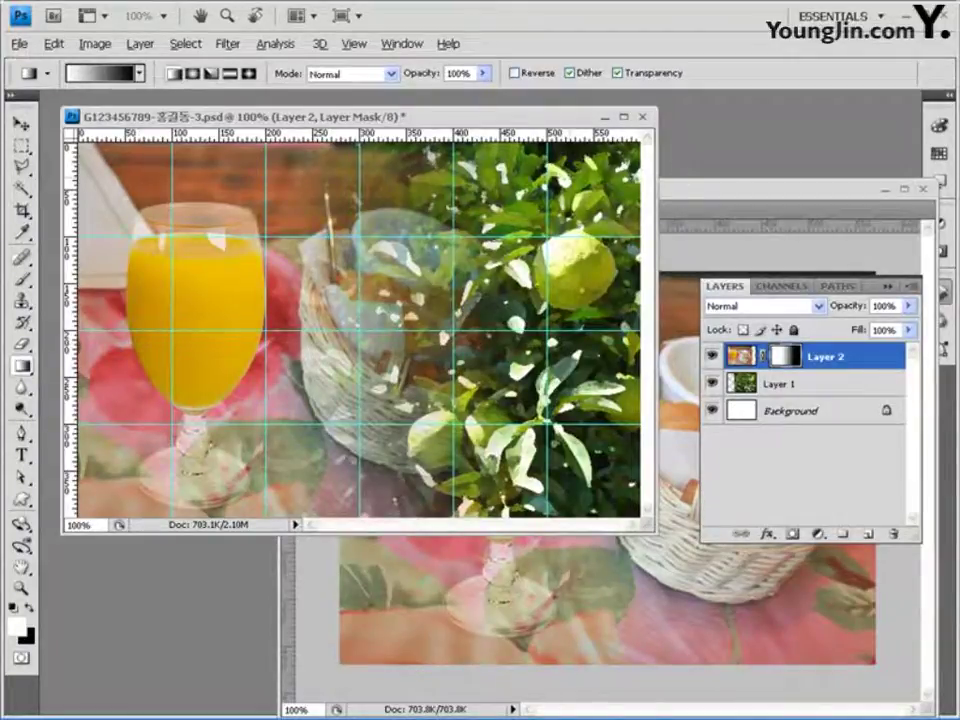
- Open the image 1급-9 grouped with the source photos and shift their window left so the whole teacup picture is accessible
{"action": "left_click", "coordinate": [752, 193]}
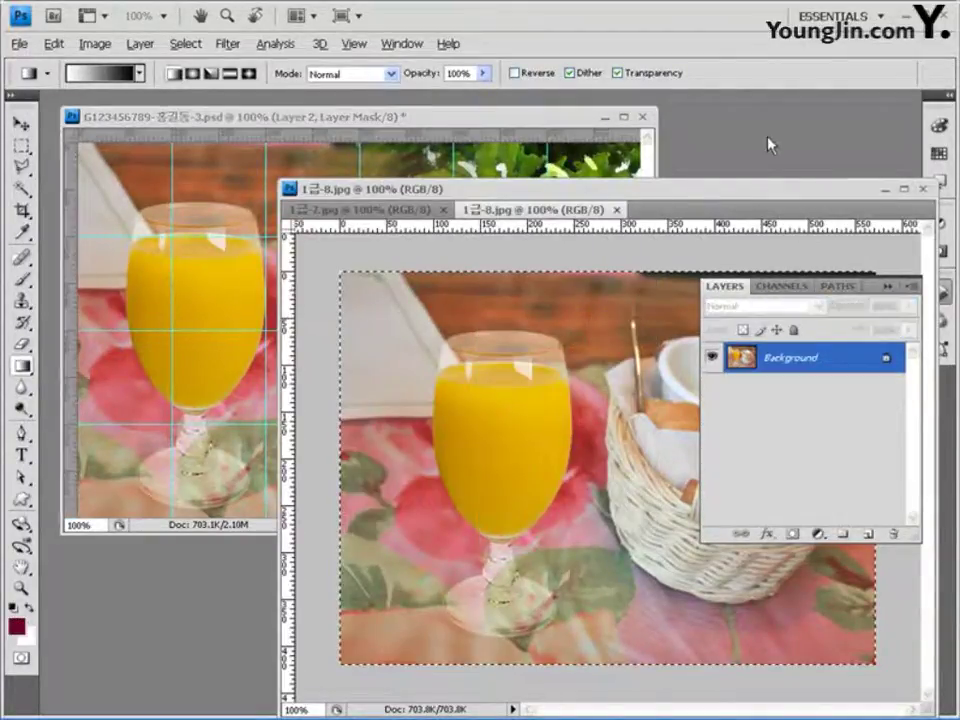
{"action": "key", "text": "ctrl+o"}
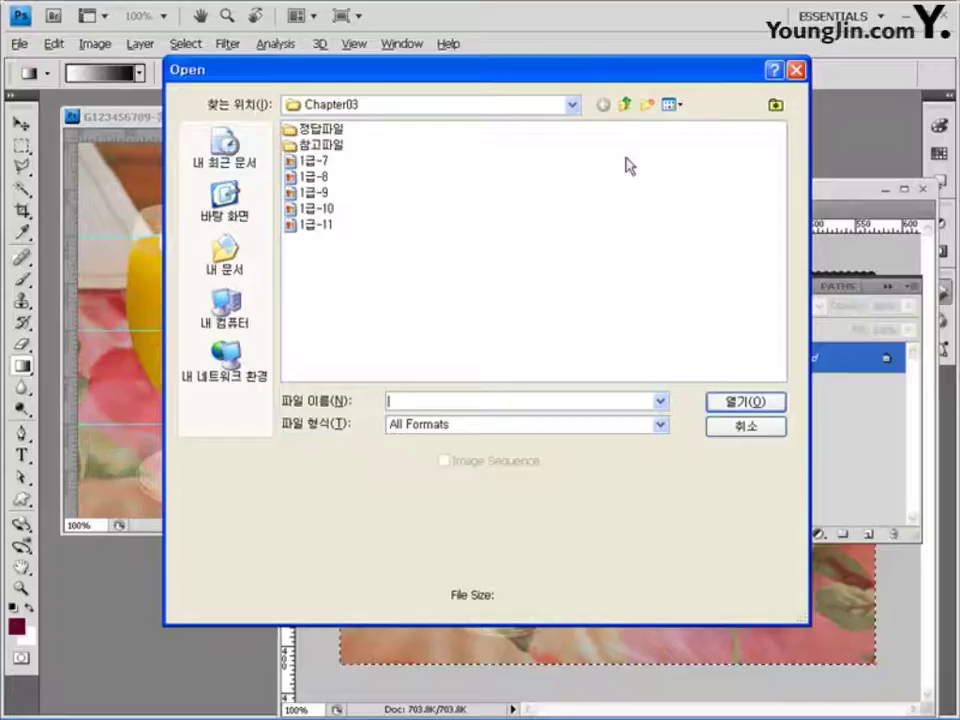
{"action": "left_click", "coordinate": [312, 192]}
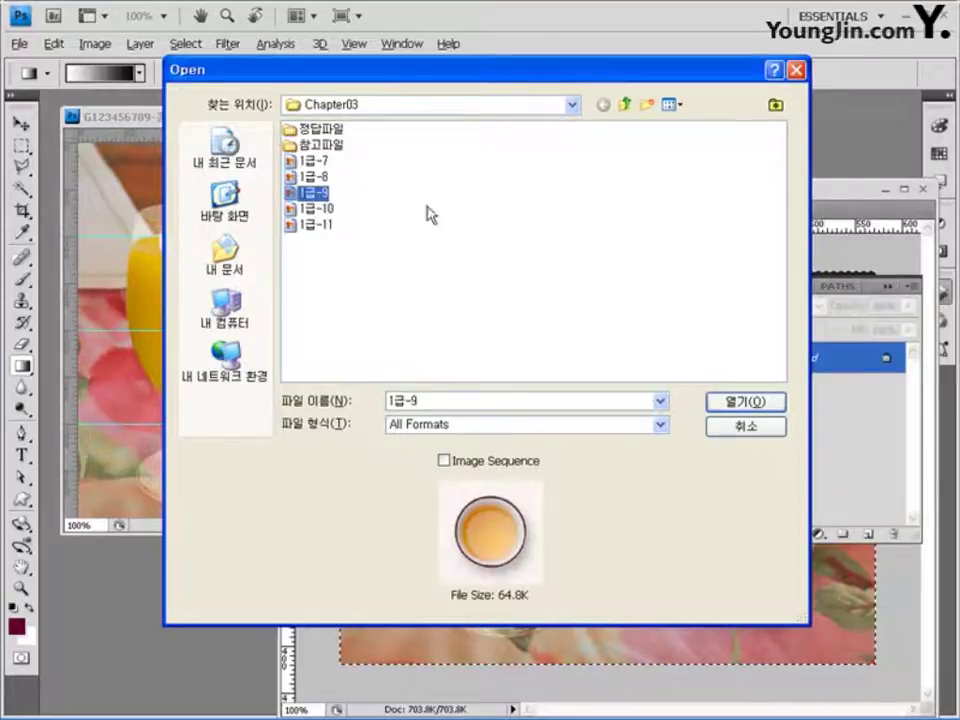
{"action": "left_click", "coordinate": [752, 401]}
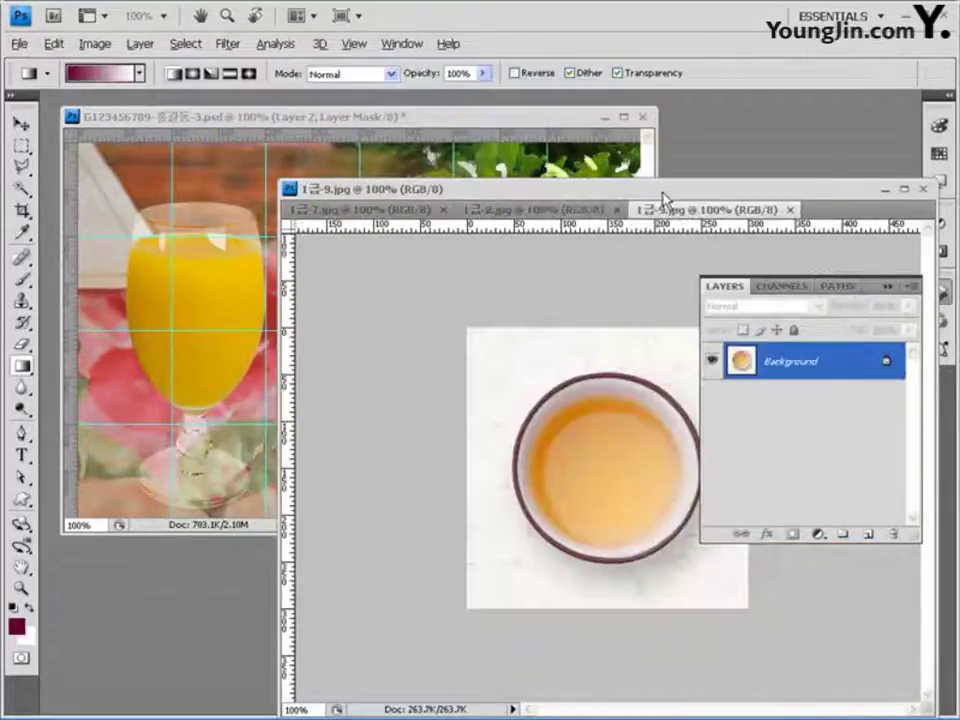
{"action": "left_click_drag", "start_coordinate": [636, 199], "coordinate": [612, 200]}
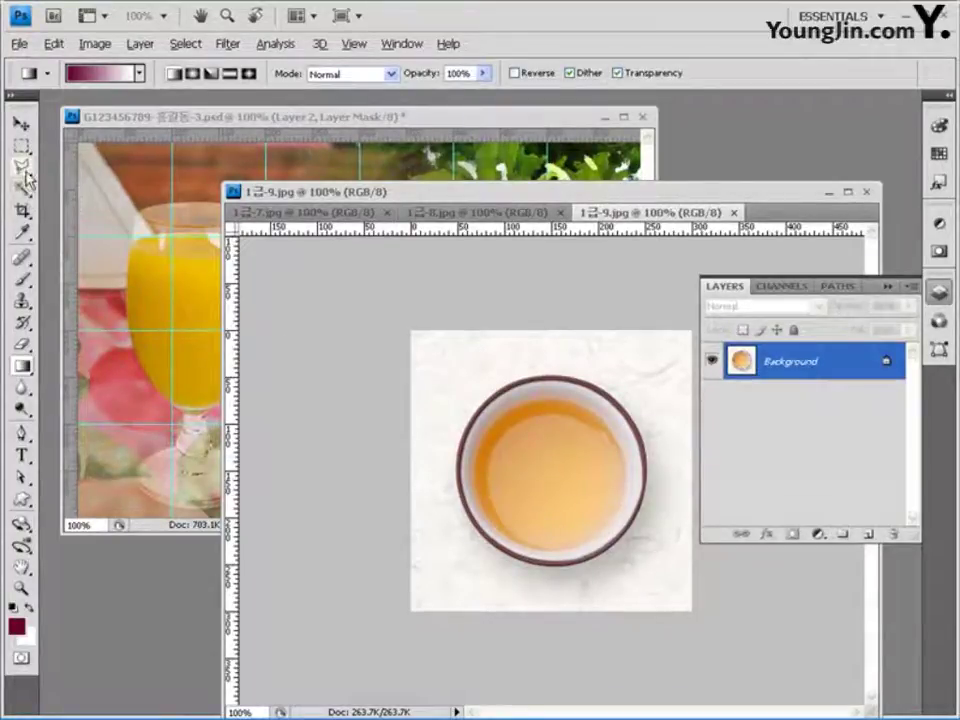
- Select the teacup along its dark outer rim with the Magnetic Lasso tool
{"action": "left_click_drag", "start_coordinate": [22, 166], "coordinate": [57, 178]}
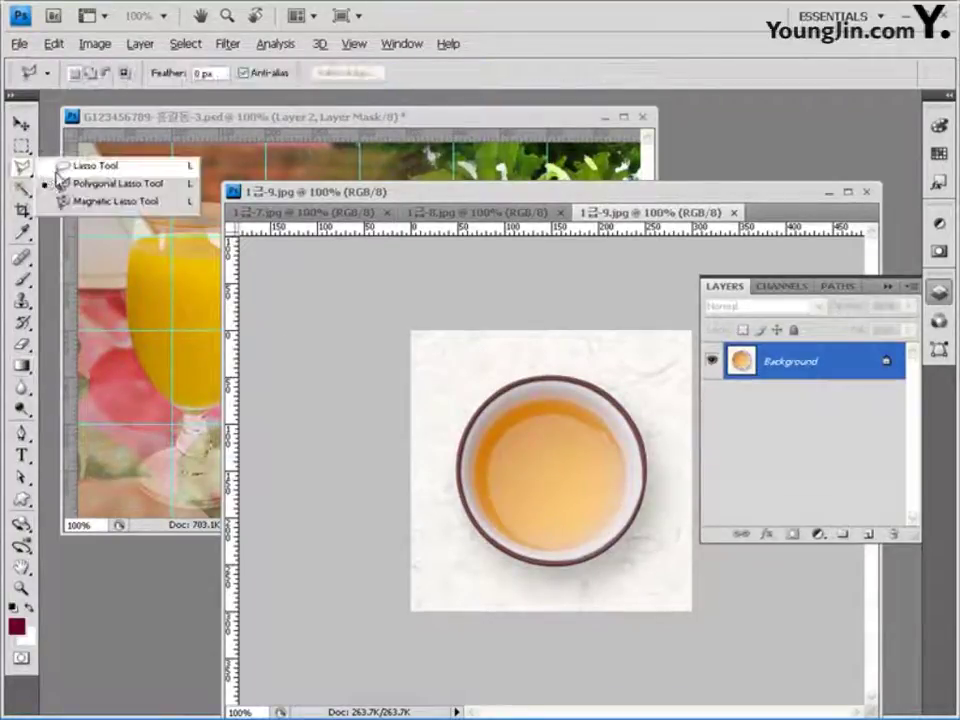
{"action": "left_click", "coordinate": [98, 203]}
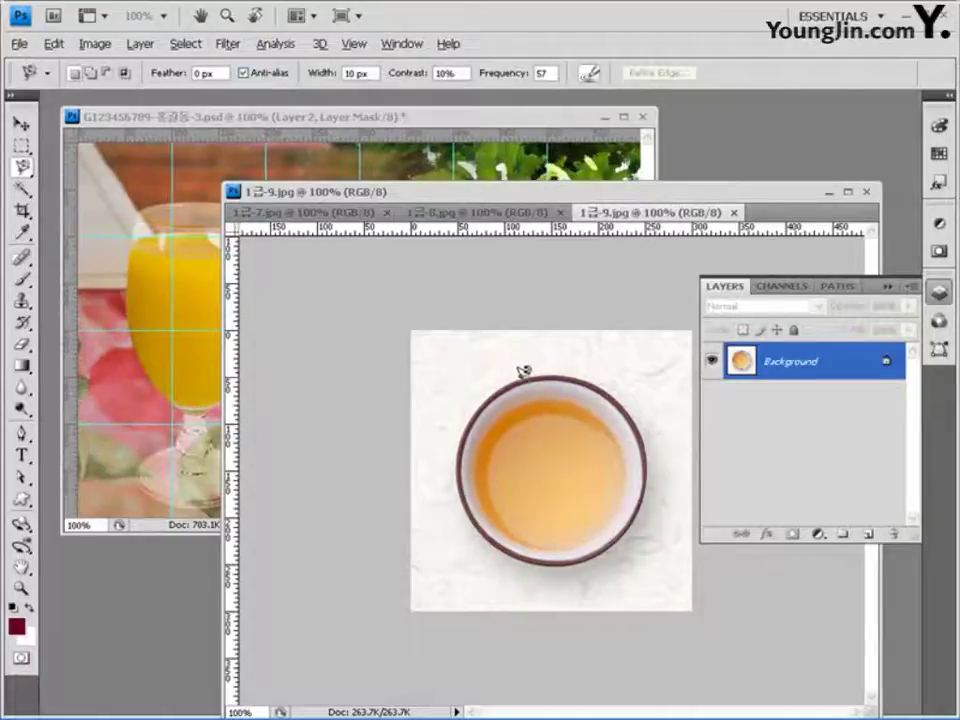
{"action": "mouse_move", "coordinate": [487, 380]}
{"action": "left_mouse_down"}
{"action": "mouse_move", "coordinate": [458, 449]}
{"action": "mouse_move", "coordinate": [462, 498]}
{"action": "mouse_move", "coordinate": [516, 550]}
{"action": "mouse_move", "coordinate": [581, 556]}
{"action": "mouse_move", "coordinate": [608, 542]}
{"action": "mouse_move", "coordinate": [632, 524]}
{"action": "mouse_move", "coordinate": [651, 480]}
{"action": "mouse_move", "coordinate": [647, 424]}
{"action": "mouse_move", "coordinate": [595, 374]}
{"action": "mouse_move", "coordinate": [525, 369]}
{"action": "left_mouse_up"}
{"action": "left_click", "coordinate": [522, 372]}
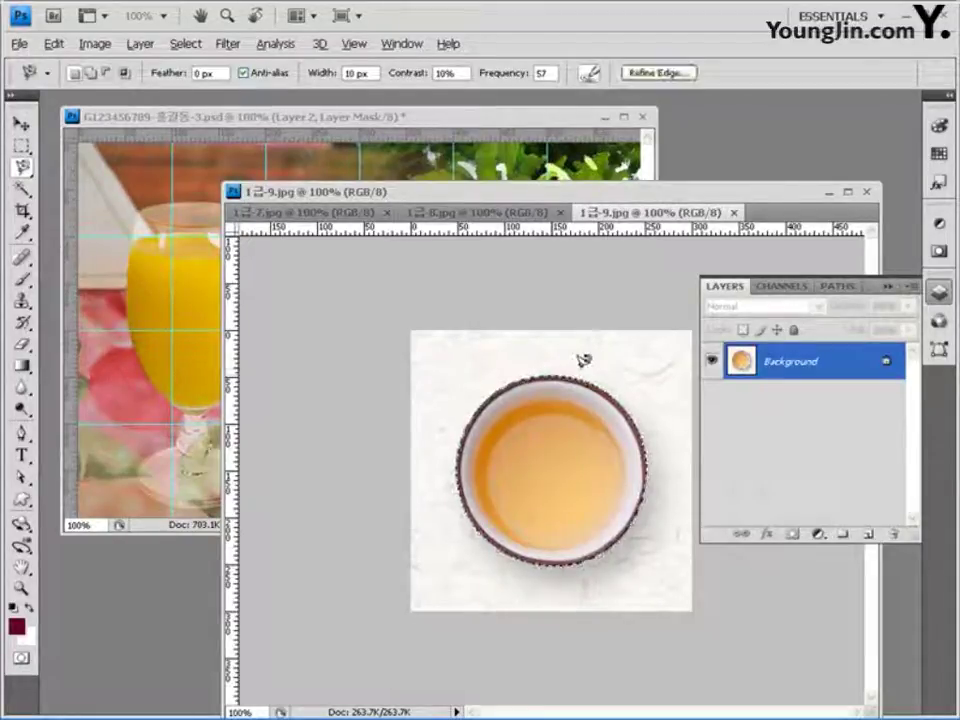
- Copy the selected teacup into the guide document and move it to the lower right of the canvas, slightly past the visible bottom edge
{"action": "left_click", "coordinate": [530, 128]}
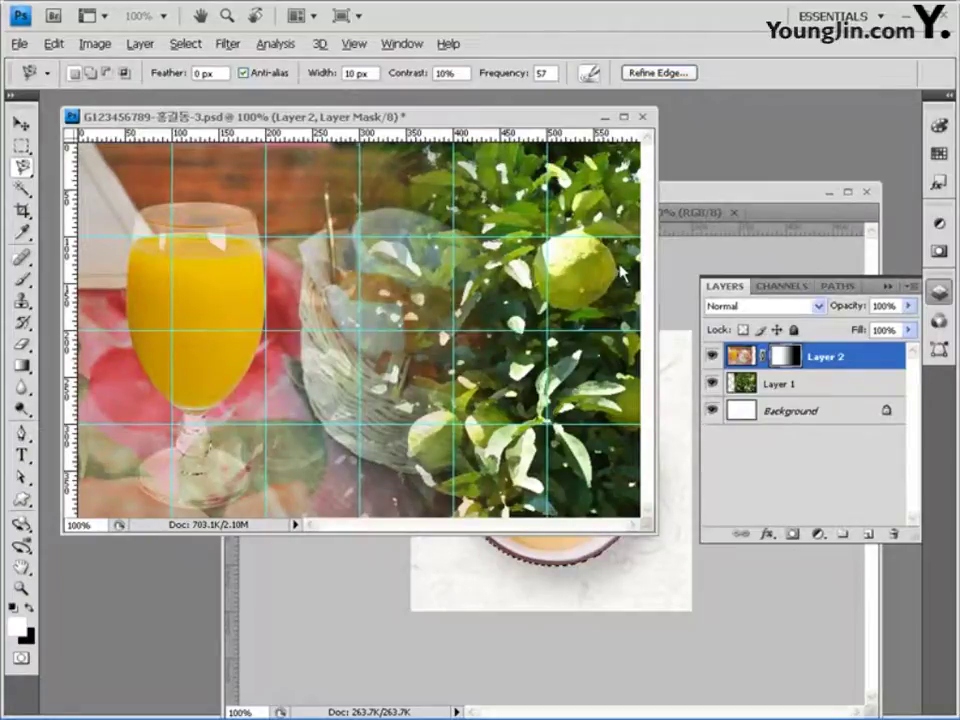
{"action": "key", "text": "ctrl+v"}
{"action": "key", "text": "v"}
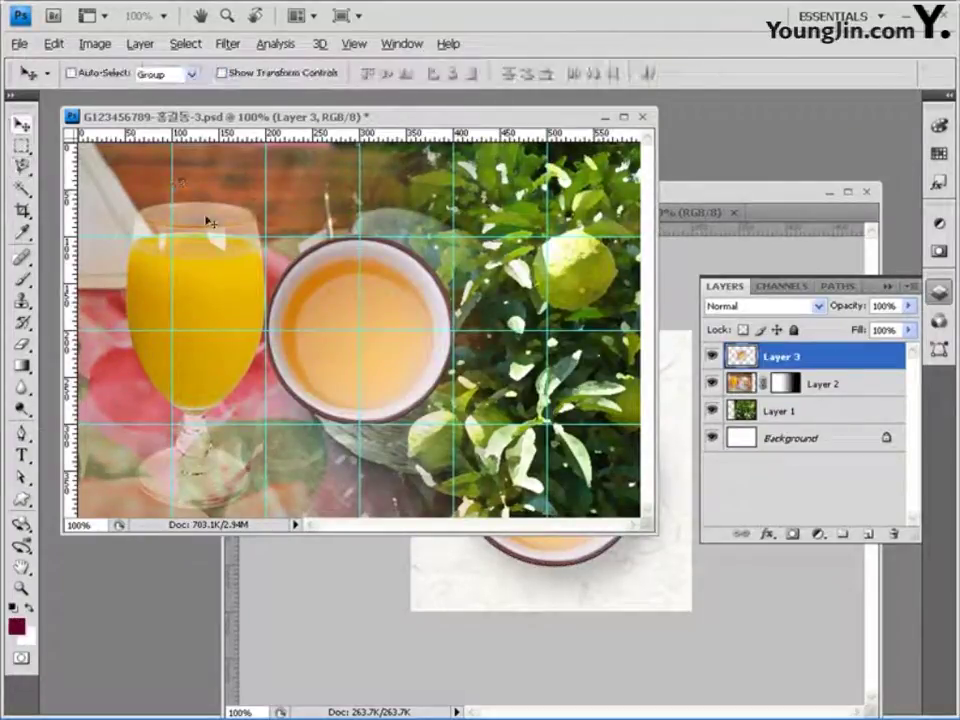
{"action": "left_click_drag", "start_coordinate": [398, 293], "coordinate": [554, 391]}
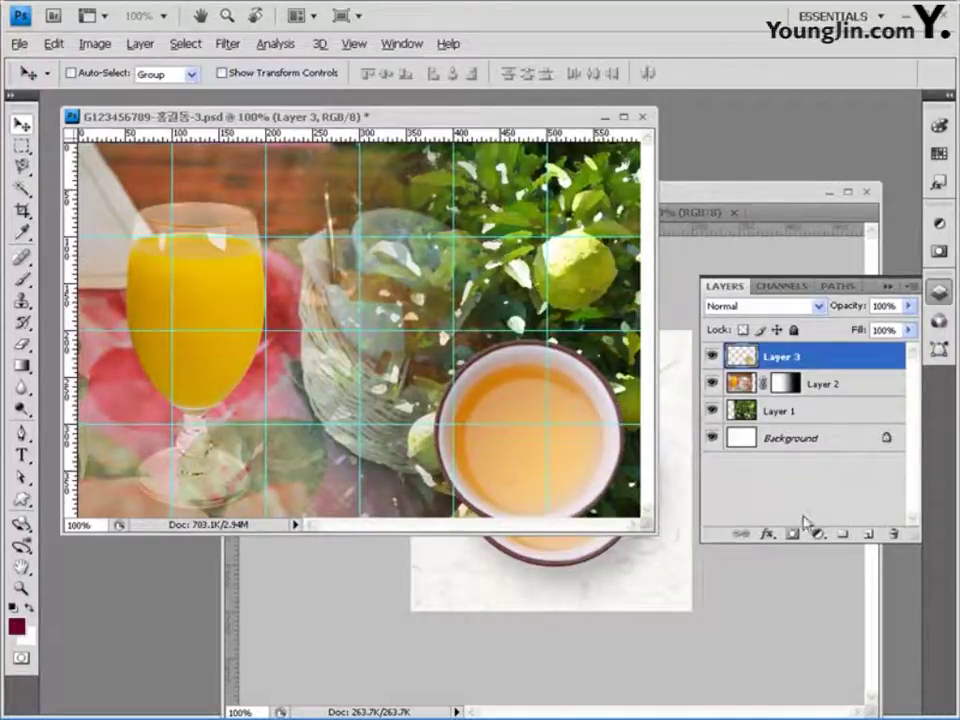
- Apply an Outer Glow layer style with Size 40 px to the teacup layer
{"action": "left_click", "coordinate": [770, 537]}
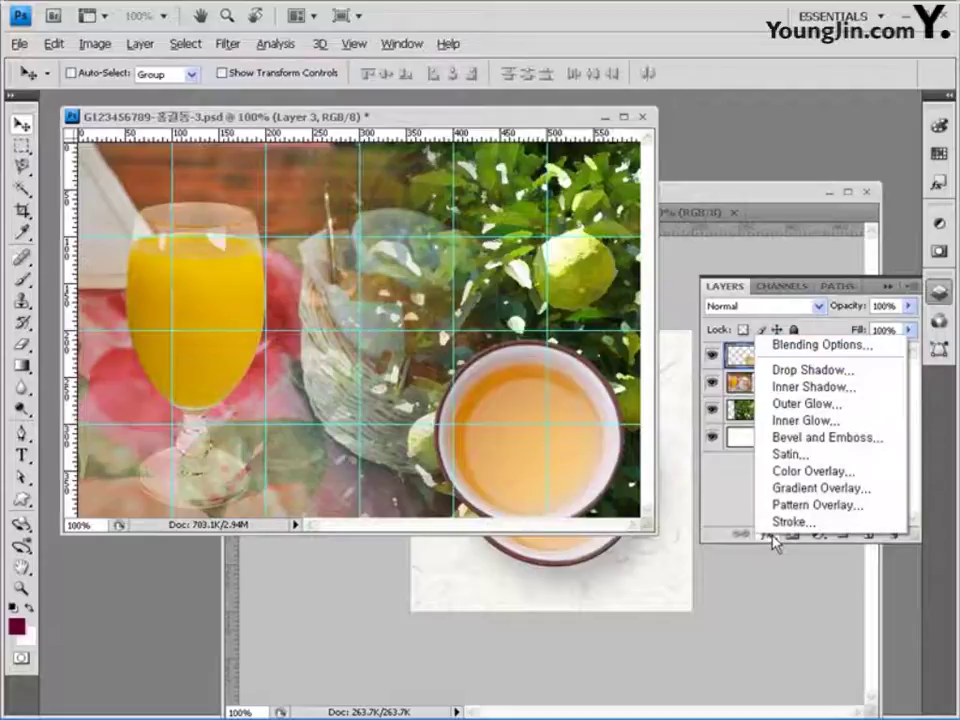
{"action": "left_click", "coordinate": [805, 401]}
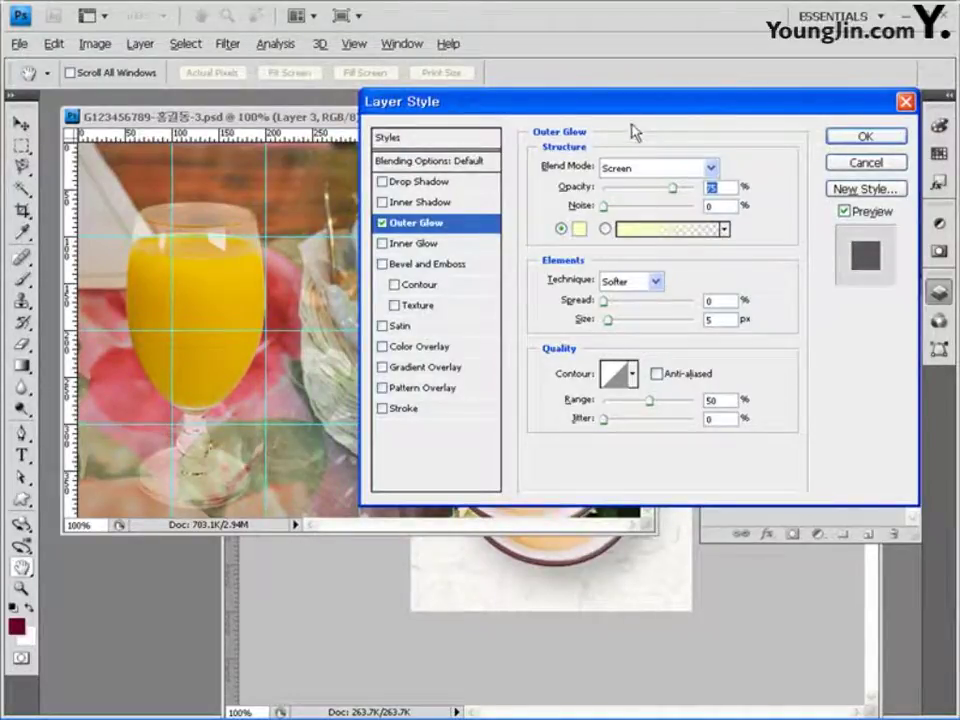
{"action": "left_click_drag", "start_coordinate": [626, 100], "coordinate": [790, 93]}
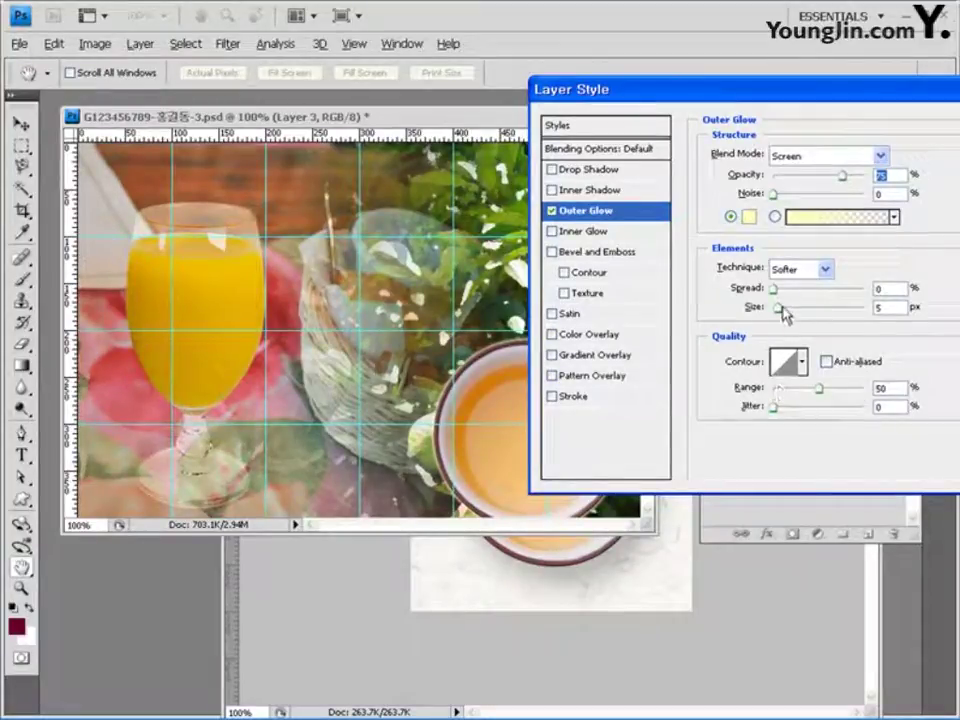
{"action": "left_click_drag", "start_coordinate": [784, 313], "coordinate": [793, 315]}
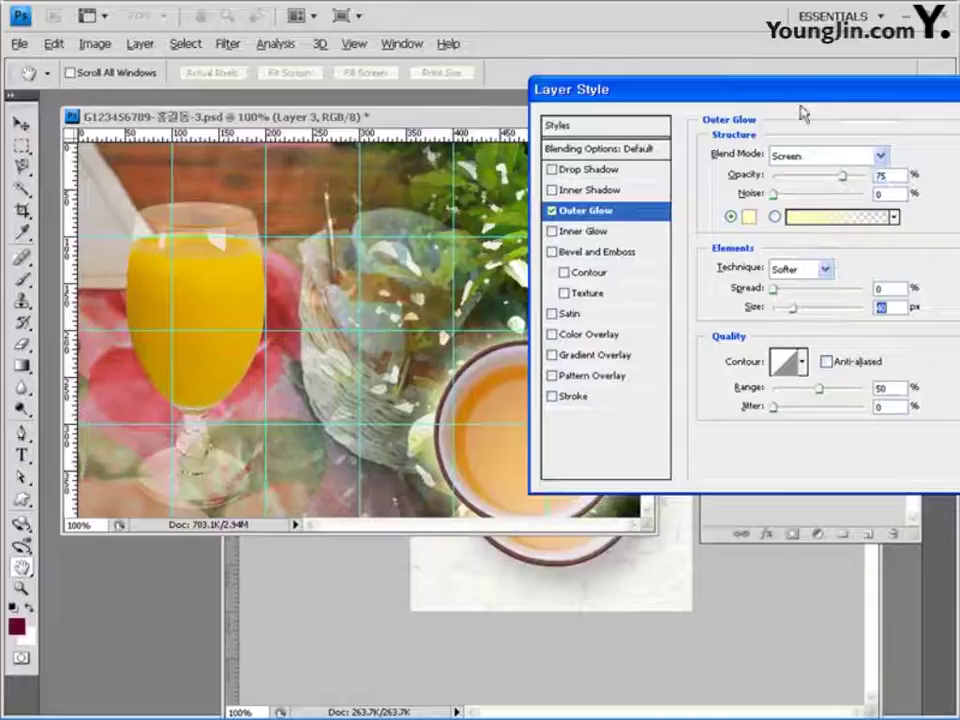
{"action": "left_click_drag", "start_coordinate": [801, 92], "coordinate": [287, 92]}
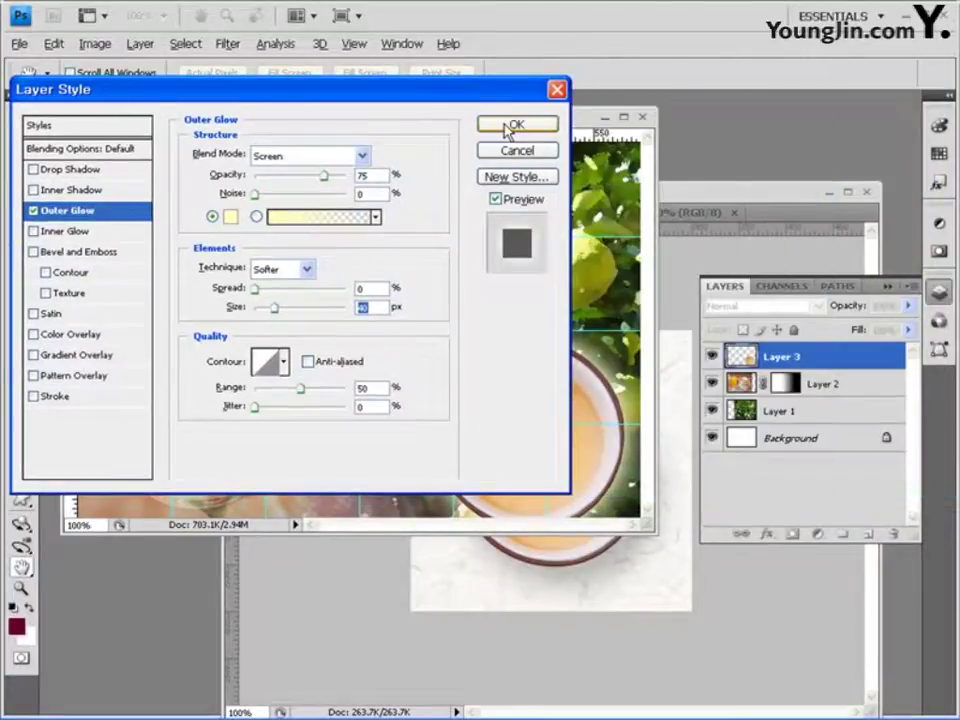
{"action": "left_click", "coordinate": [514, 125]}
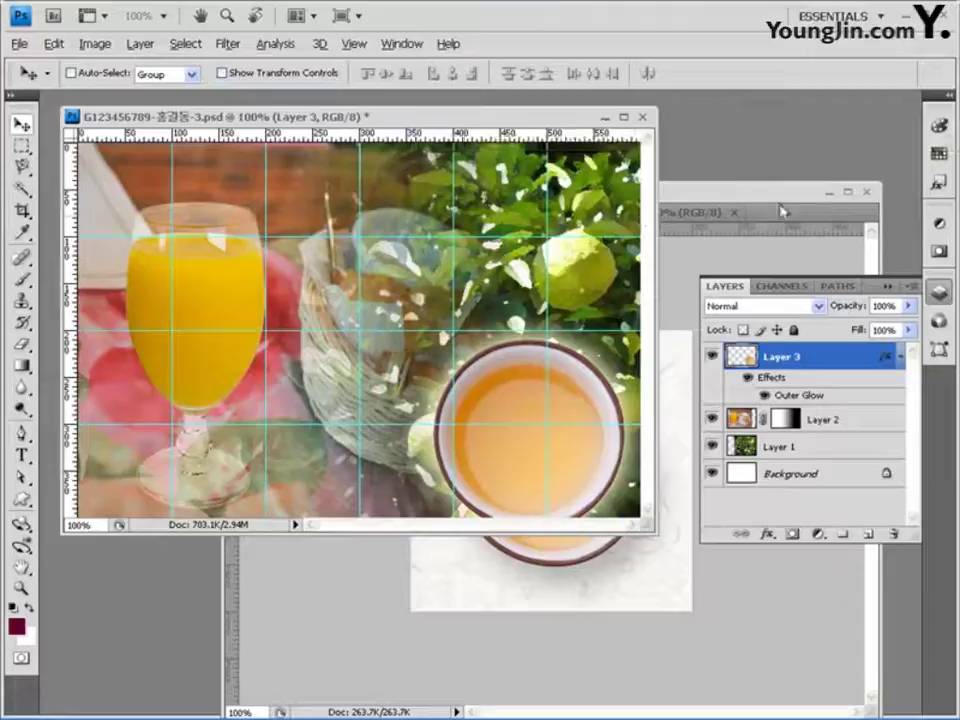
- Open the image 1급-10 and move it out of the guide document's window into the window grouping the other source photos
{"action": "double_click", "coordinate": [790, 152]}
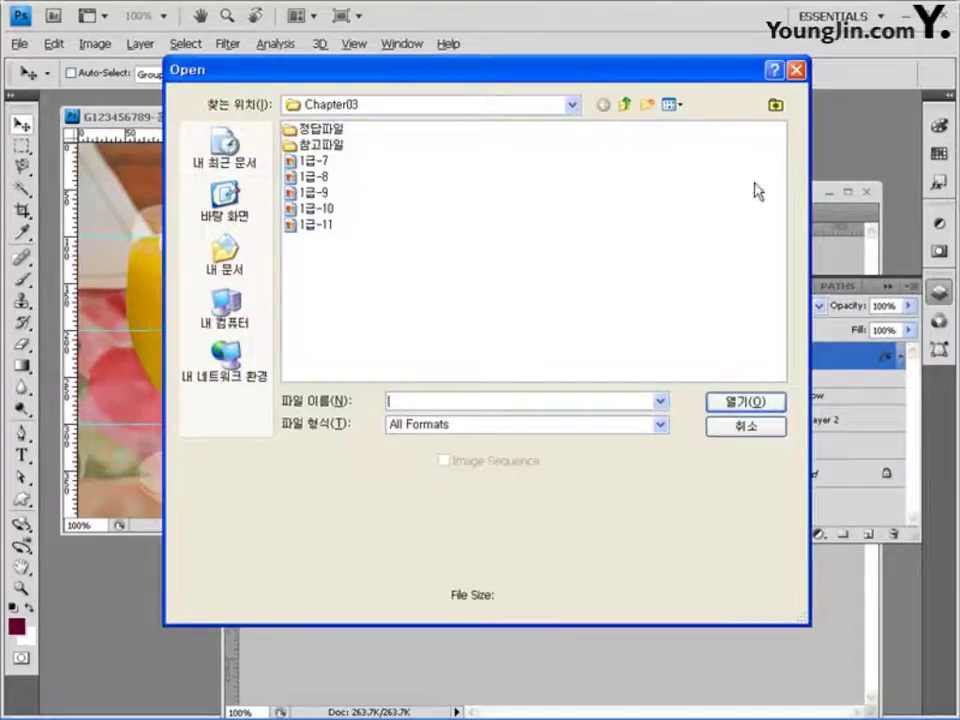
{"action": "left_click", "coordinate": [322, 209]}
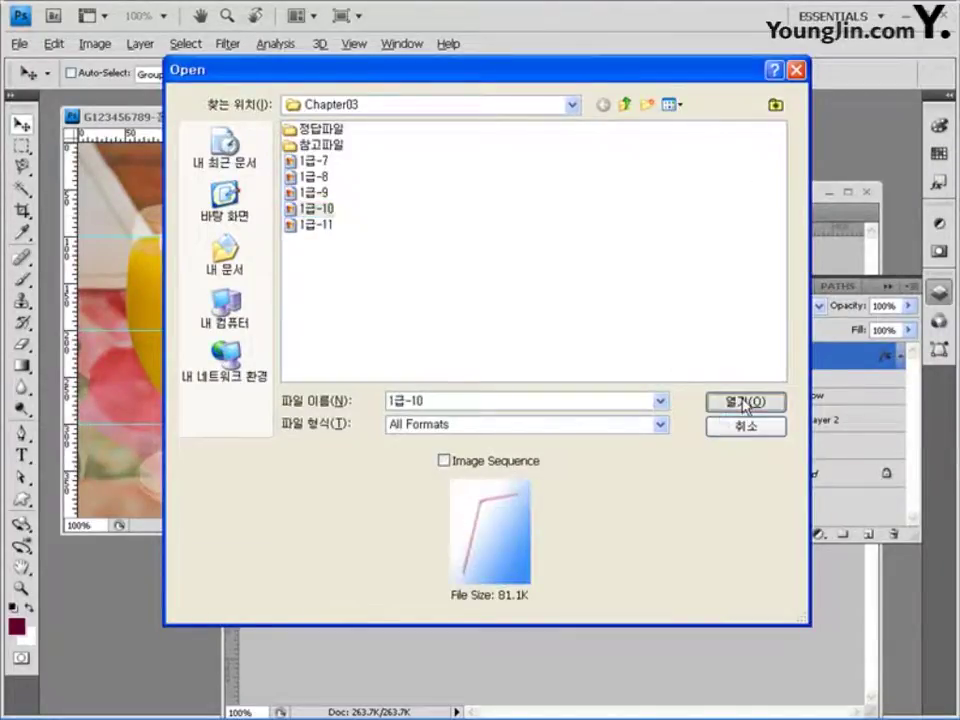
{"action": "left_click", "coordinate": [742, 403]}
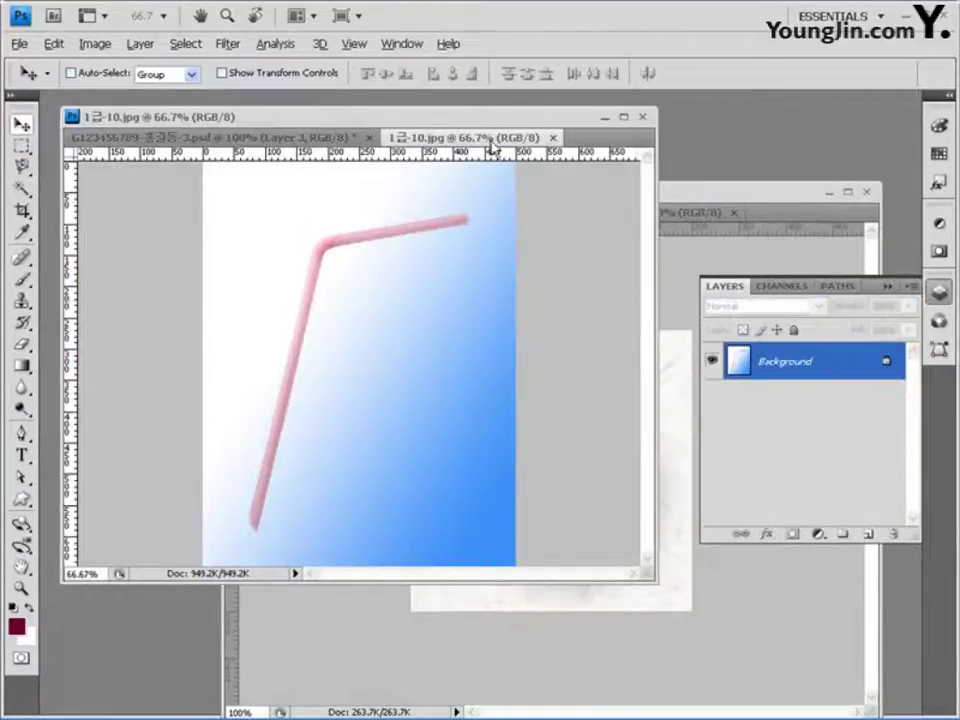
{"action": "left_click_drag", "start_coordinate": [492, 147], "coordinate": [735, 200]}
{"action": "left_click_drag", "start_coordinate": [527, 201], "coordinate": [421, 188]}
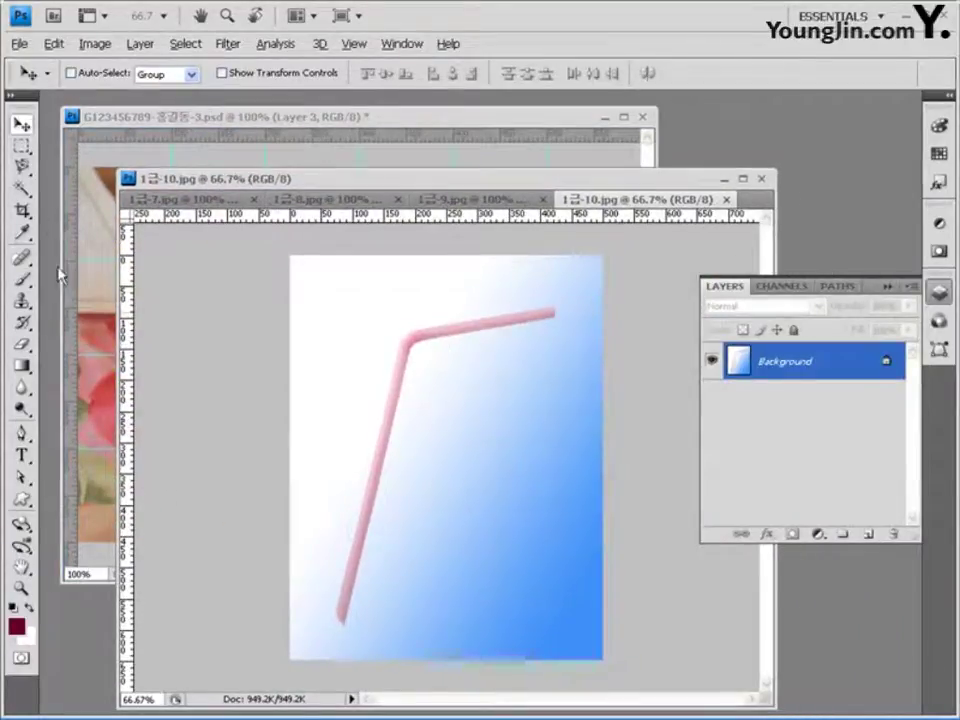
- Select all of the background around the straw with the Magic Wand tool and invert the selection to the straw
{"action": "left_click", "coordinate": [21, 188]}
{"action": "left_click", "coordinate": [445, 288]}
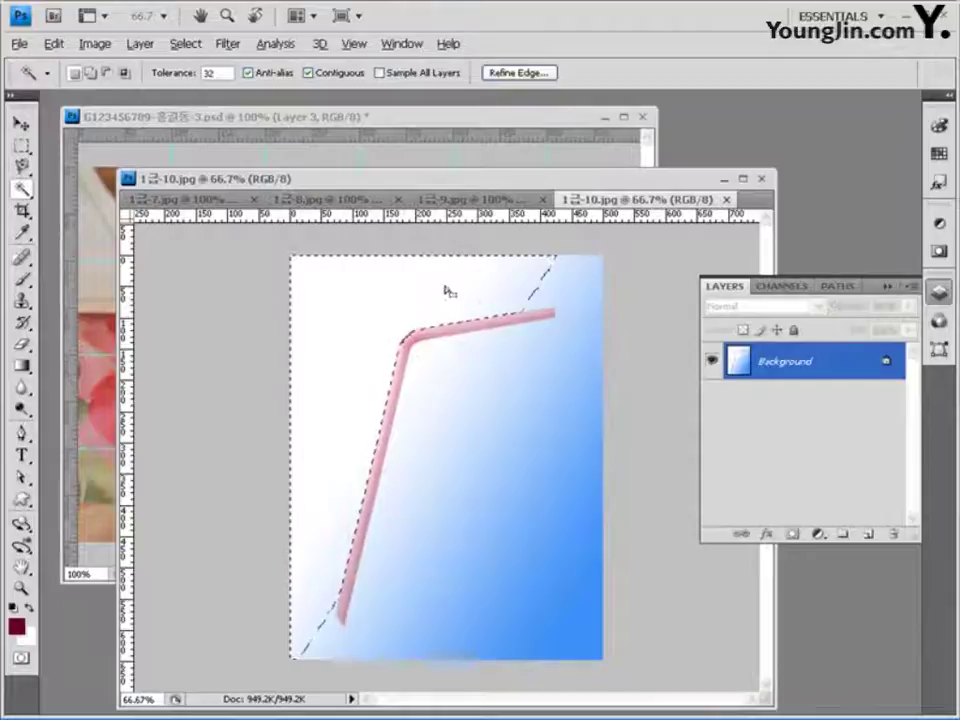
{"action": "left_click", "coordinate": [562, 287], "text": "shift"}
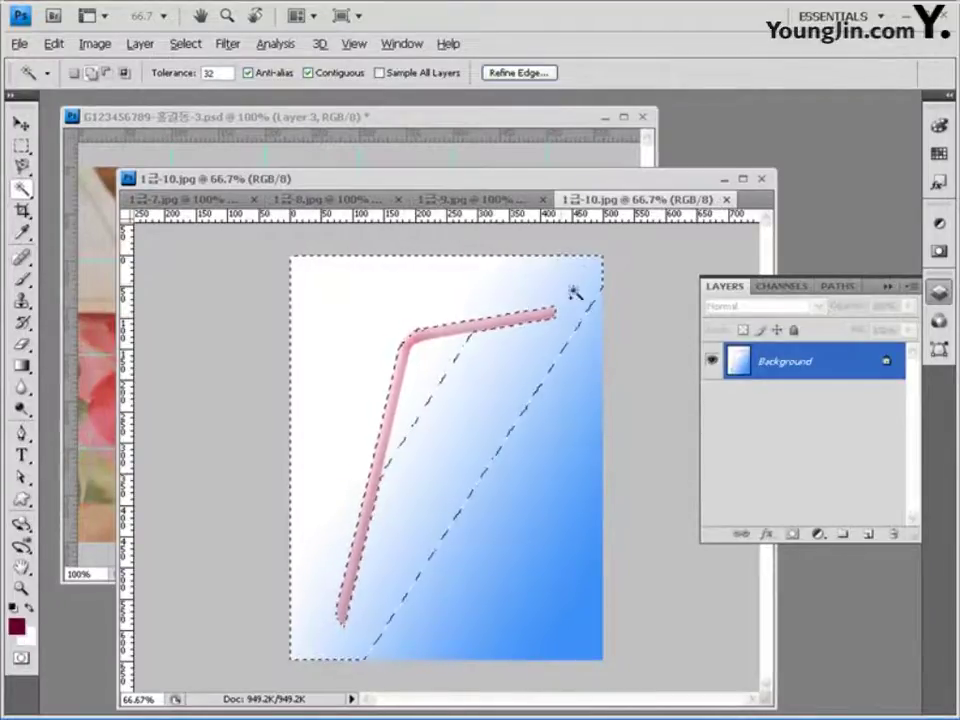
{"action": "left_click", "coordinate": [550, 505], "text": "shift"}
{"action": "left_click", "coordinate": [568, 572], "text": "shift"}
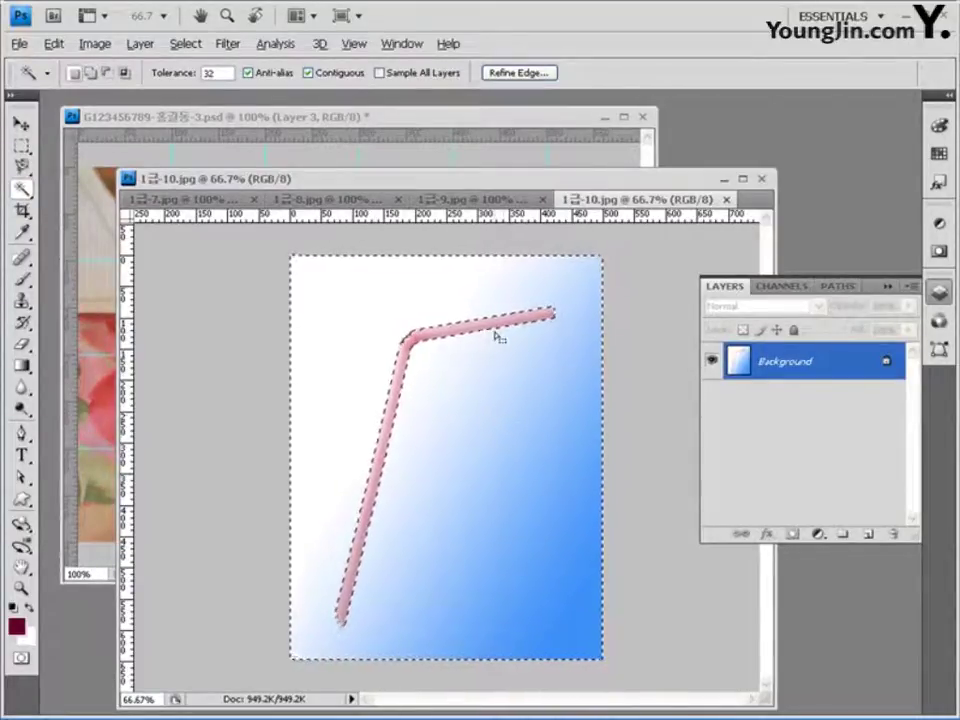
{"action": "left_click", "coordinate": [186, 45]}
{"action": "left_click", "coordinate": [219, 108]}
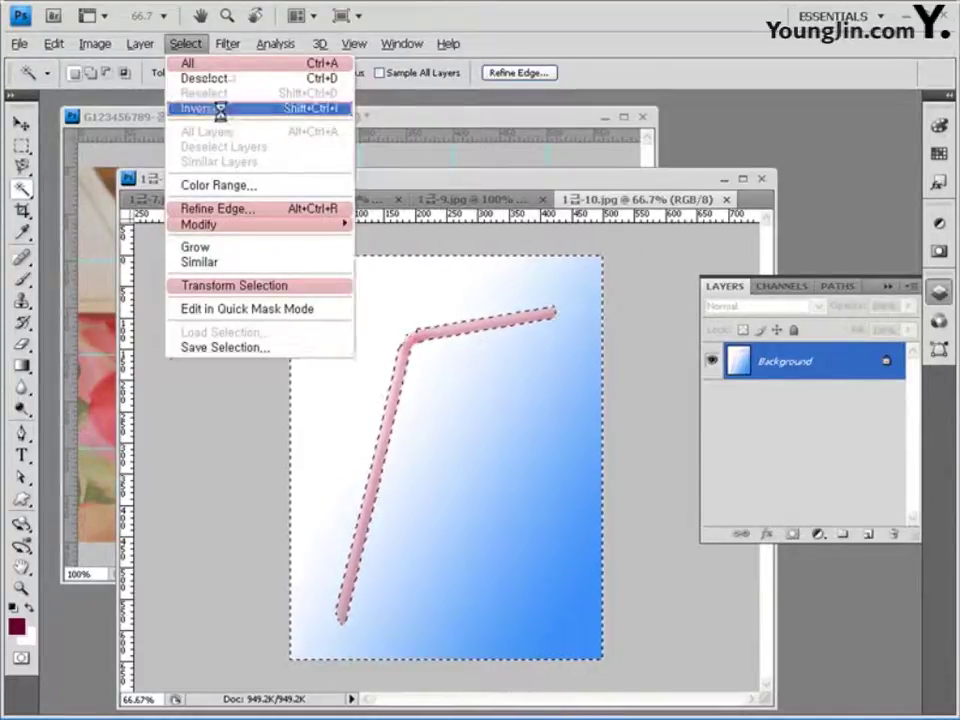
{"action": "left_click", "coordinate": [481, 125]}
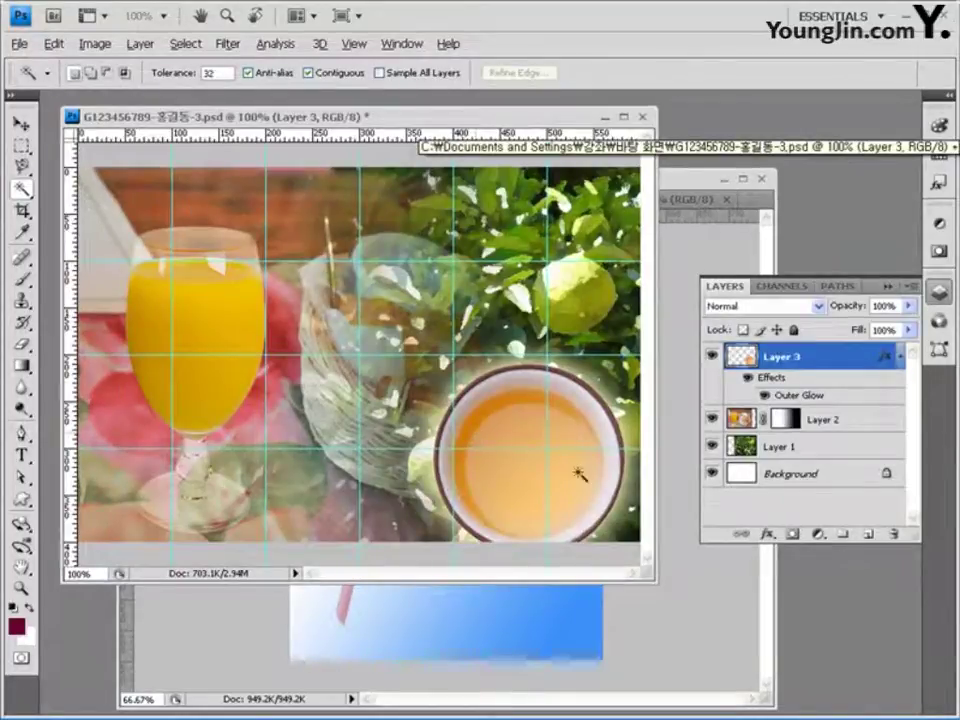
{"action": "key", "text": "ctrl+v"}
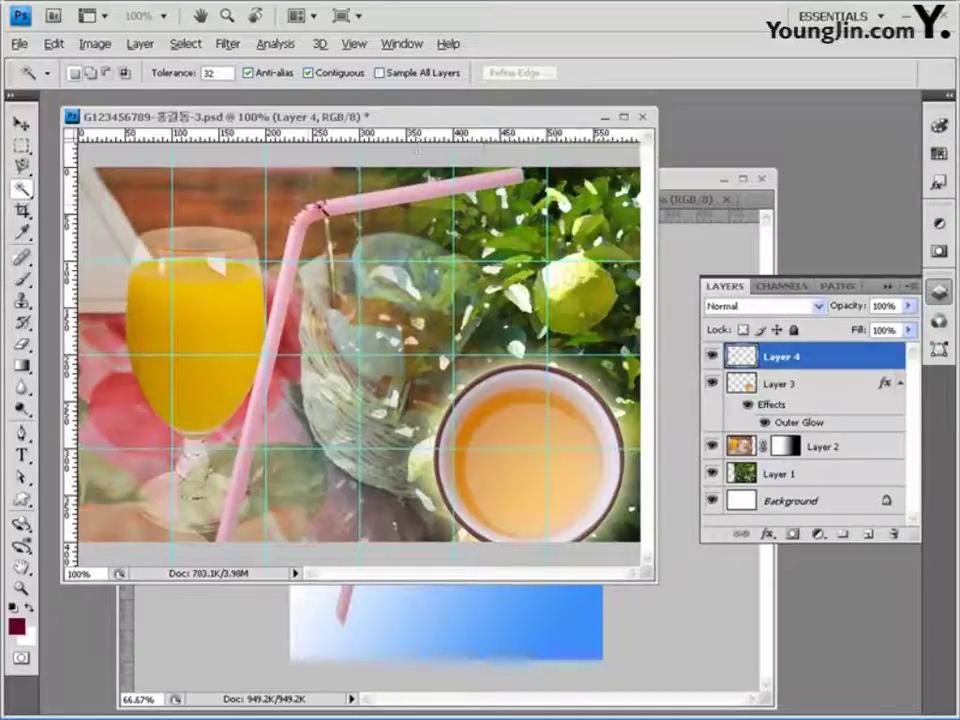
{"action": "left_click", "coordinate": [318, 206]}
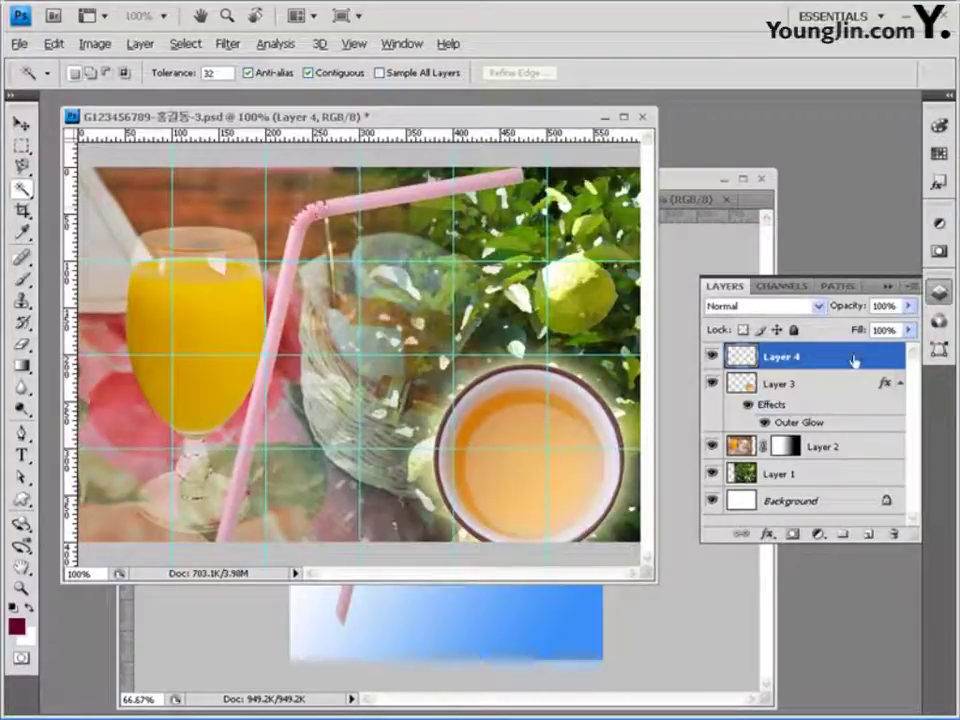
{"action": "left_click_drag", "start_coordinate": [830, 425], "coordinate": [896, 530]}
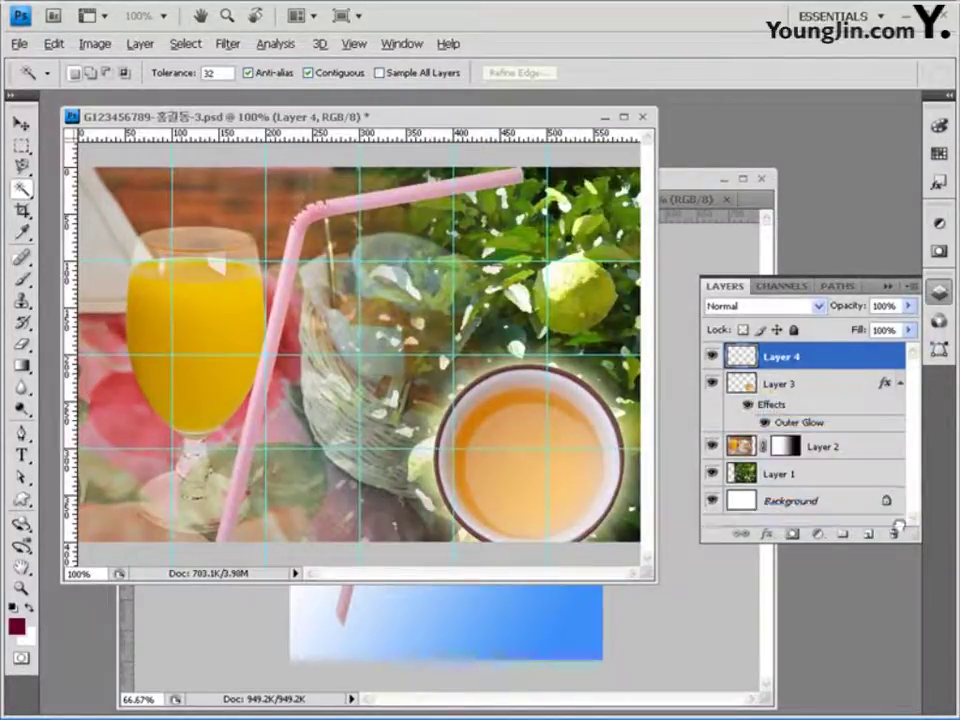
- Add the missing outer edge of the straw's bend to the selection with the Polygonal Lasso tool
{"action": "left_click", "coordinate": [690, 178]}
{"action": "key", "text": "ctrl+plus"}
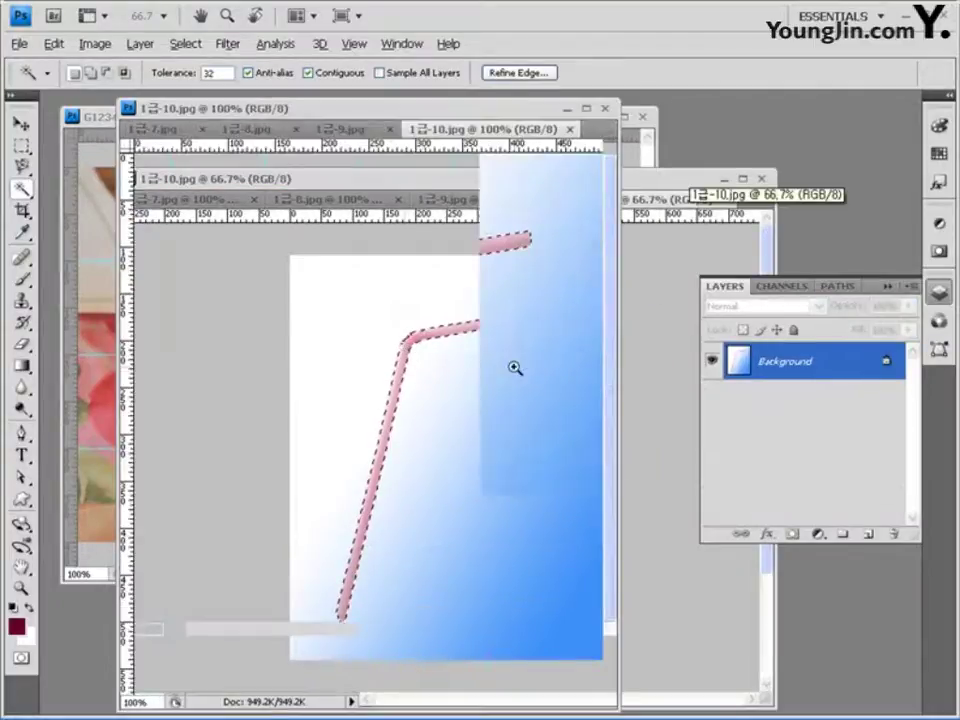
{"action": "key", "text": "ctrl+plus"}
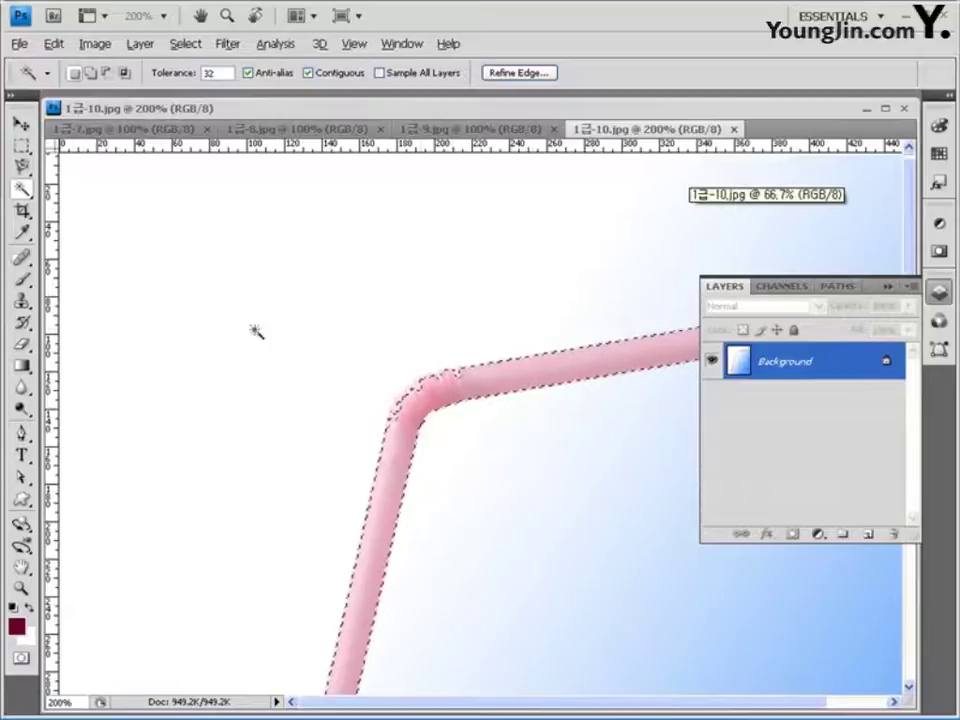
{"action": "left_click", "coordinate": [22, 166]}
{"action": "left_click", "coordinate": [56, 184]}
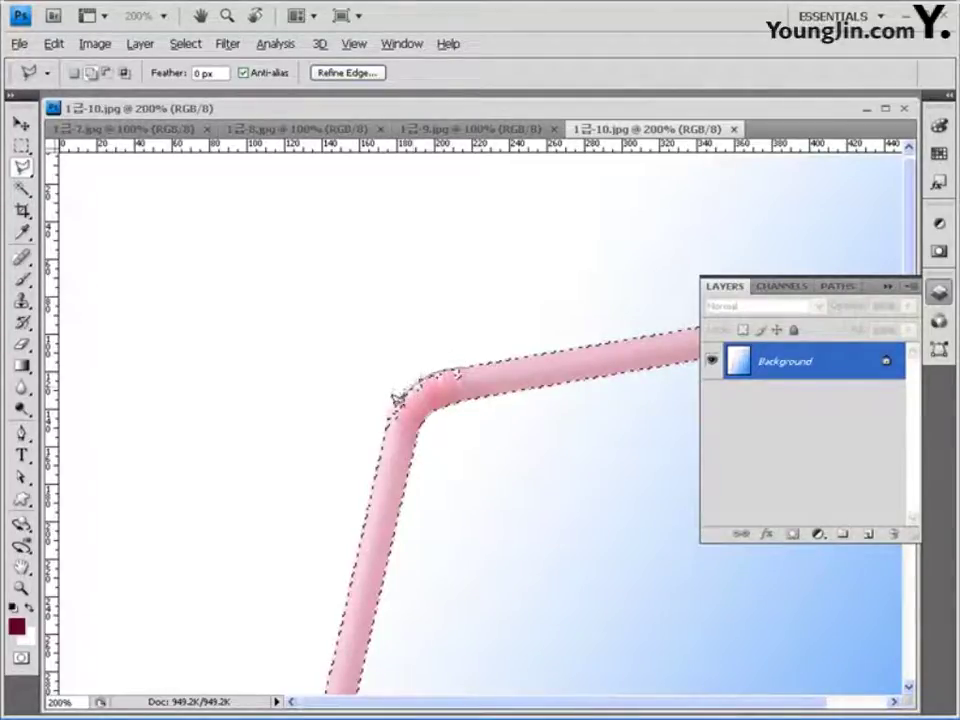
{"action": "left_click", "coordinate": [393, 424]}
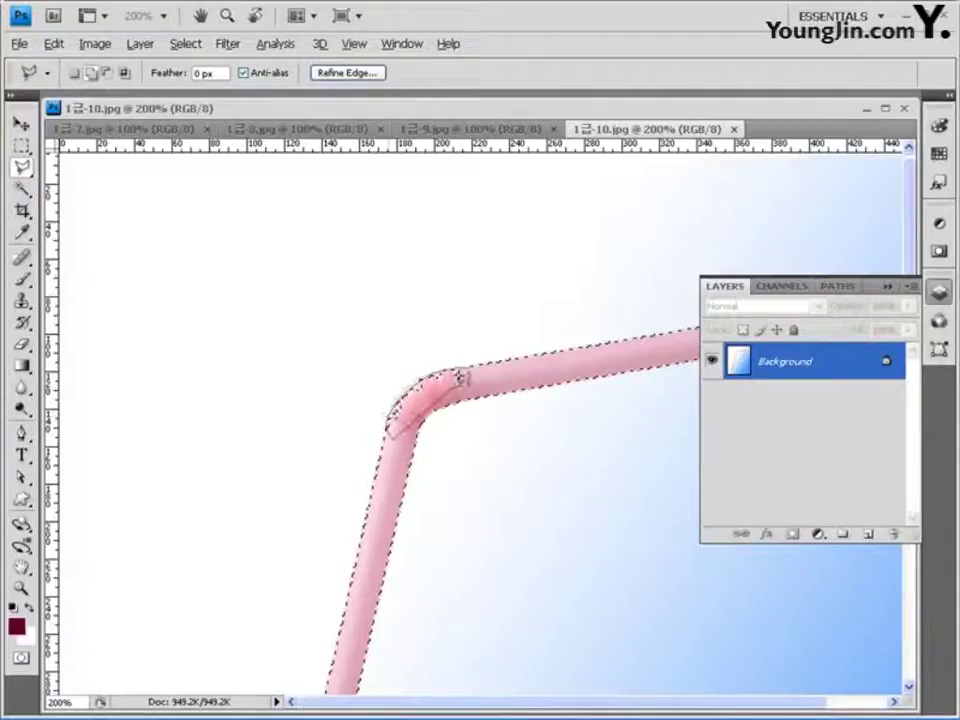
{"action": "left_click", "coordinate": [472, 369]}
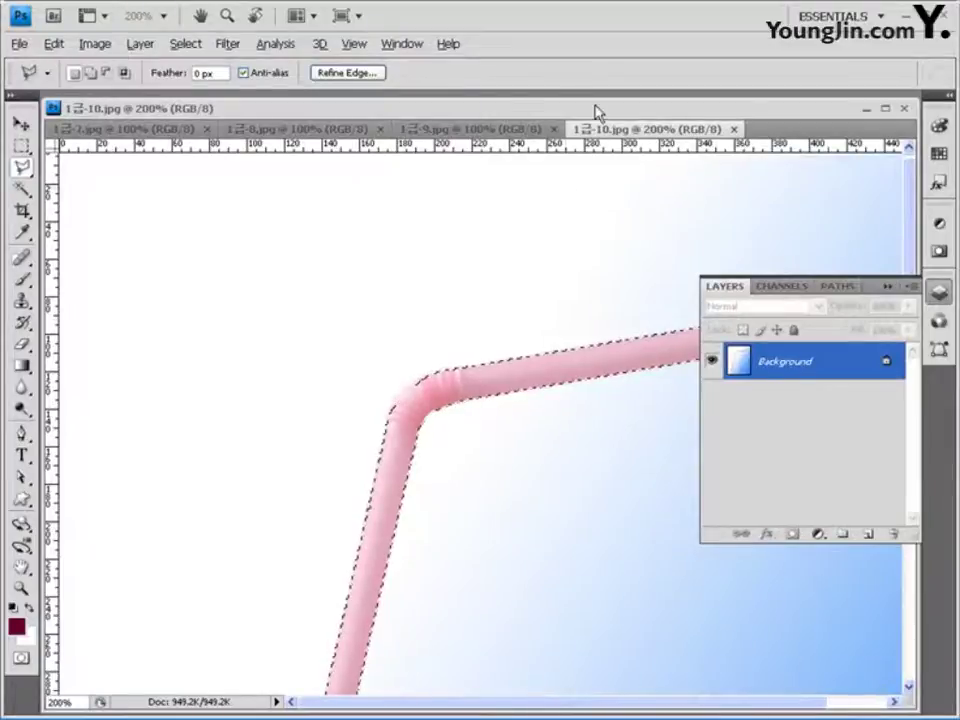
- Move the source image window off the guide document and copy the selected straw into the guide document
{"action": "key", "text": "ctrl+minus"}
{"action": "key", "text": "ctrl+minus"}
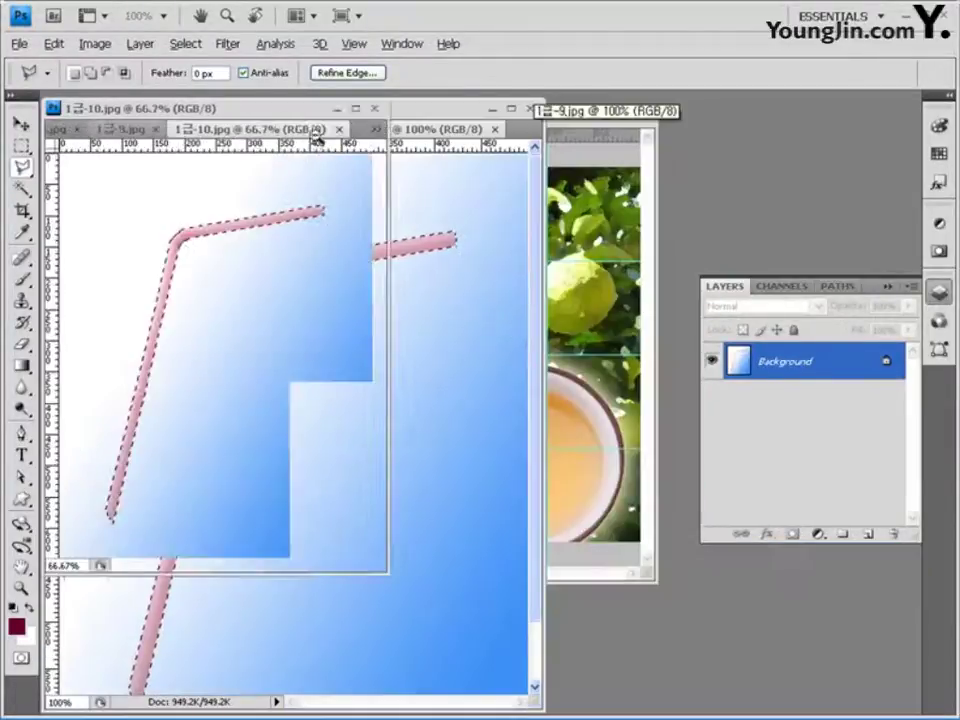
{"action": "left_click_drag", "start_coordinate": [287, 117], "coordinate": [740, 155]}
{"action": "left_click", "coordinate": [476, 122]}
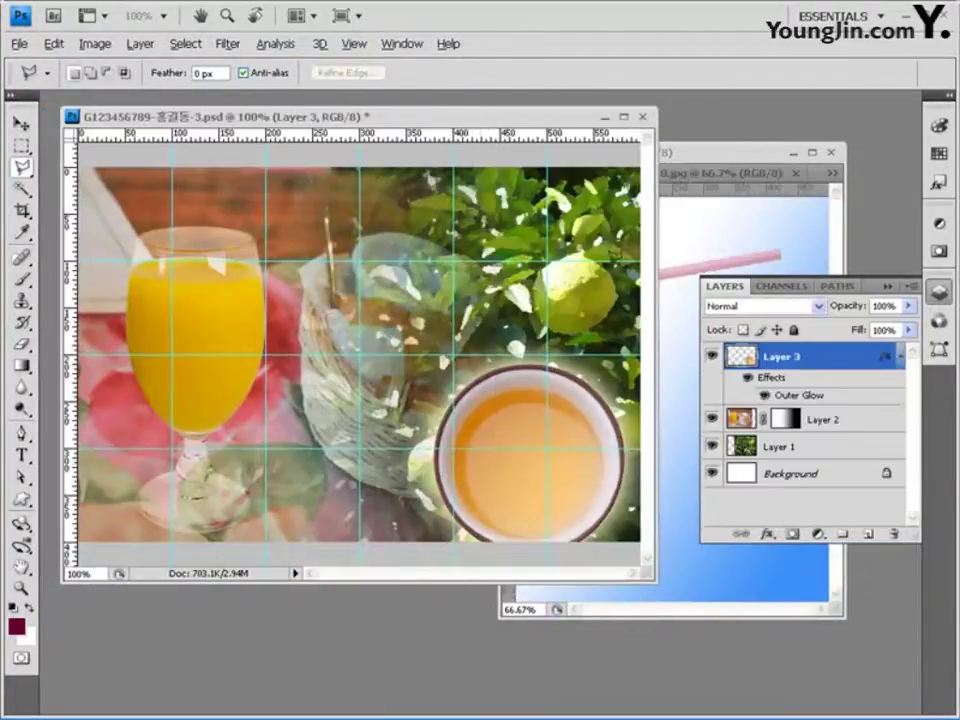
{"action": "key", "text": "ctrl+v"}
{"action": "key", "text": "v"}
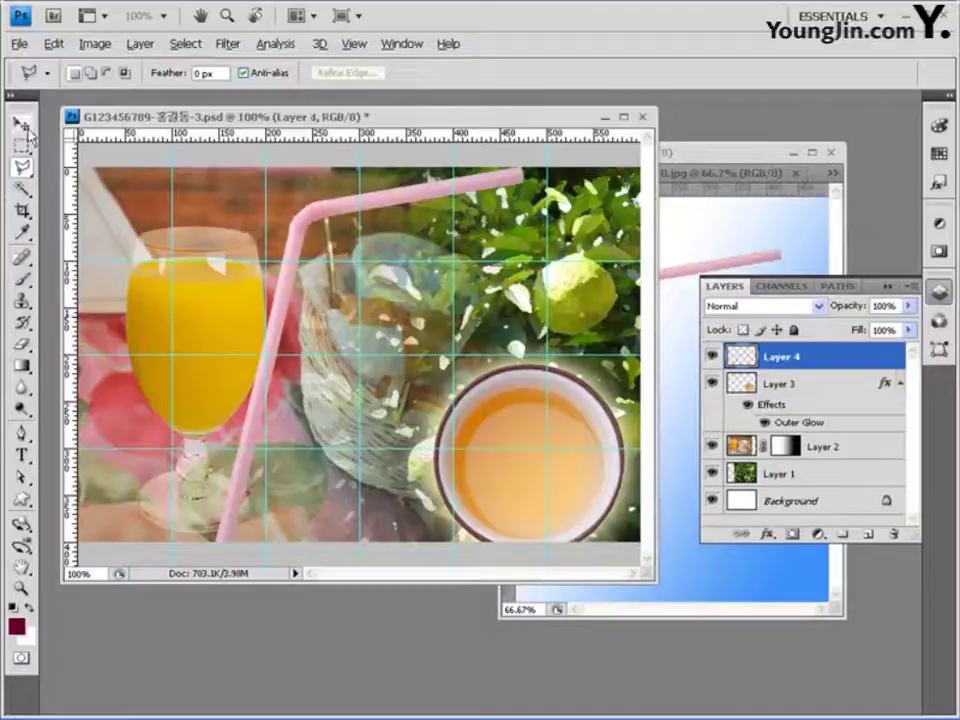
- Scale the straw proportionally to about 53.3% and place it in the juice glass with its lower end at the bowl's base
{"action": "key", "text": "ctrl+t"}
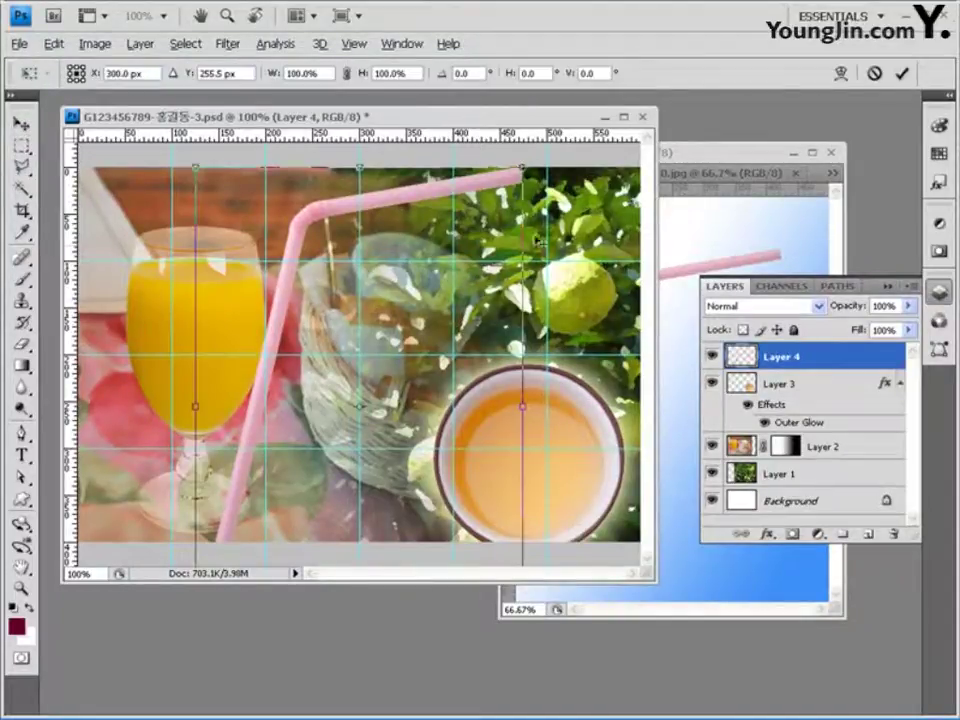
{"action": "left_click_drag", "start_coordinate": [524, 168], "coordinate": [414, 326]}
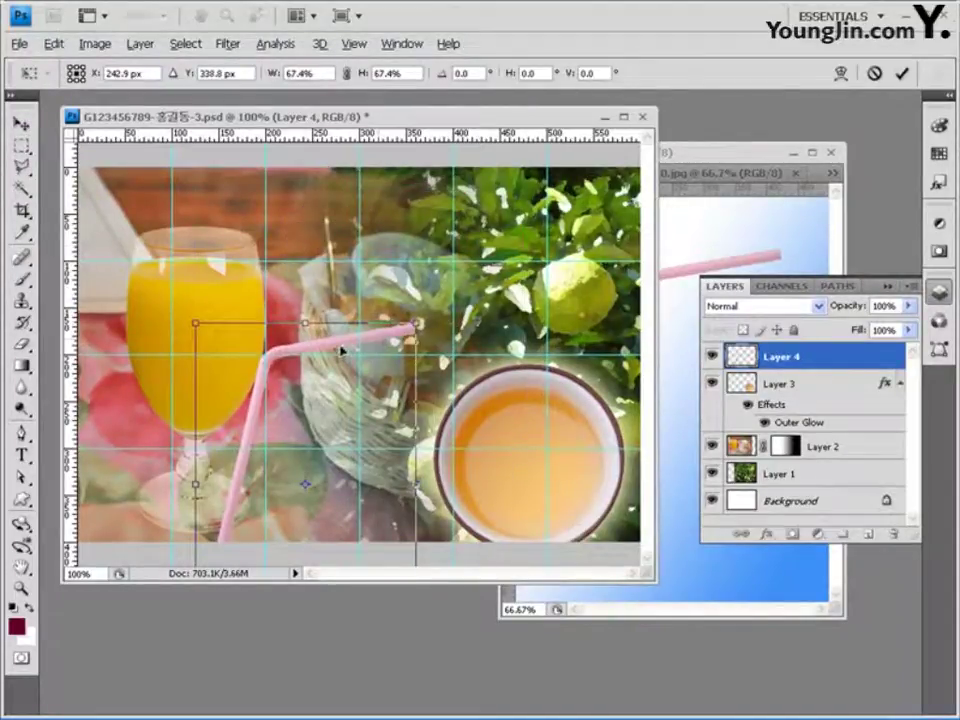
{"action": "left_click_drag", "start_coordinate": [341, 345], "coordinate": [328, 211]}
{"action": "left_click_drag", "start_coordinate": [401, 193], "coordinate": [356, 258]}
{"action": "left_click_drag", "start_coordinate": [314, 398], "coordinate": [310, 311]}
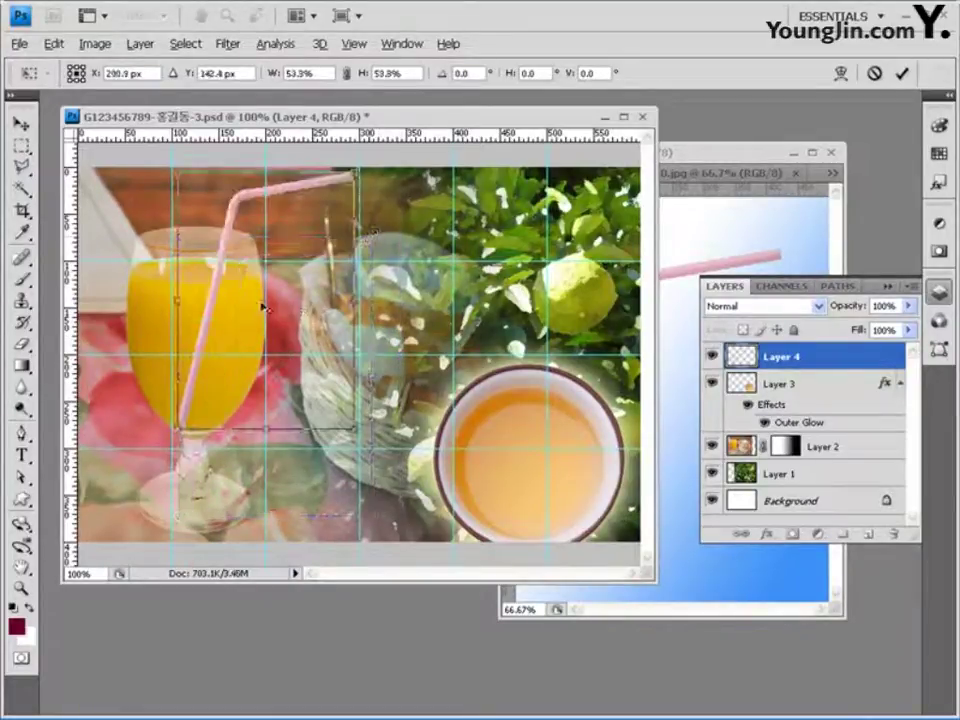
{"action": "key", "text": "Return"}
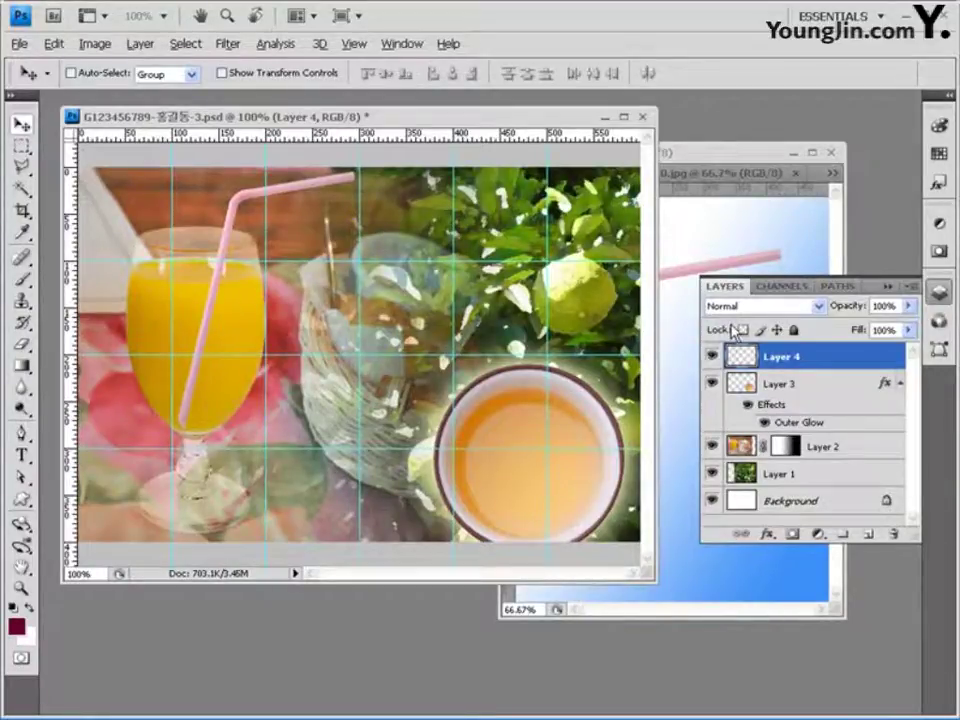
- Set the straw layer's blending mode to Hard Light and its opacity to 80%
{"action": "left_click", "coordinate": [795, 306]}
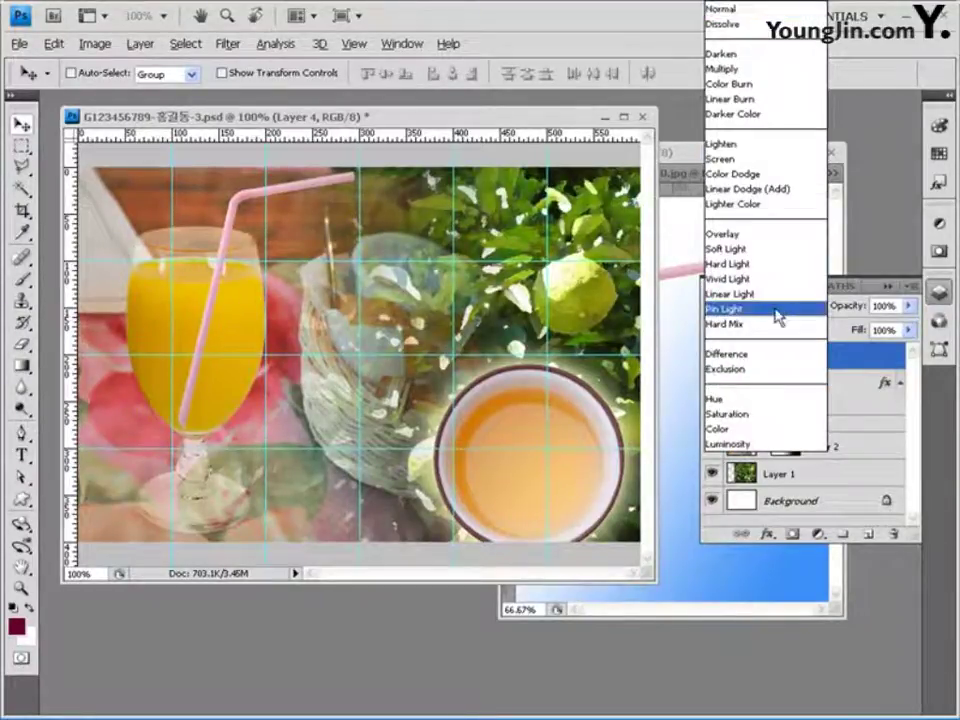
{"action": "left_click", "coordinate": [770, 266]}
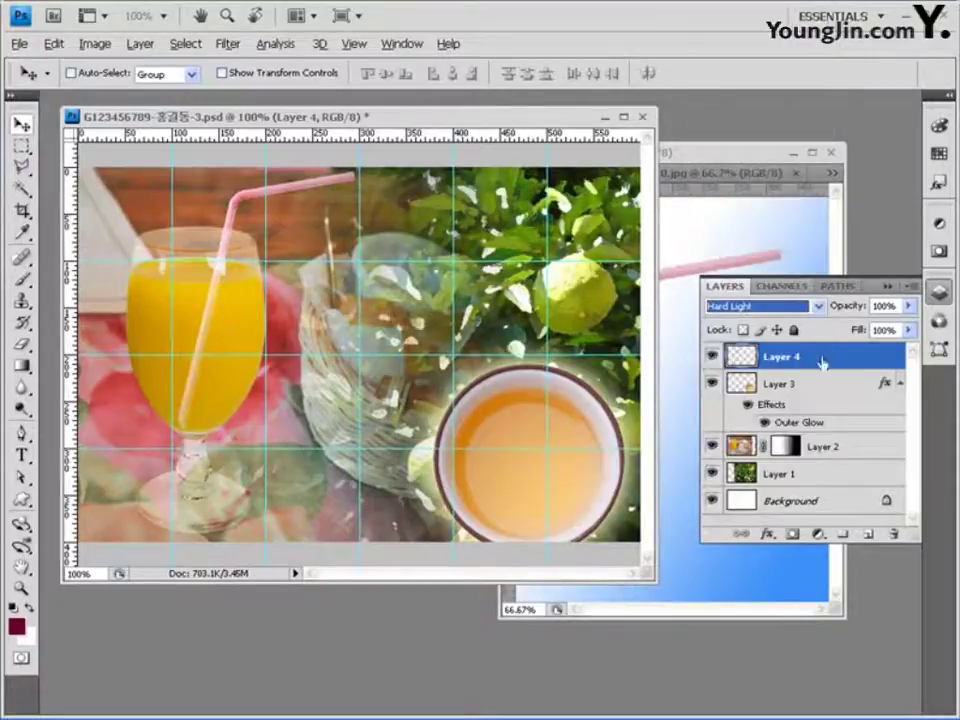
{"action": "left_click", "coordinate": [880, 306]}
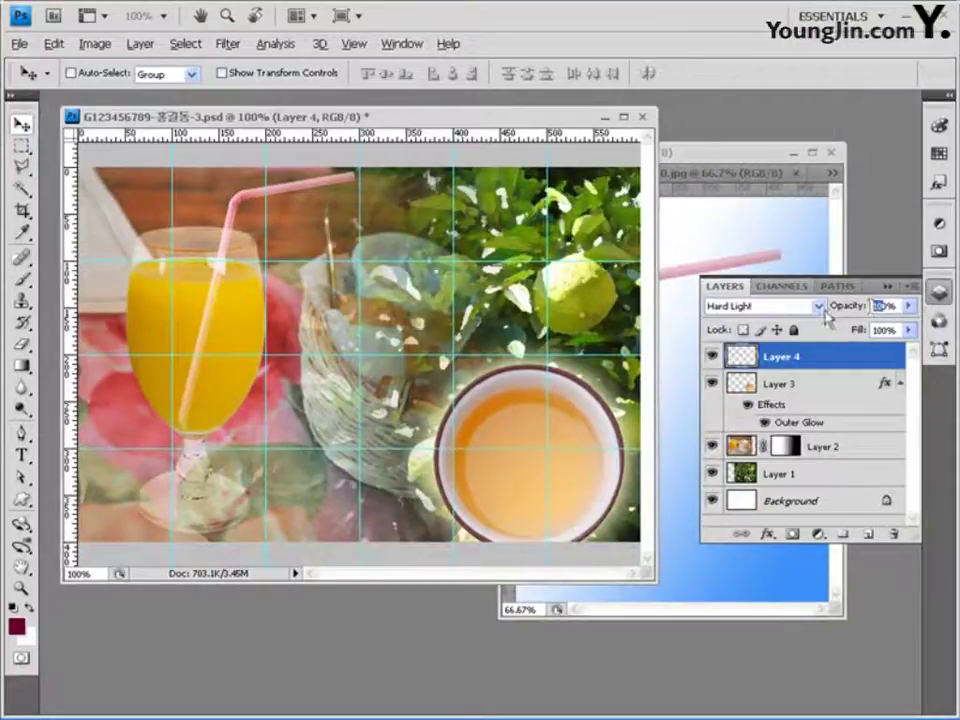
{"action": "type", "text": "80"}
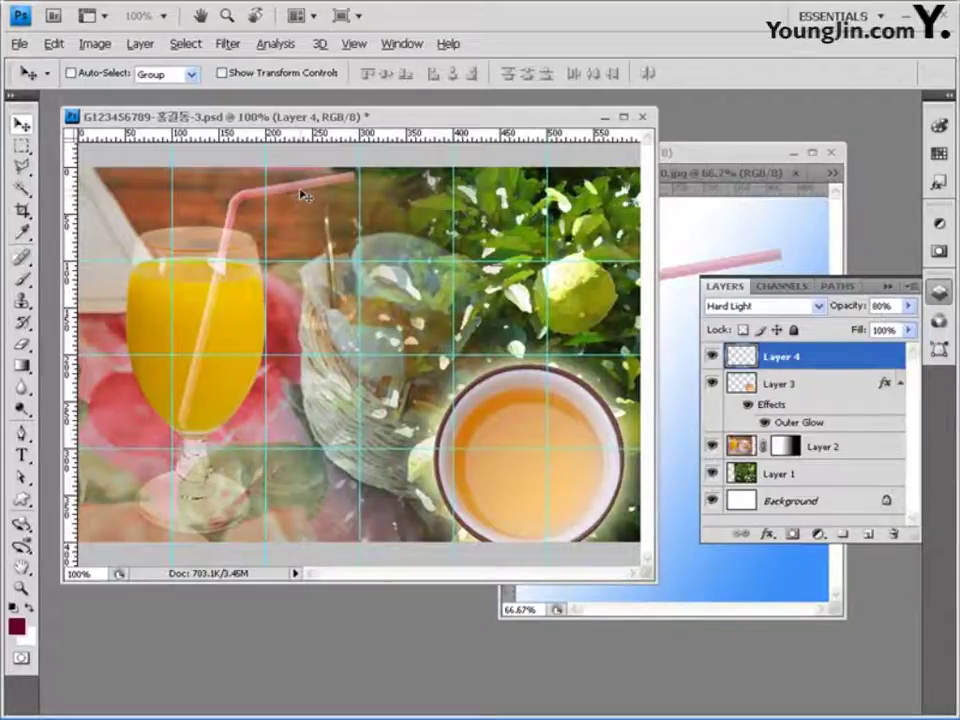
{"action": "key", "text": "ctrl+t"}
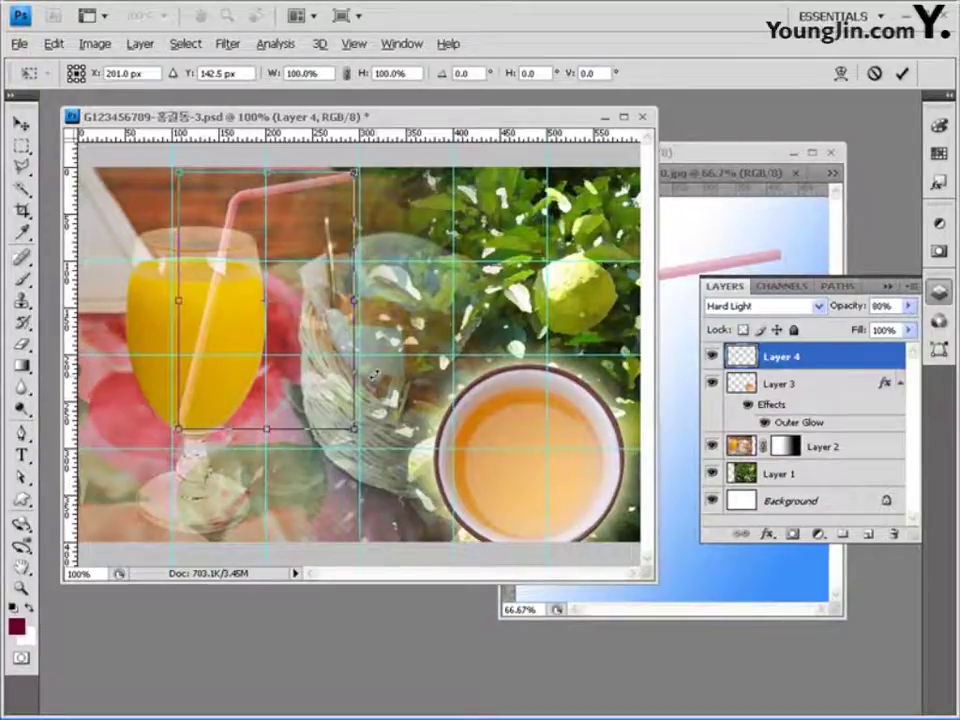
- Open the image 1급-11 alongside the other source photos and move their window so the lettering clears the layer list
{"action": "left_click", "coordinate": [707, 155]}
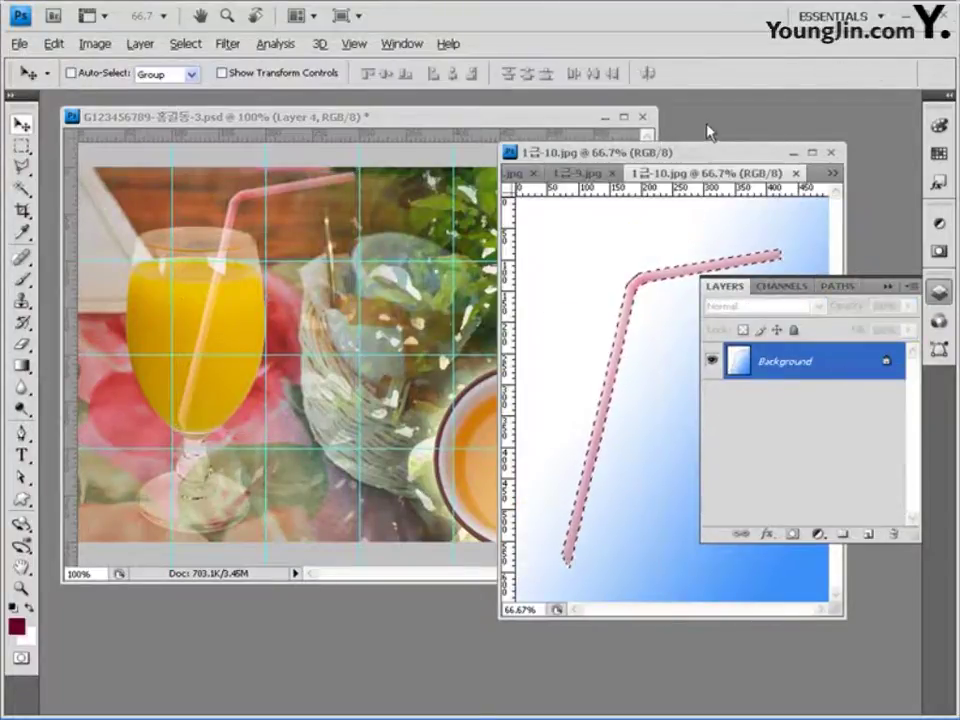
{"action": "key", "text": "ctrl+o"}
{"action": "left_click", "coordinate": [314, 225]}
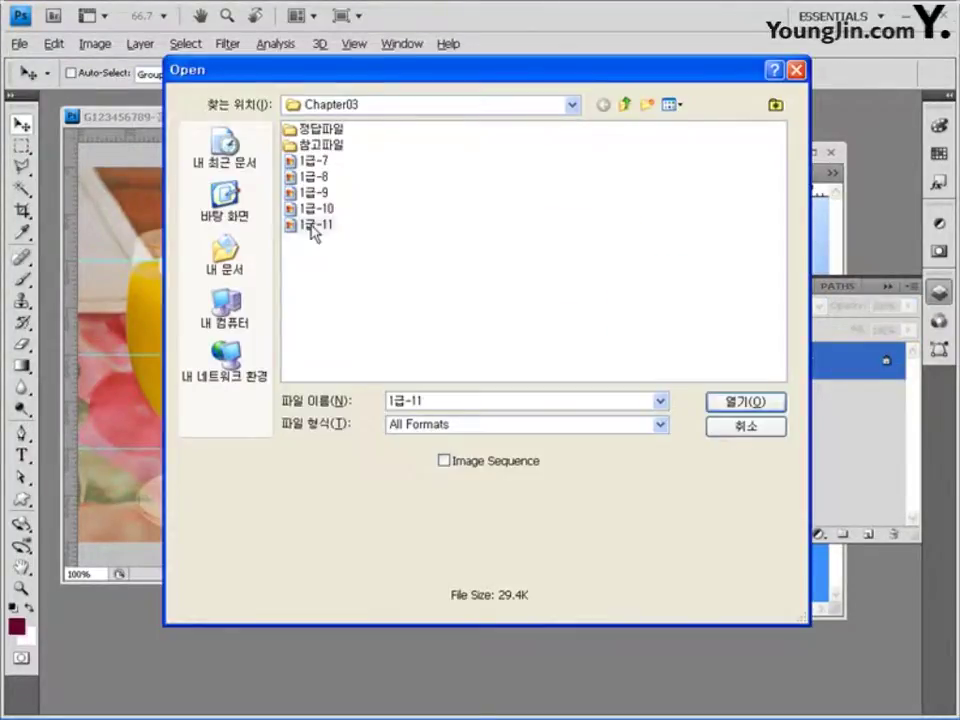
{"action": "left_click", "coordinate": [741, 402]}
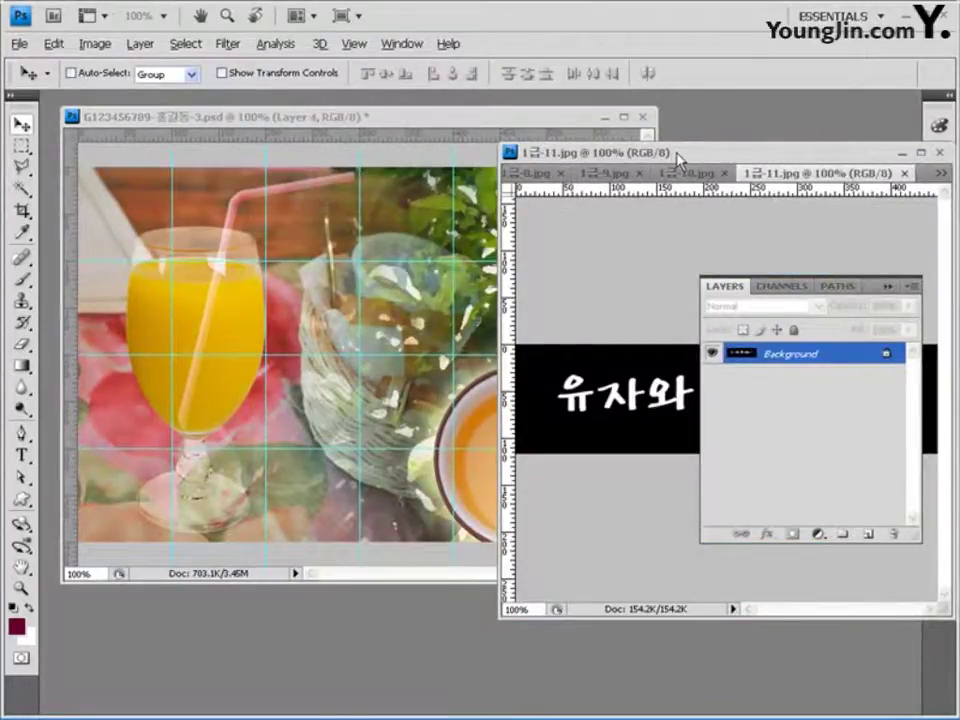
{"action": "left_click_drag", "start_coordinate": [676, 157], "coordinate": [448, 188]}
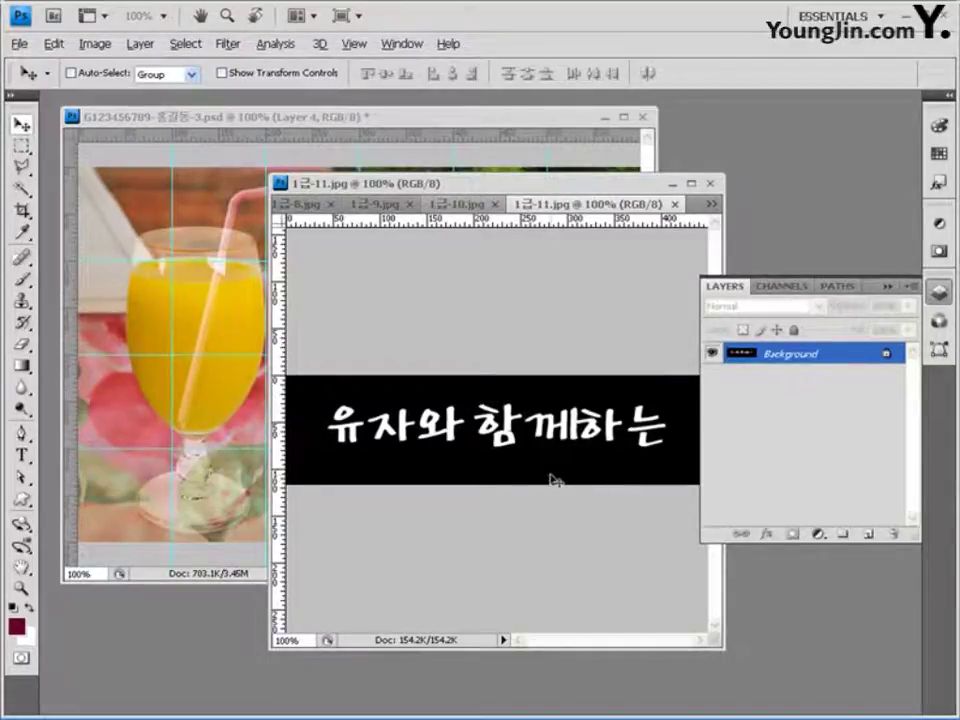
- Invert the colors of the 1급-11 image to make its lettering black on white
{"action": "left_click", "coordinate": [95, 43]}
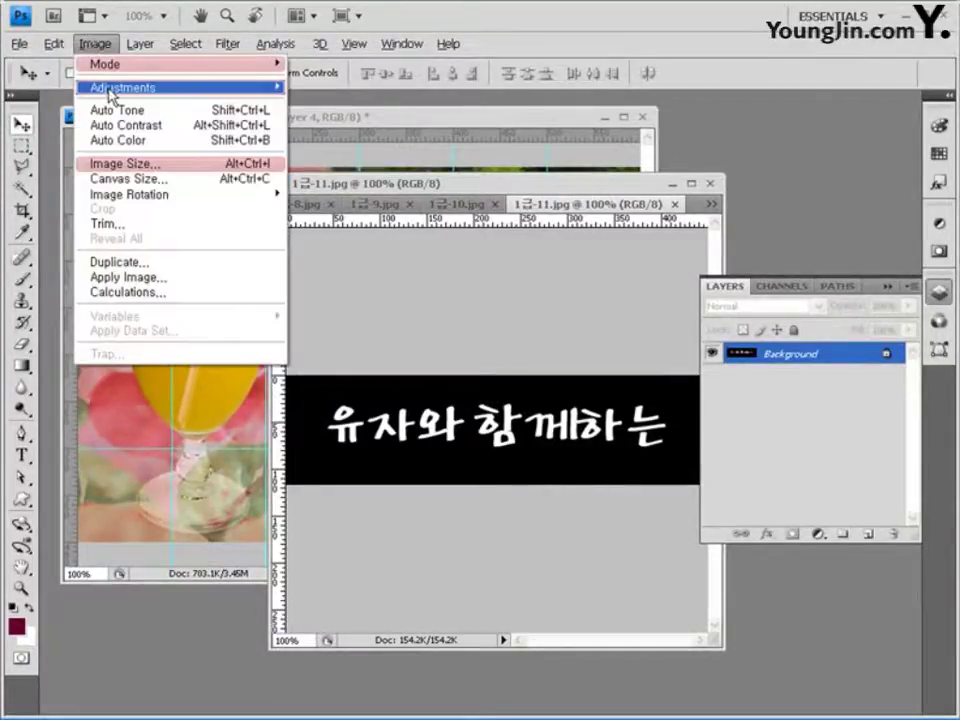
{"action": "mouse_move", "coordinate": [111, 93]}
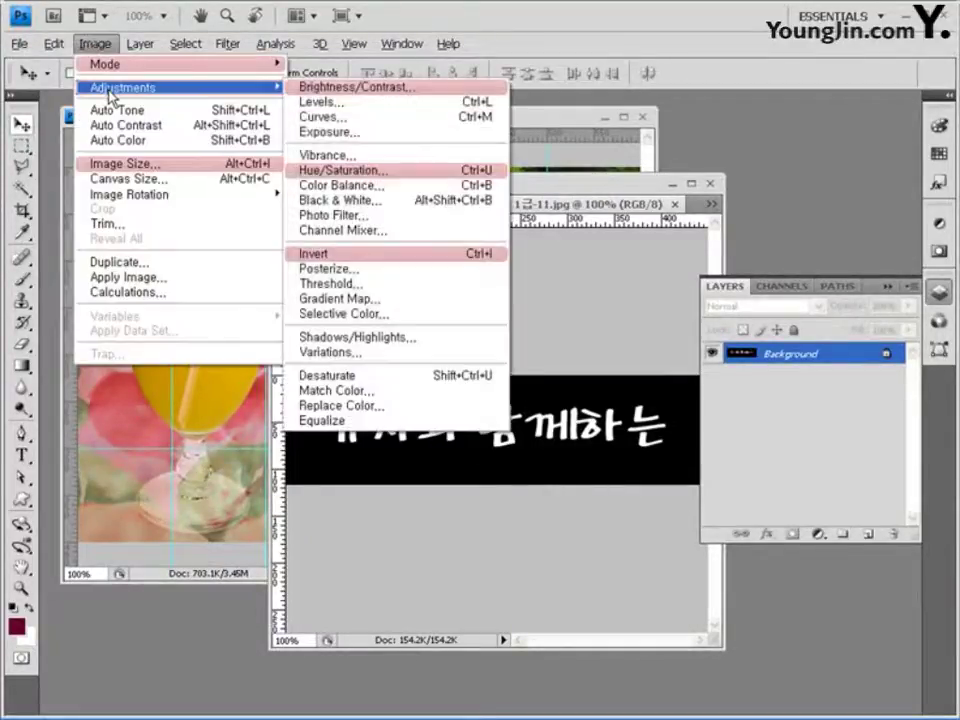
{"action": "left_click", "coordinate": [352, 262]}
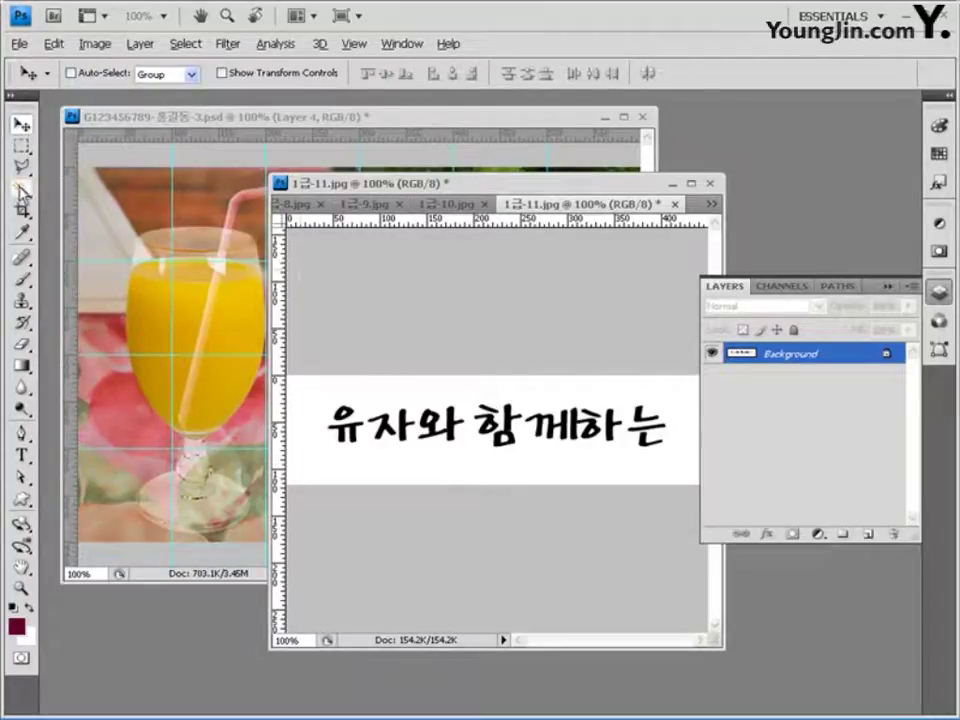
- Try to select the black lettering with the Magic Wand tool in contiguous mode, and clear the selection
{"action": "key", "text": "w"}
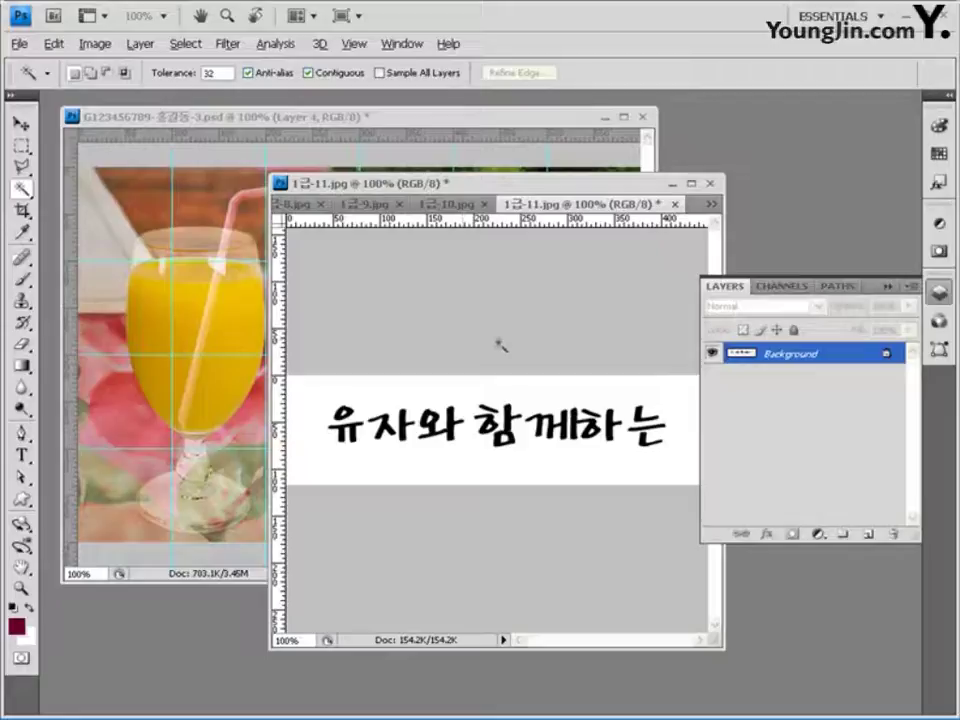
{"action": "left_click", "coordinate": [355, 418]}
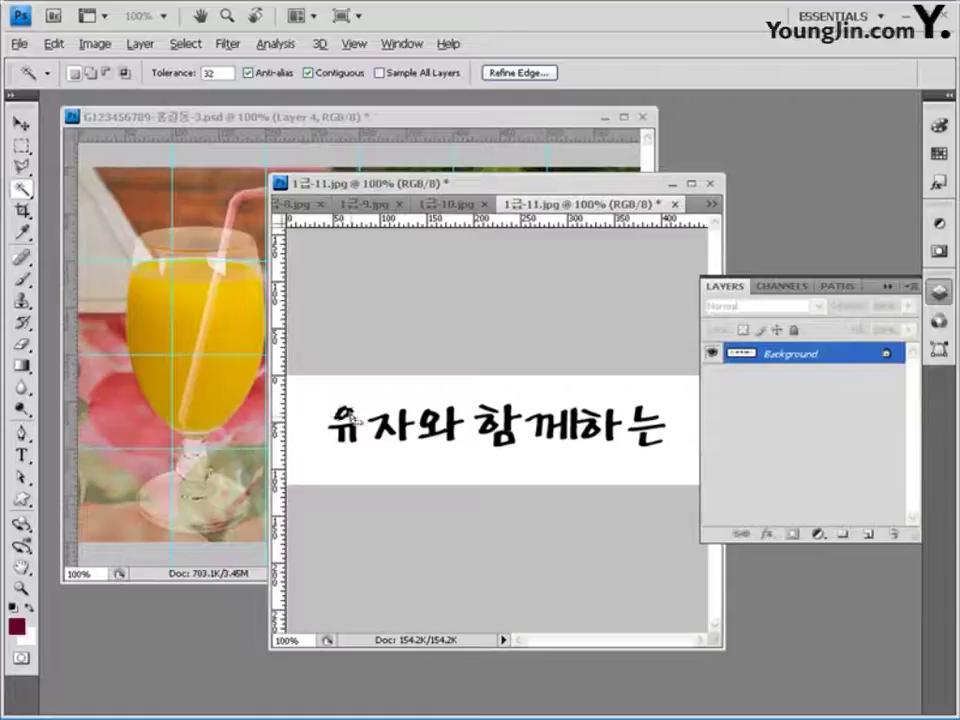
{"action": "key", "text": "ctrl+d"}
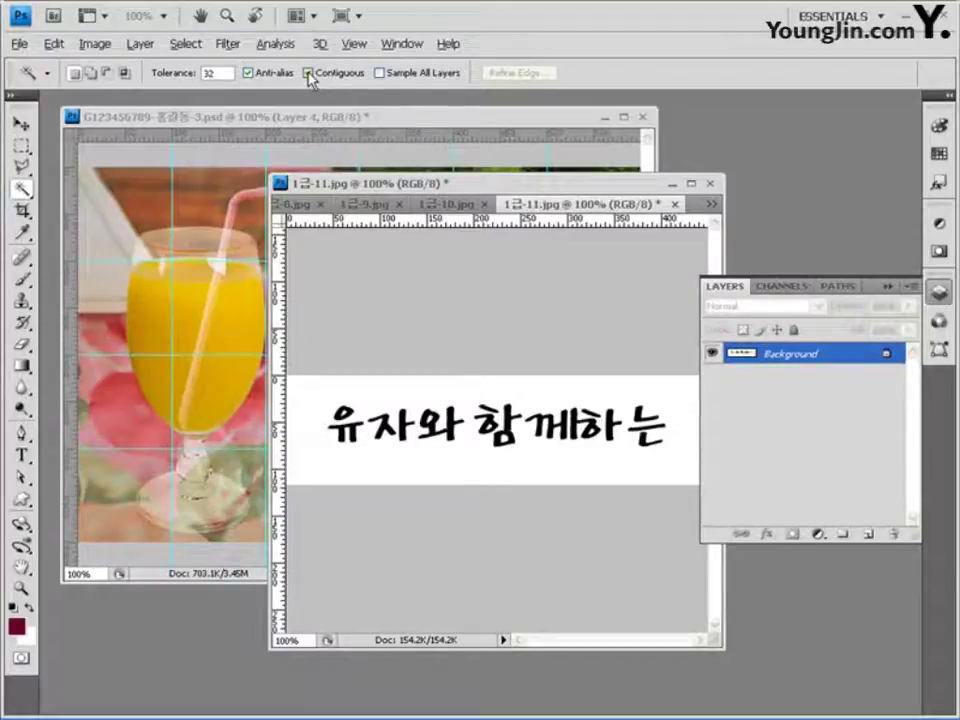
- Select all the black lettering with the Magic Wand in non-contiguous mode and copy it into the composition document as a new layer
{"action": "left_click", "coordinate": [308, 73]}
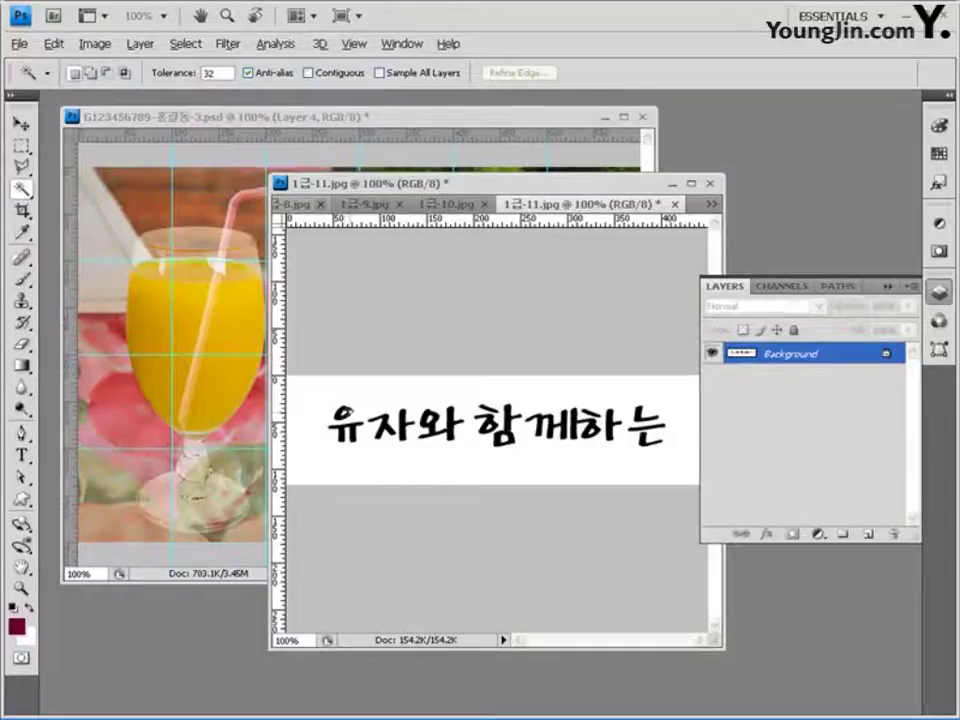
{"action": "left_click", "coordinate": [414, 456]}
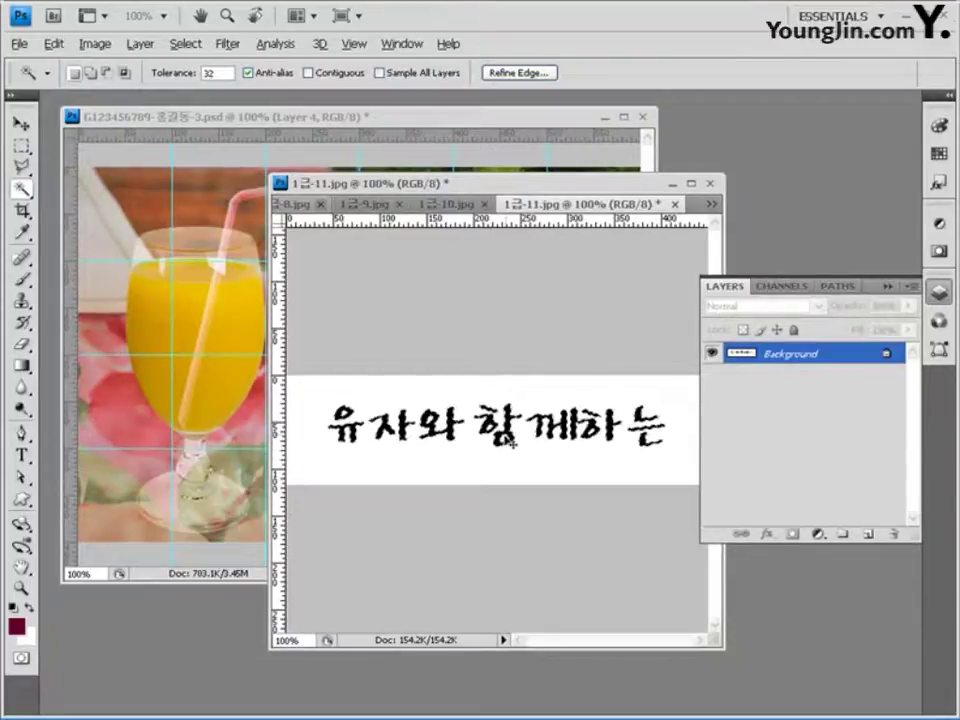
{"action": "left_click", "coordinate": [431, 122]}
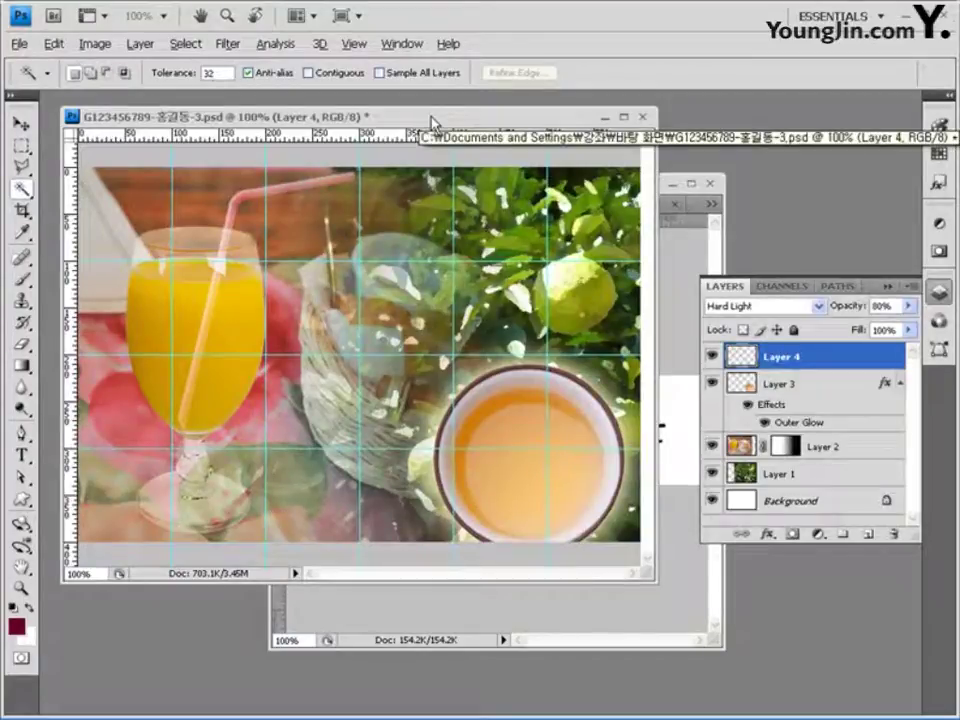
{"action": "key", "text": "ctrl+v"}
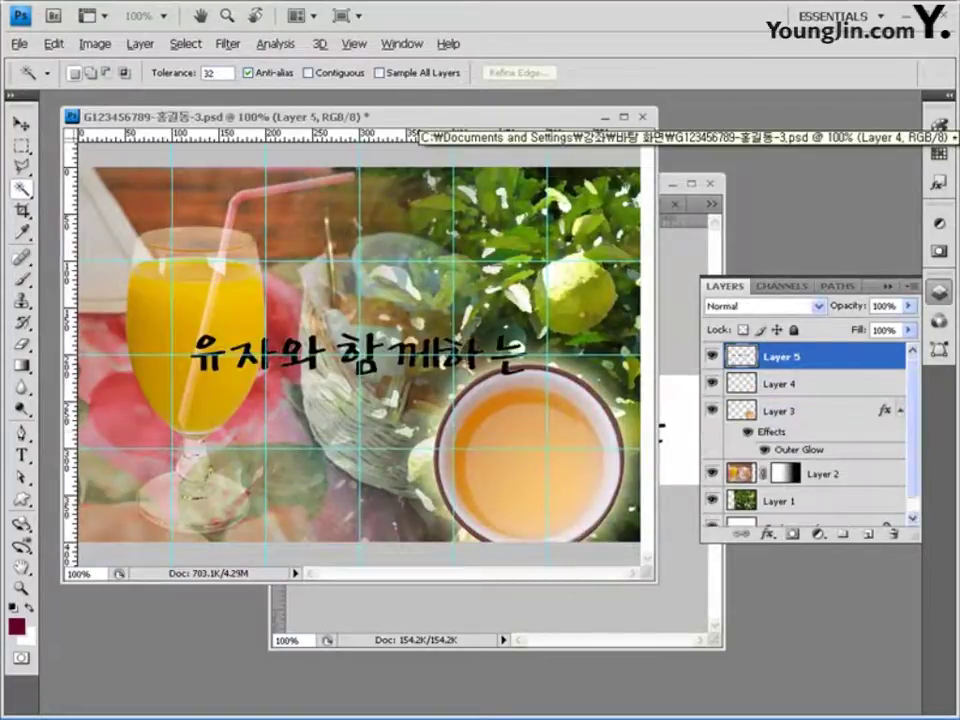
- Move the pasted lettering across the middle of the composition, from the juice glass to just above the teacup
{"action": "left_click", "coordinate": [20, 122]}
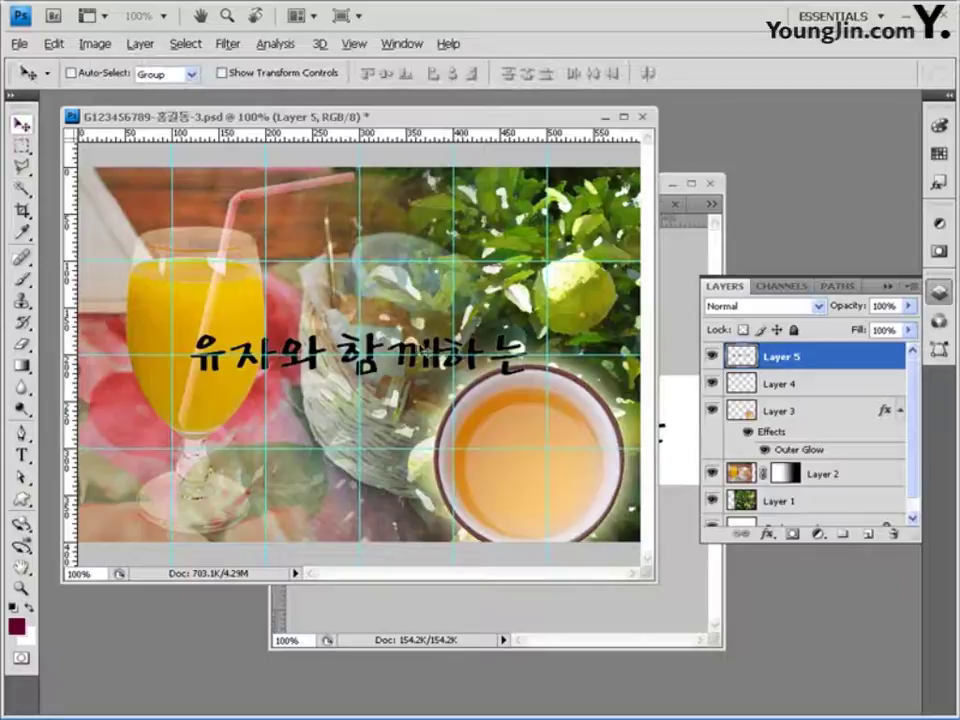
{"action": "left_click_drag", "start_coordinate": [425, 350], "coordinate": [483, 335]}
{"action": "key", "text": "Left"}
{"action": "key", "text": "Left"}
{"action": "key", "text": "Left"}
{"action": "key", "text": "Left"}
{"action": "key", "text": "Left"}
{"action": "key", "text": "Down"}
{"action": "key", "text": "Down"}
{"action": "key", "text": "Down"}
{"action": "key", "text": "Down"}
{"action": "key", "text": "Down"}
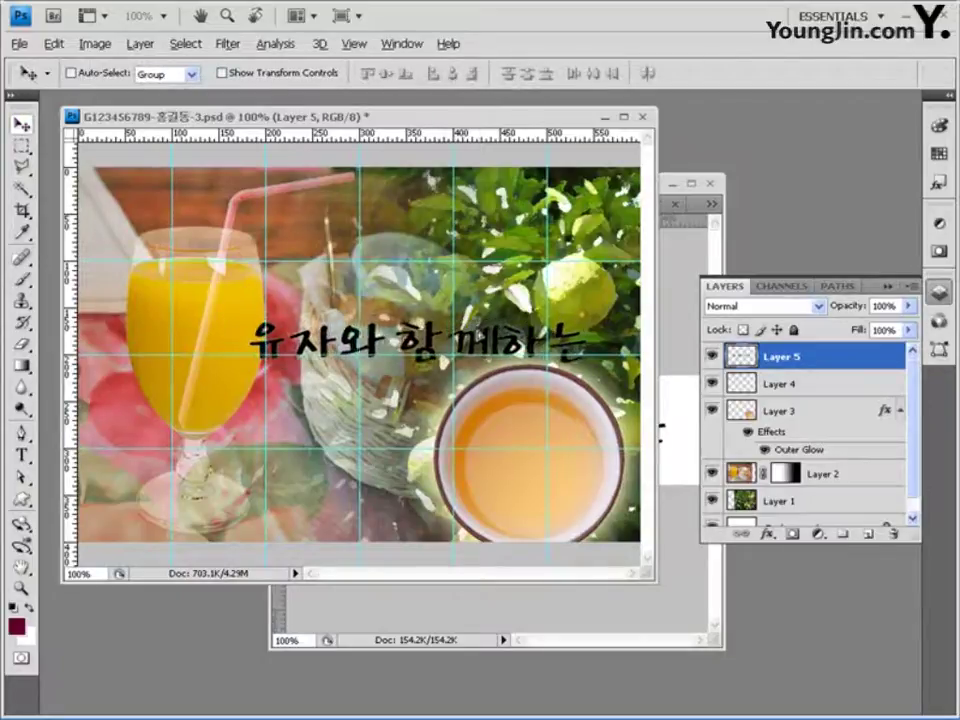
{"action": "key", "text": "Left"}
{"action": "key", "text": "Left"}
{"action": "key", "text": "Left"}
{"action": "key", "text": "Left"}
{"action": "key", "text": "Left"}
{"action": "key", "text": "Down"}
{"action": "key", "text": "Down"}
{"action": "key", "text": "Down"}
{"action": "key", "text": "Down"}
{"action": "key", "text": "Down"}
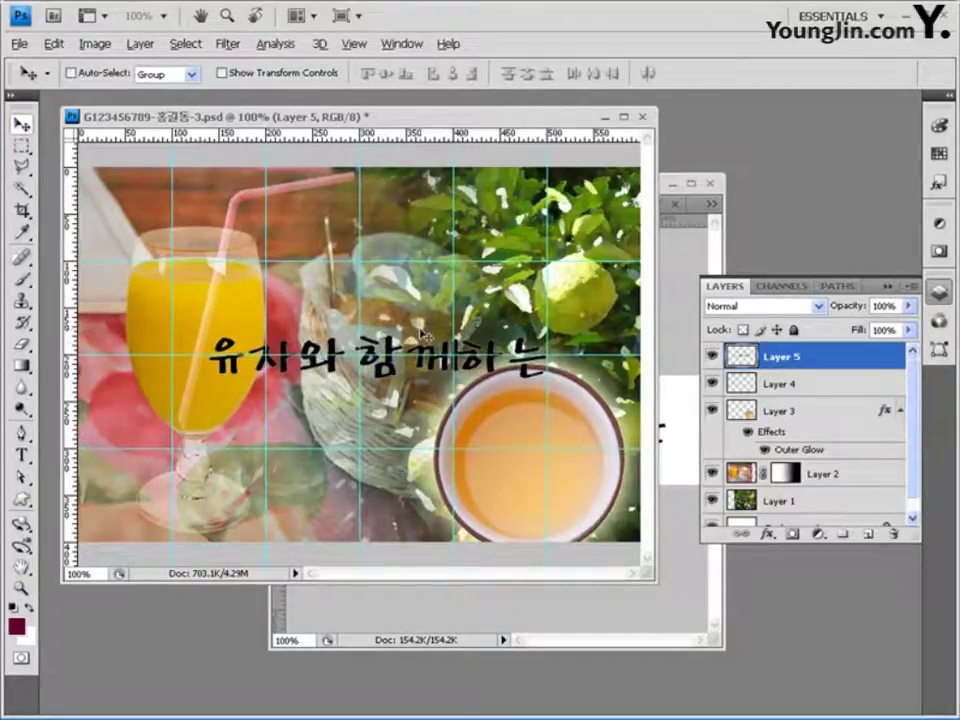
- Add an outside Stroke layer style in orange ff6600 to the 유자와 함께하는 lettering layer
{"action": "left_click", "coordinate": [767, 534]}
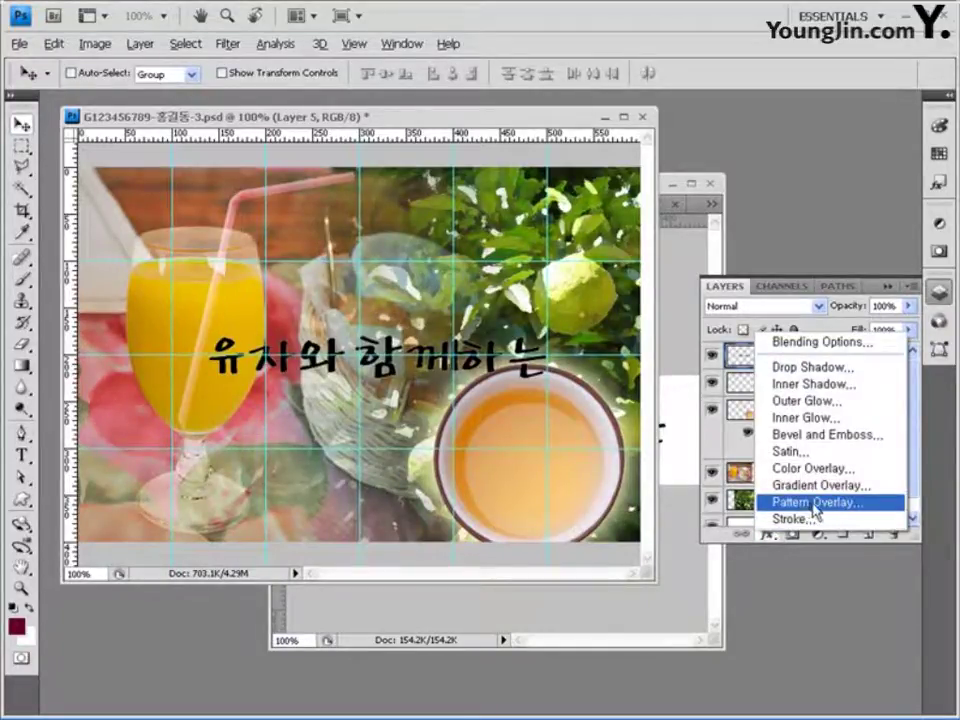
{"action": "left_click", "coordinate": [814, 520]}
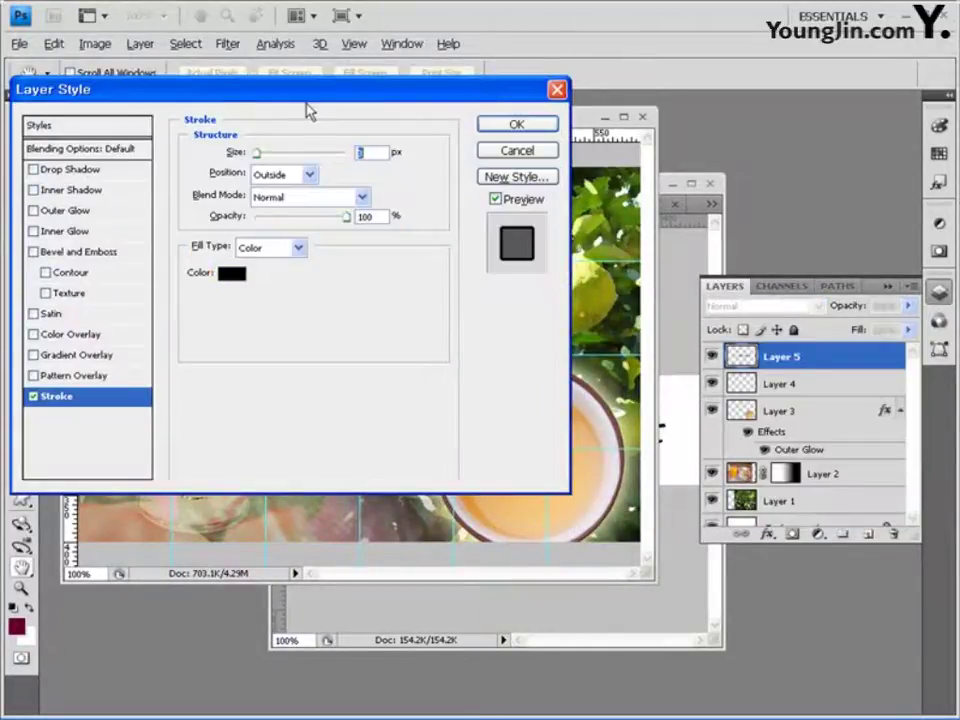
{"action": "mouse_move", "coordinate": [303, 99]}
{"action": "left_mouse_down"}
{"action": "mouse_move", "coordinate": [655, 306]}
{"action": "mouse_move", "coordinate": [638, 292]}
{"action": "mouse_move", "coordinate": [646, 300]}
{"action": "left_mouse_up"}
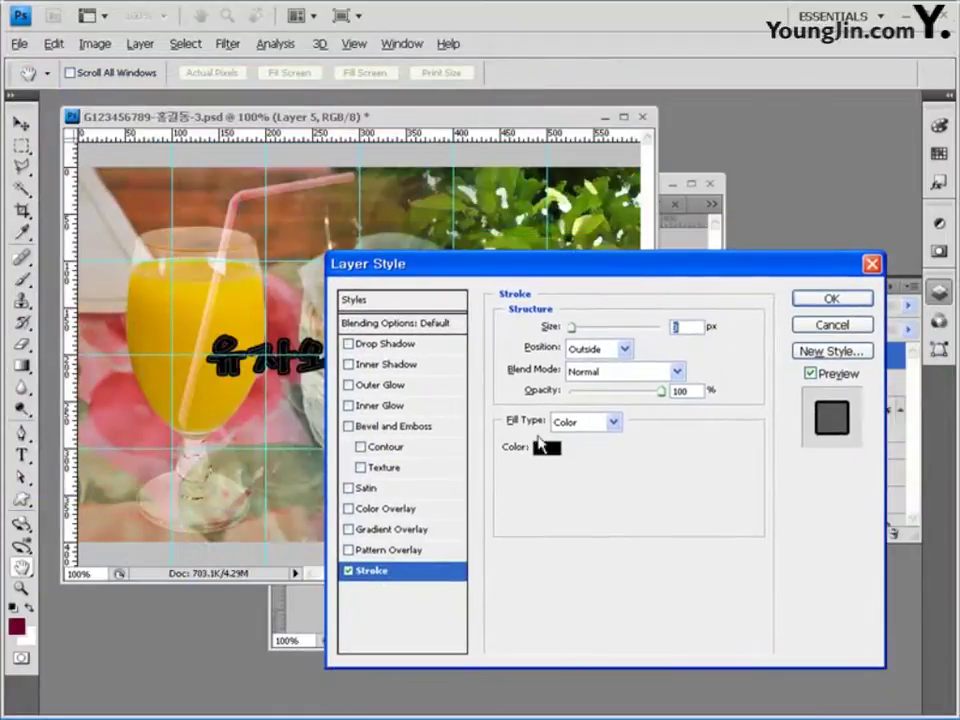
{"action": "left_click", "coordinate": [546, 446]}
{"action": "left_click", "coordinate": [725, 585]}
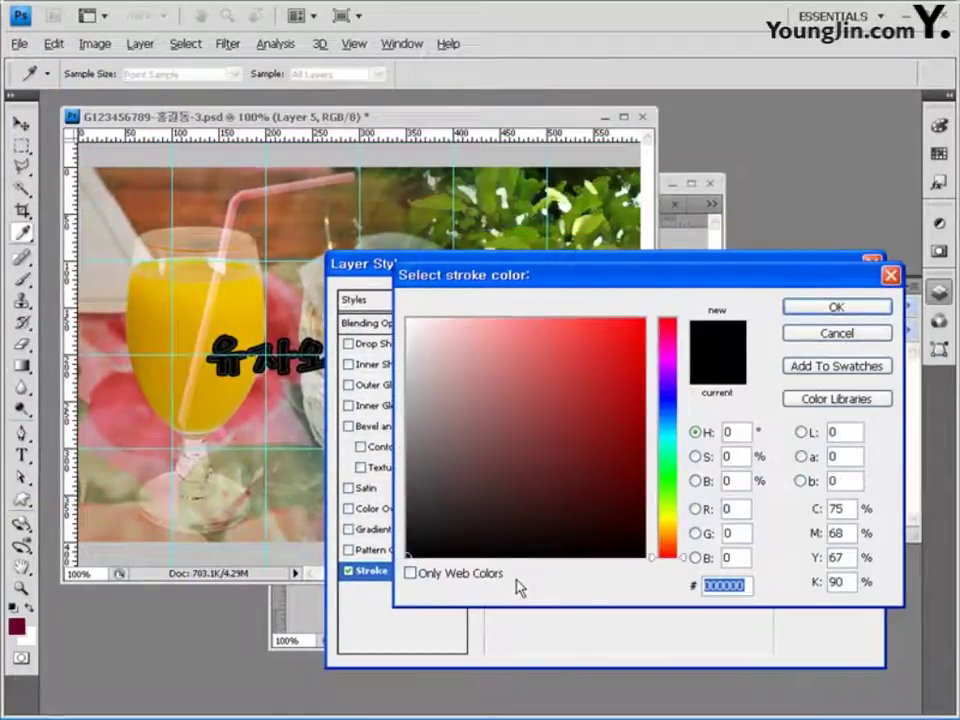
{"action": "key", "text": "BackSpace"}
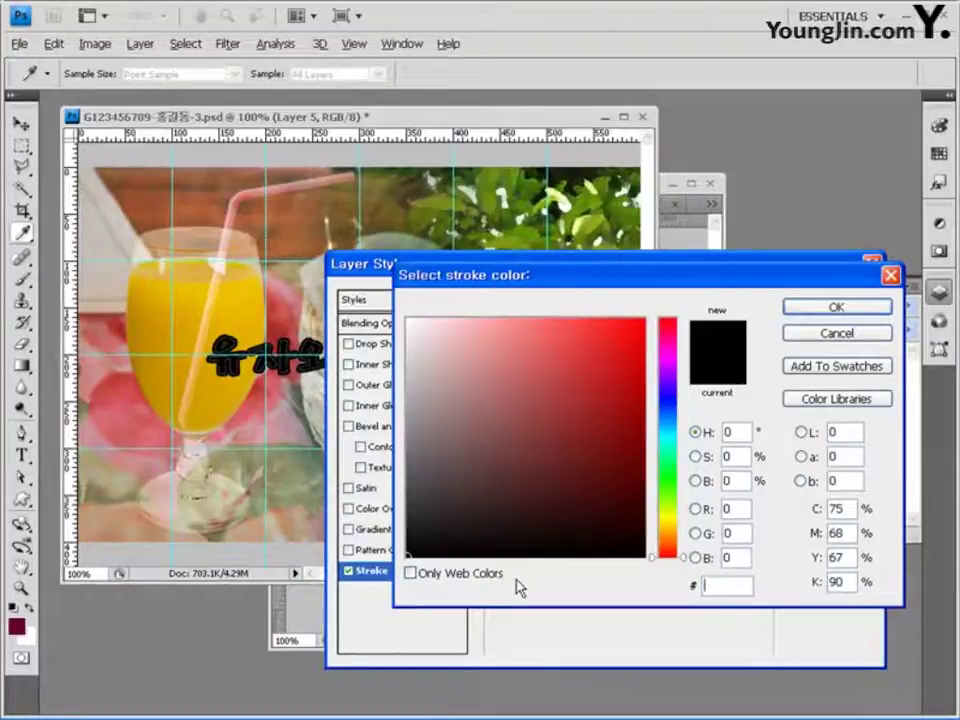
{"action": "type", "text": "ff6600"}
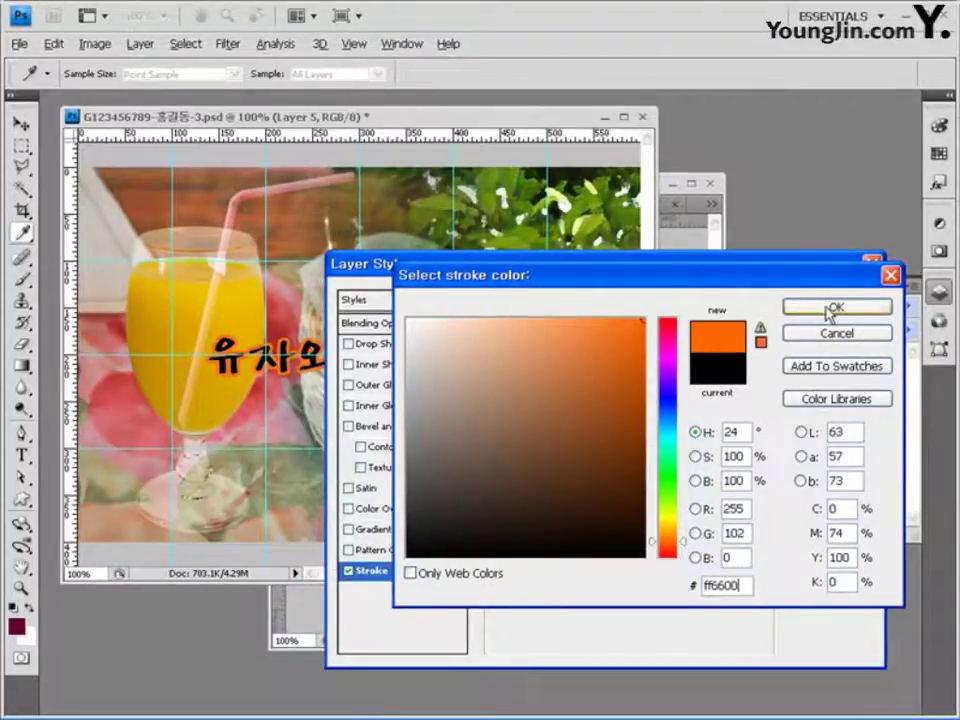
{"action": "left_click", "coordinate": [795, 306]}
{"action": "left_click", "coordinate": [828, 298]}
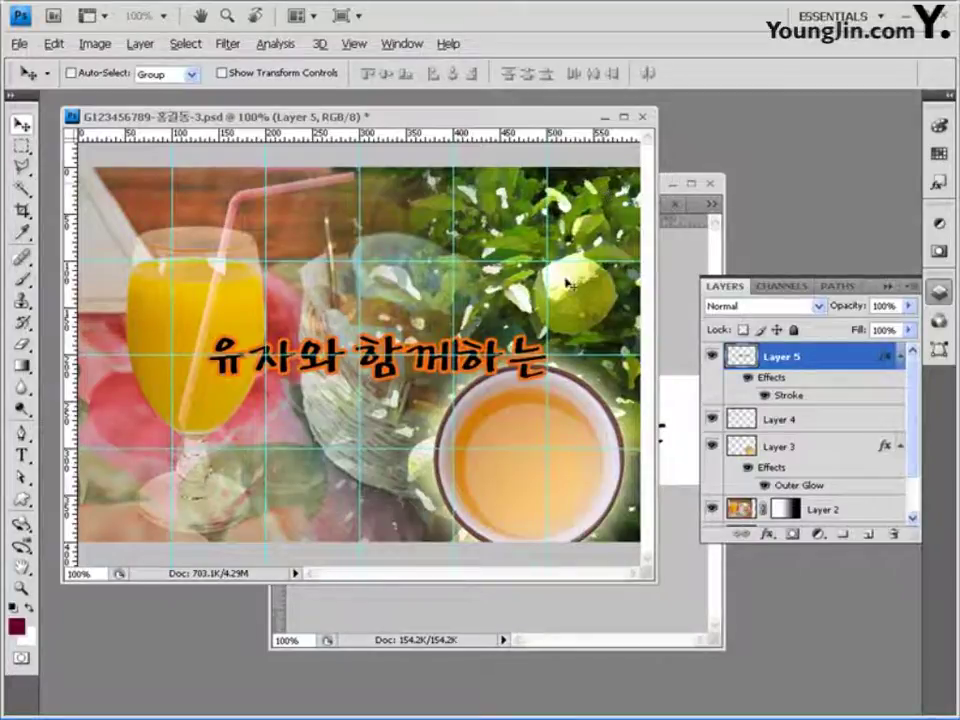
- Add the white 72 pt text 식음료전 and position it over the leaves in the composition's upper right area
{"action": "left_click", "coordinate": [21, 456]}
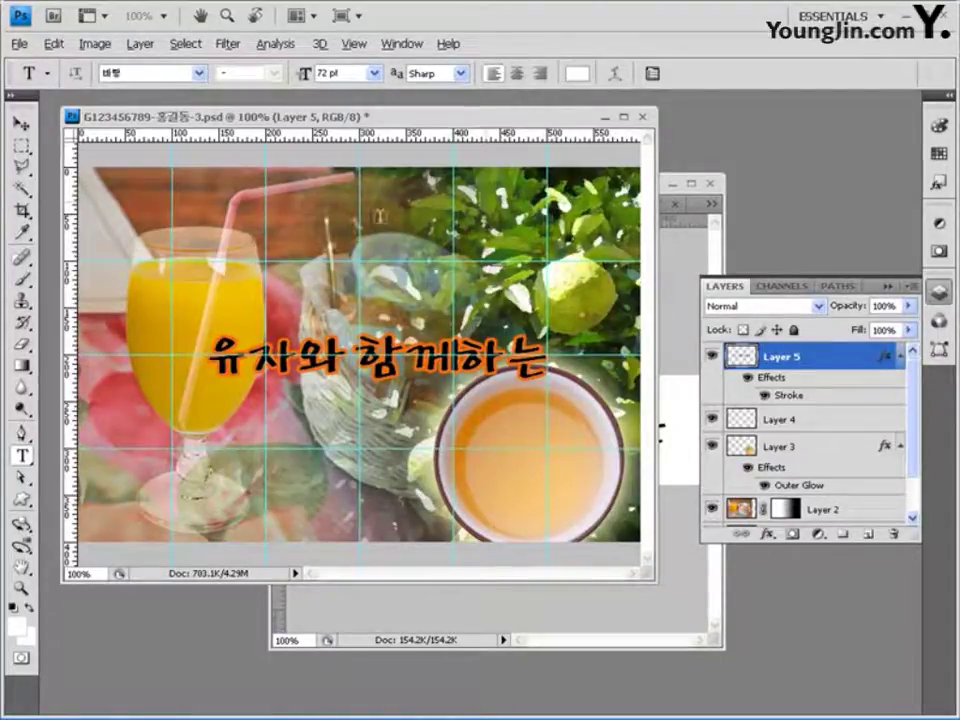
{"action": "left_click", "coordinate": [497, 233]}
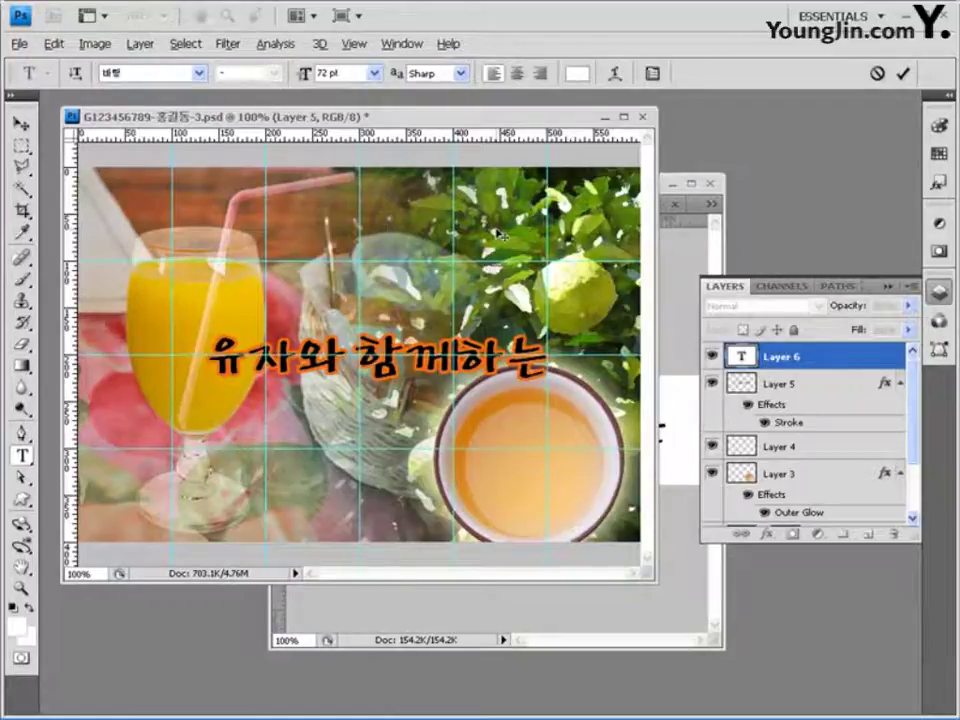
{"action": "type", "text": "식음료전"}
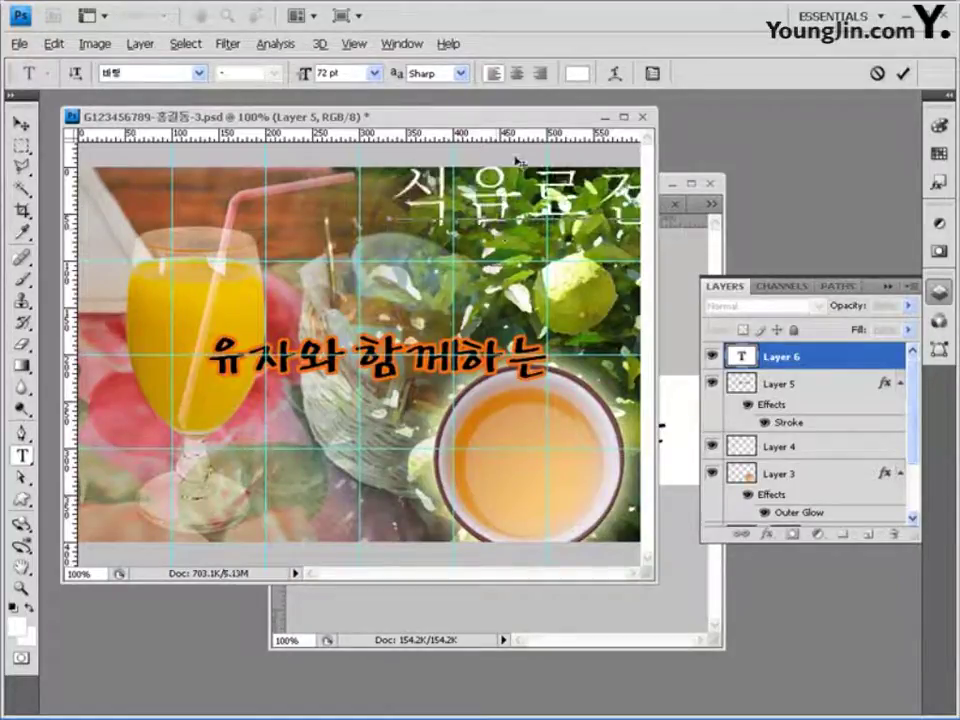
{"action": "left_click_drag", "start_coordinate": [494, 178], "coordinate": [476, 180]}
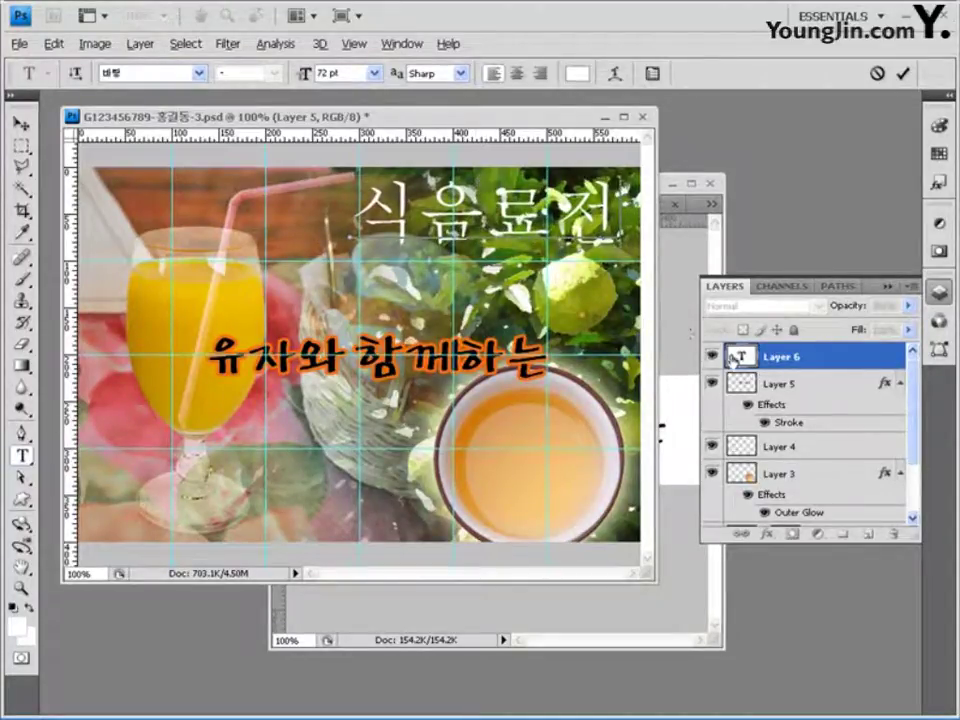
{"action": "left_click", "coordinate": [805, 357]}
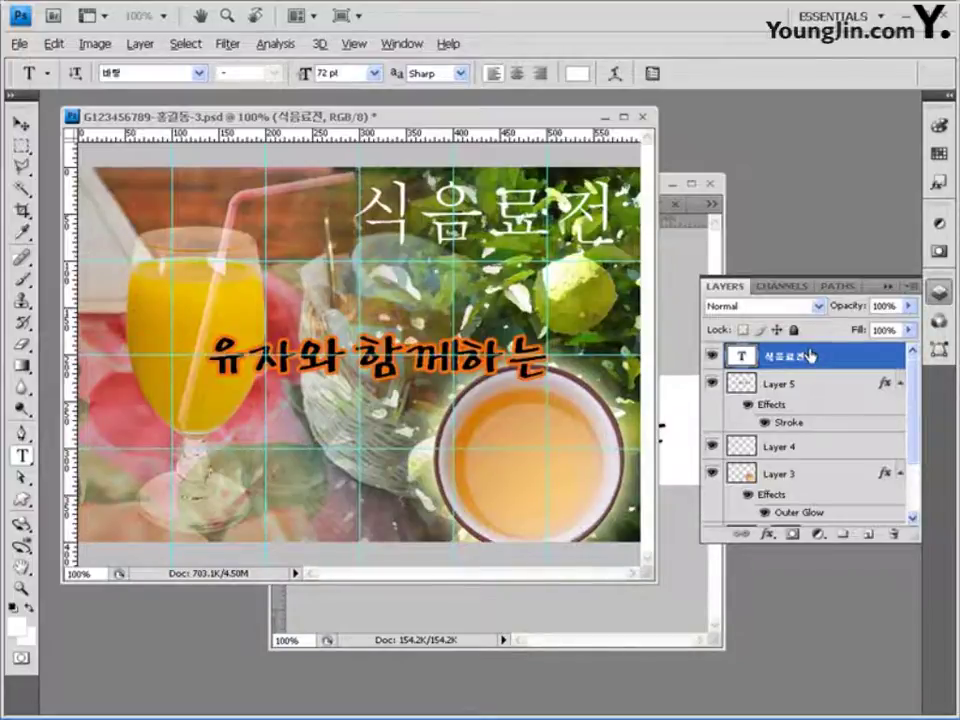
- Give the 식음료전 text layer a 2 px outside Stroke in white ffffff
{"action": "left_click", "coordinate": [768, 534]}
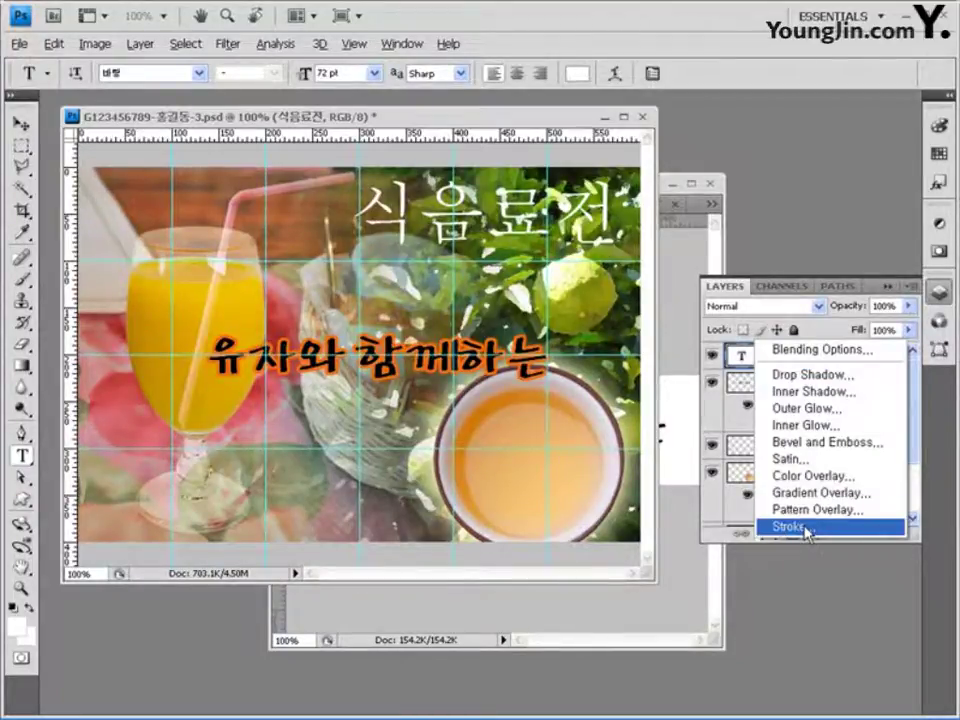
{"action": "left_click", "coordinate": [807, 530]}
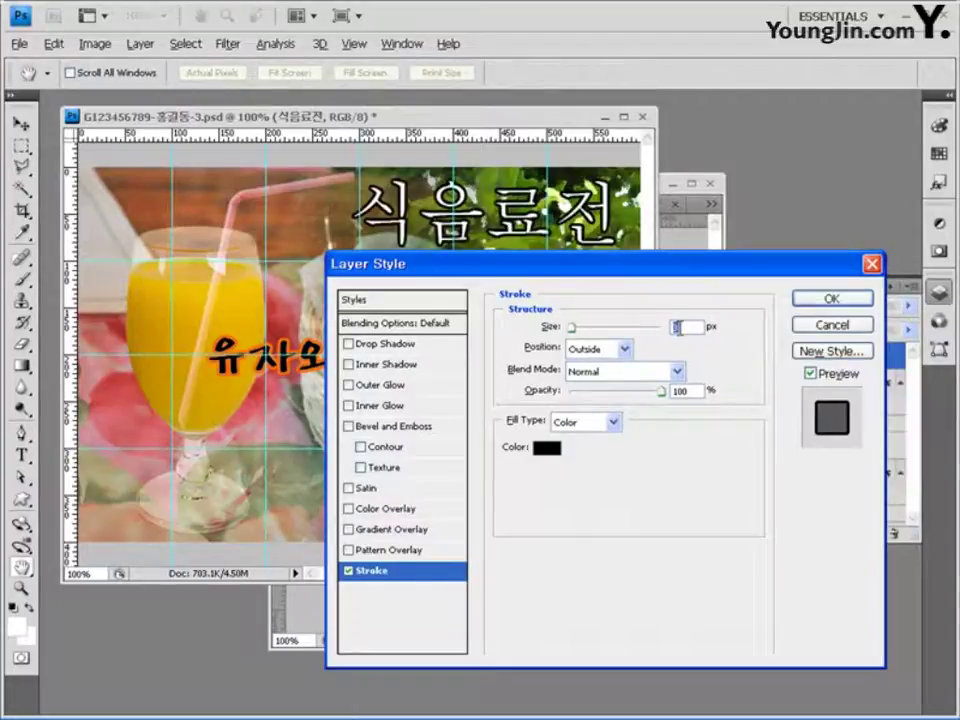
{"action": "type", "text": "2"}
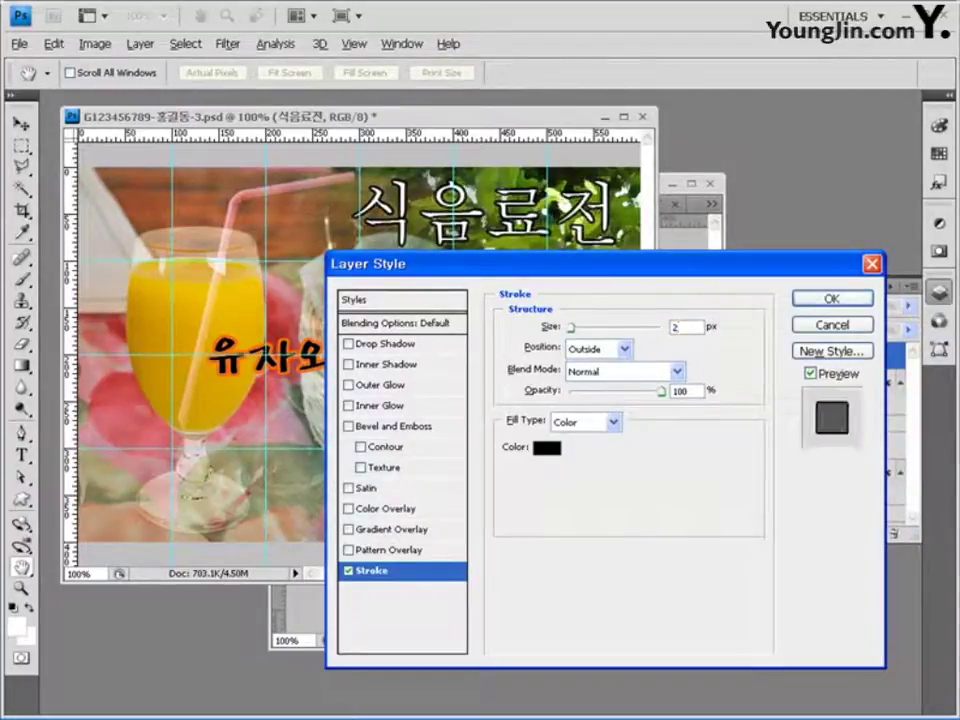
{"action": "left_click", "coordinate": [547, 447]}
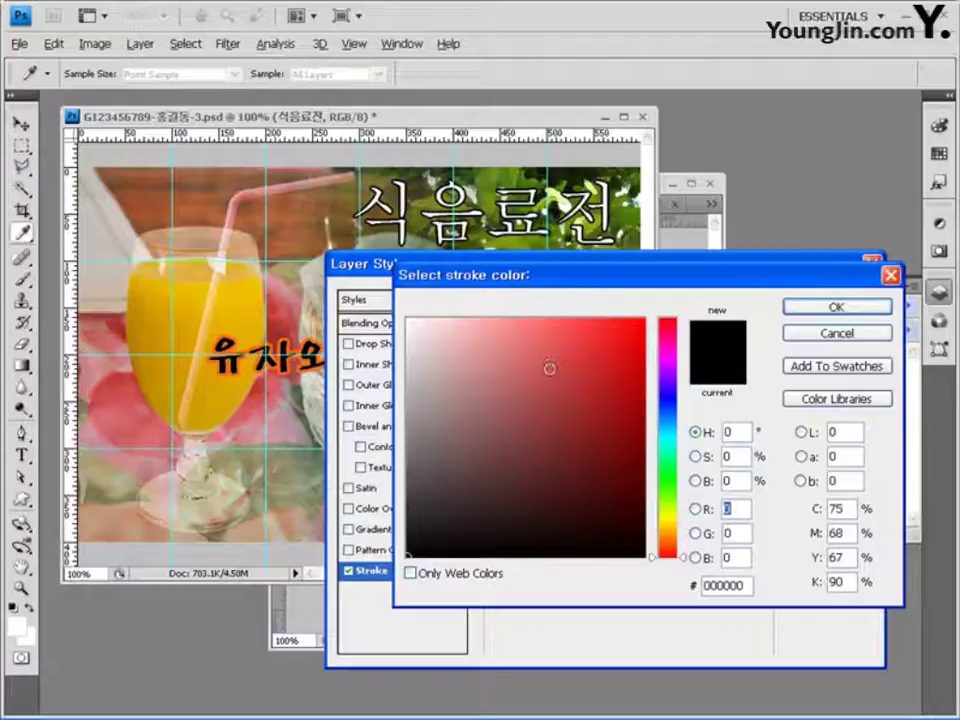
{"action": "left_click", "coordinate": [408, 320]}
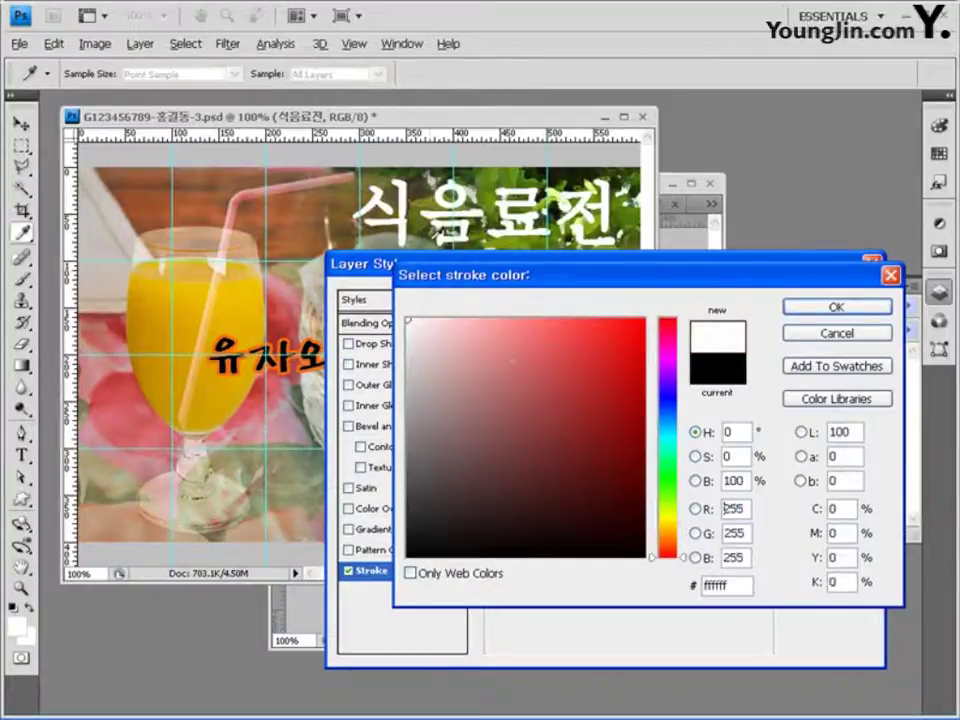
{"action": "left_click", "coordinate": [844, 311]}
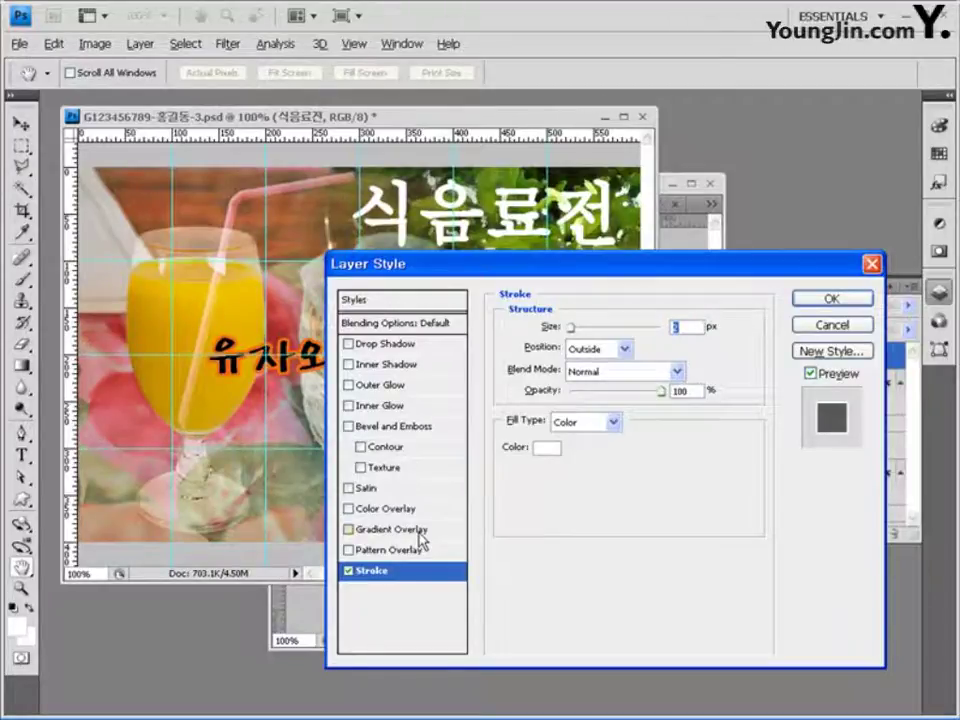
- Add a Gradient Overlay to the 식음료전 text and set the gradient's starting color stop to blue 0000ff
{"action": "left_click", "coordinate": [421, 540]}
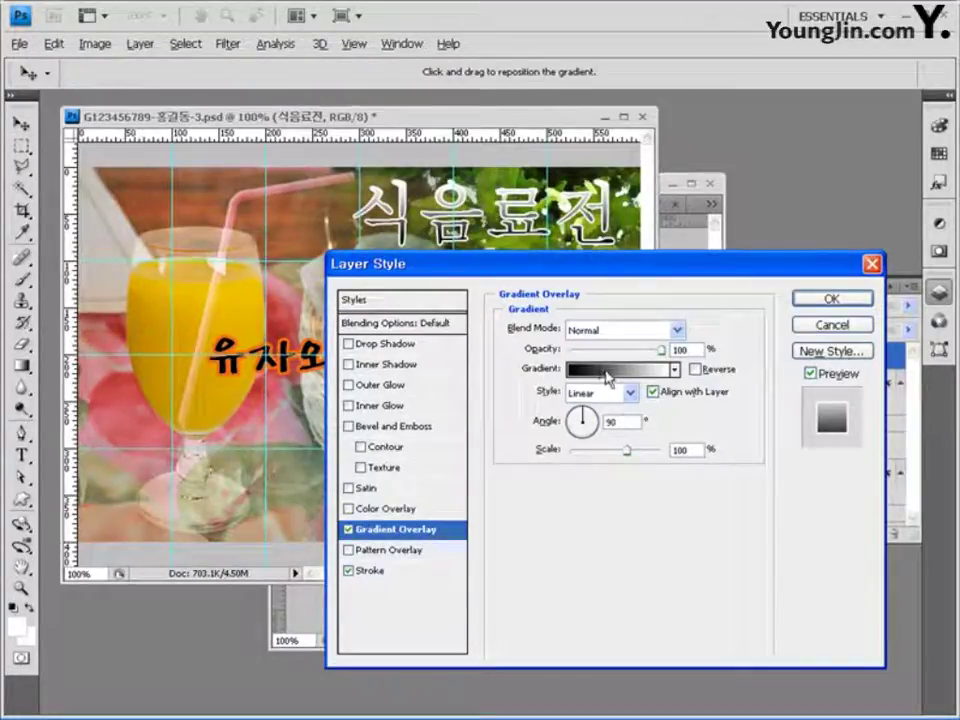
{"action": "left_click", "coordinate": [607, 374]}
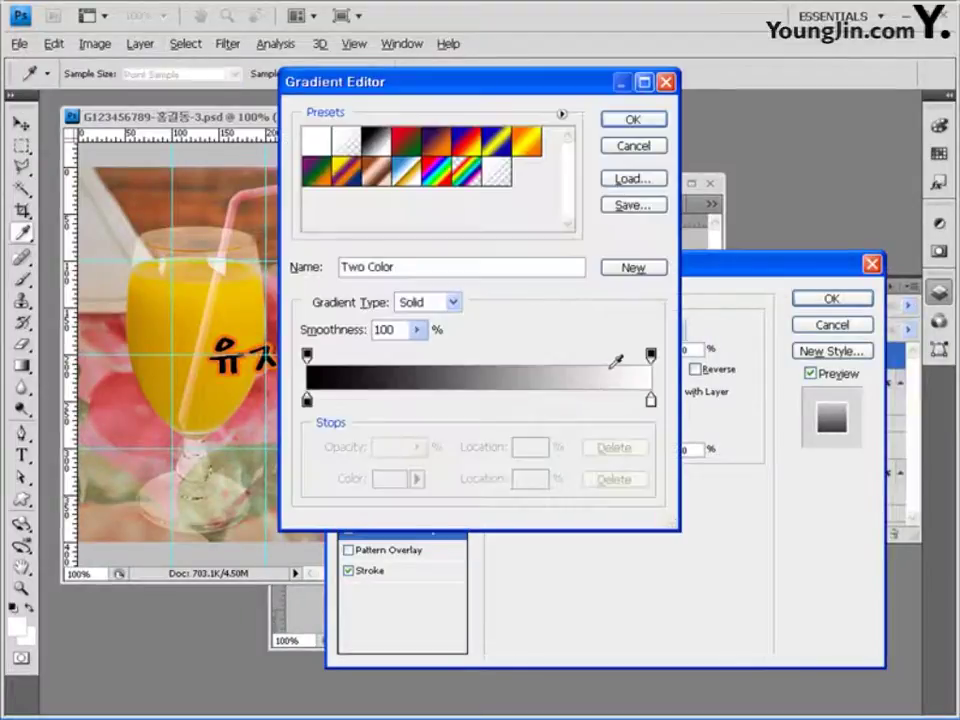
{"action": "left_click", "coordinate": [307, 400]}
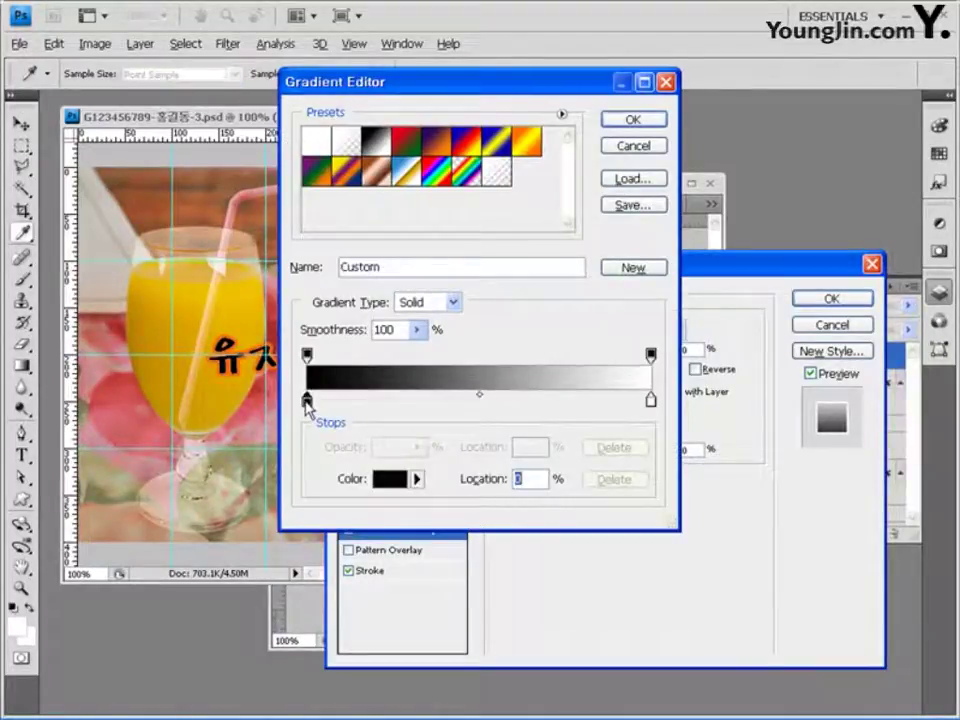
{"action": "double_click", "coordinate": [307, 400]}
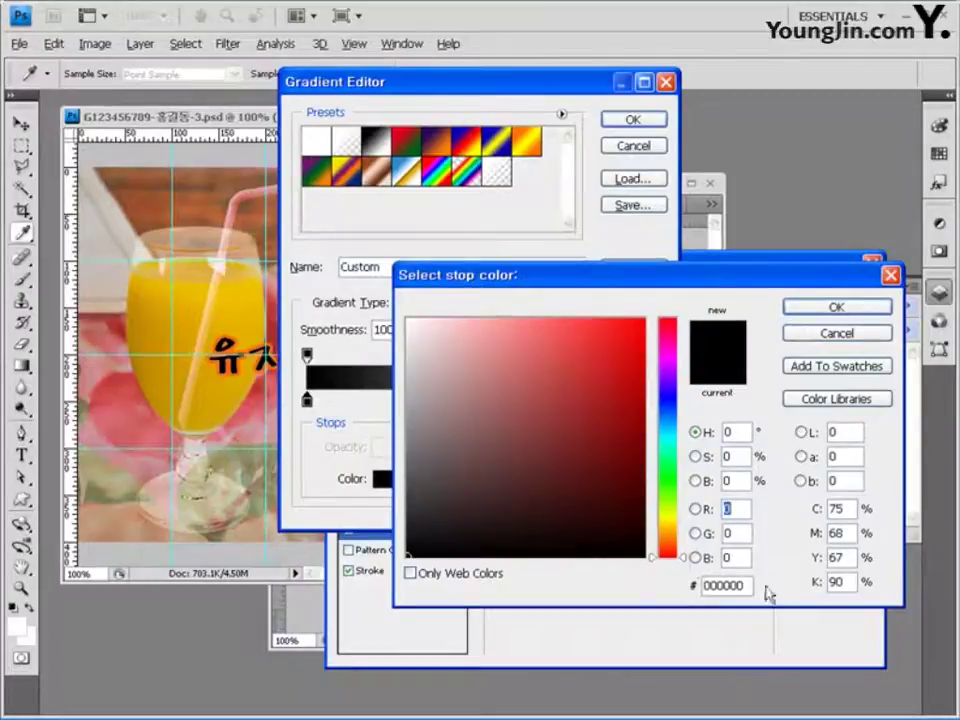
{"action": "left_click", "coordinate": [730, 585]}
{"action": "type", "text": "000"}
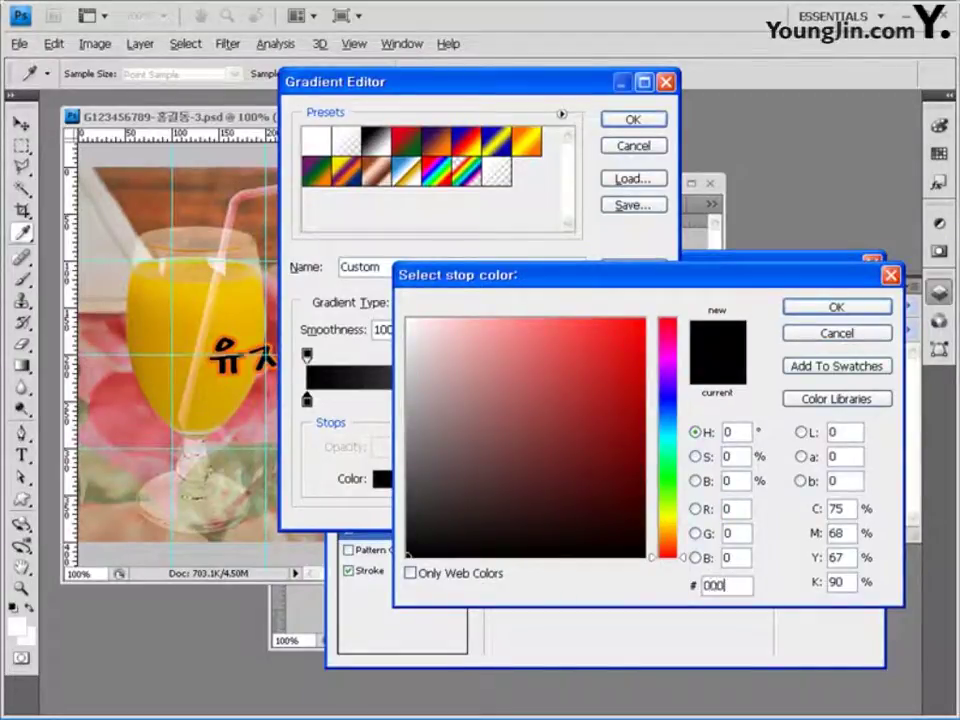
{"action": "type", "text": "0ff"}
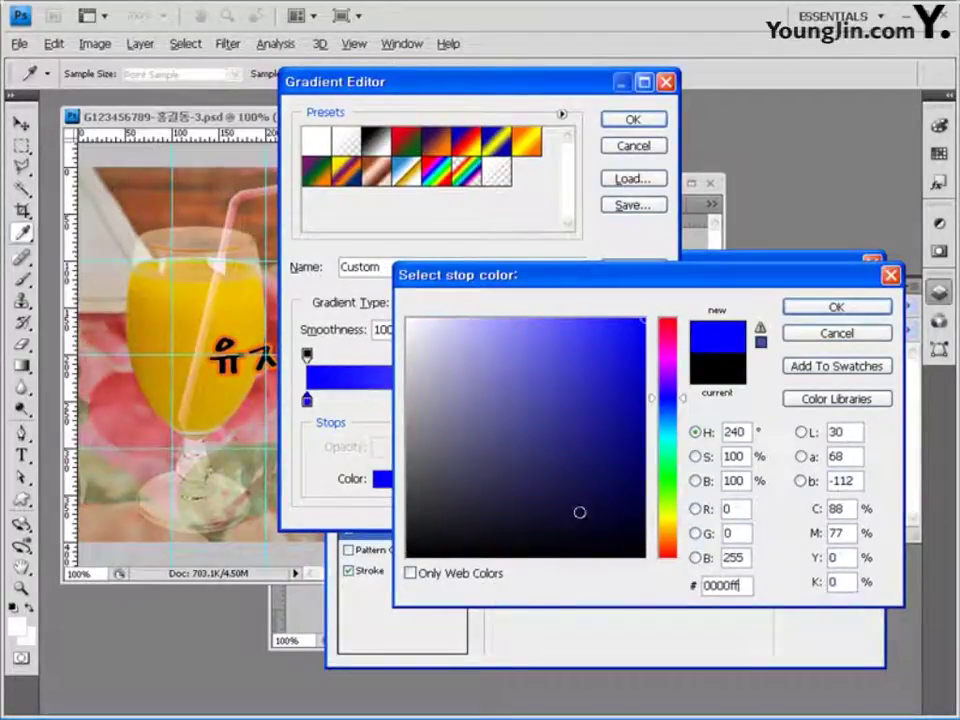
{"action": "left_click", "coordinate": [852, 310]}
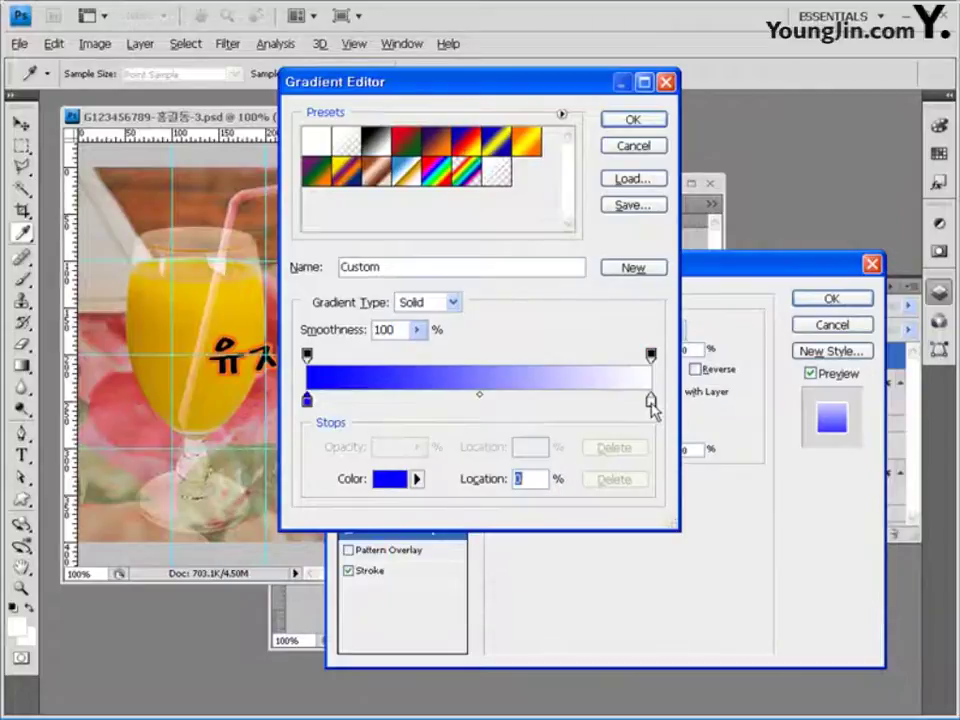
- Set the Gradient Overlay's ending color stop to red ff0000 and apply the layer style to the 식음료전 text
{"action": "left_click", "coordinate": [651, 400]}
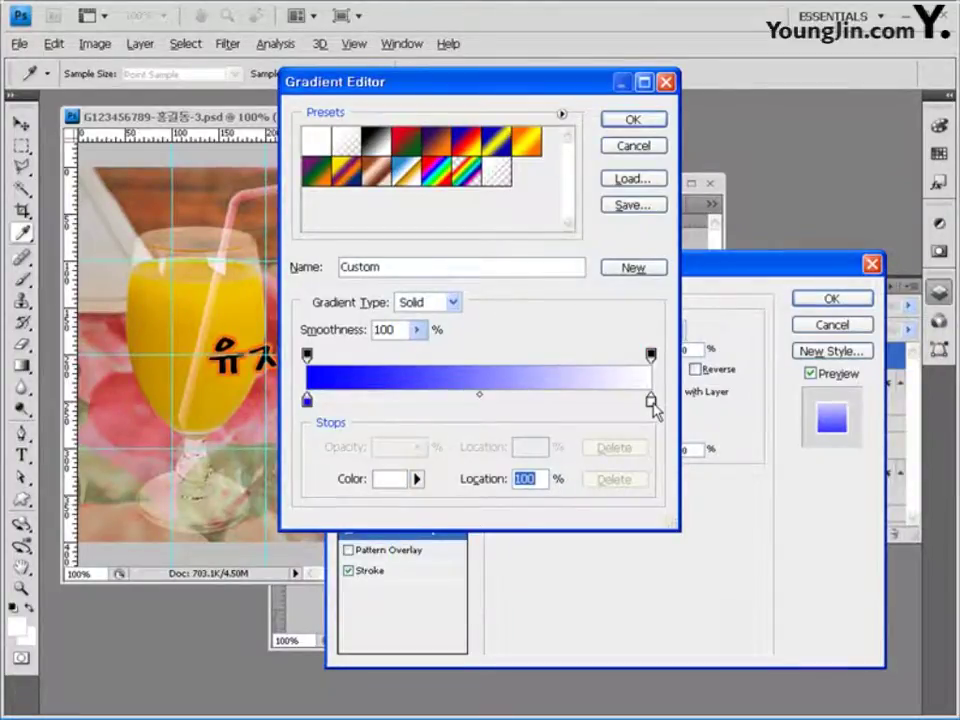
{"action": "double_click", "coordinate": [651, 400]}
{"action": "type", "text": "f"}
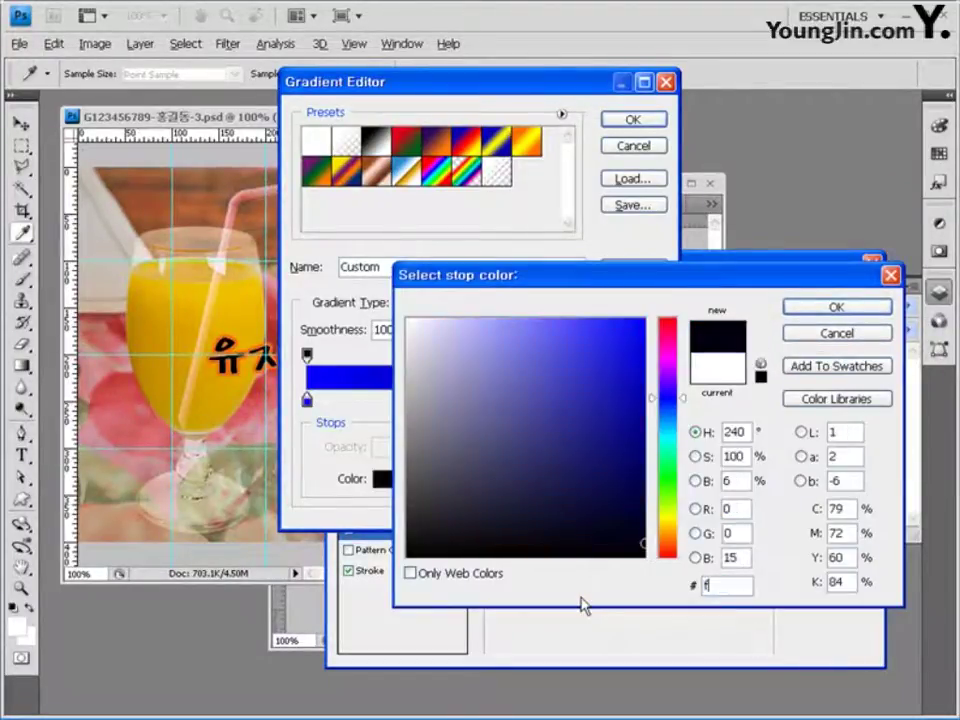
{"action": "type", "text": "f0000"}
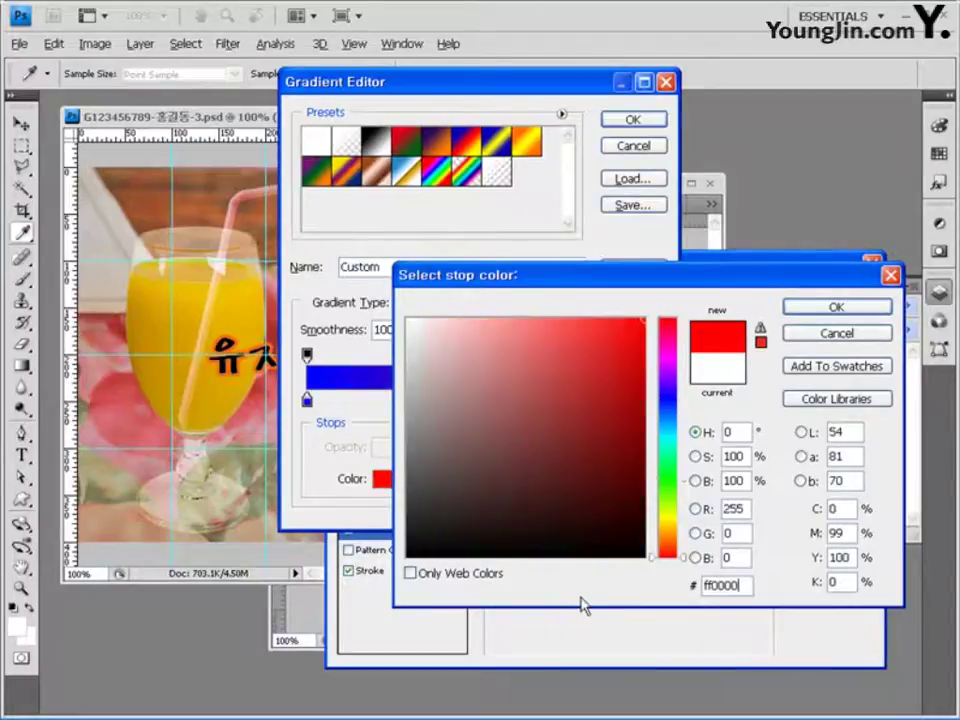
{"action": "left_click", "coordinate": [850, 307]}
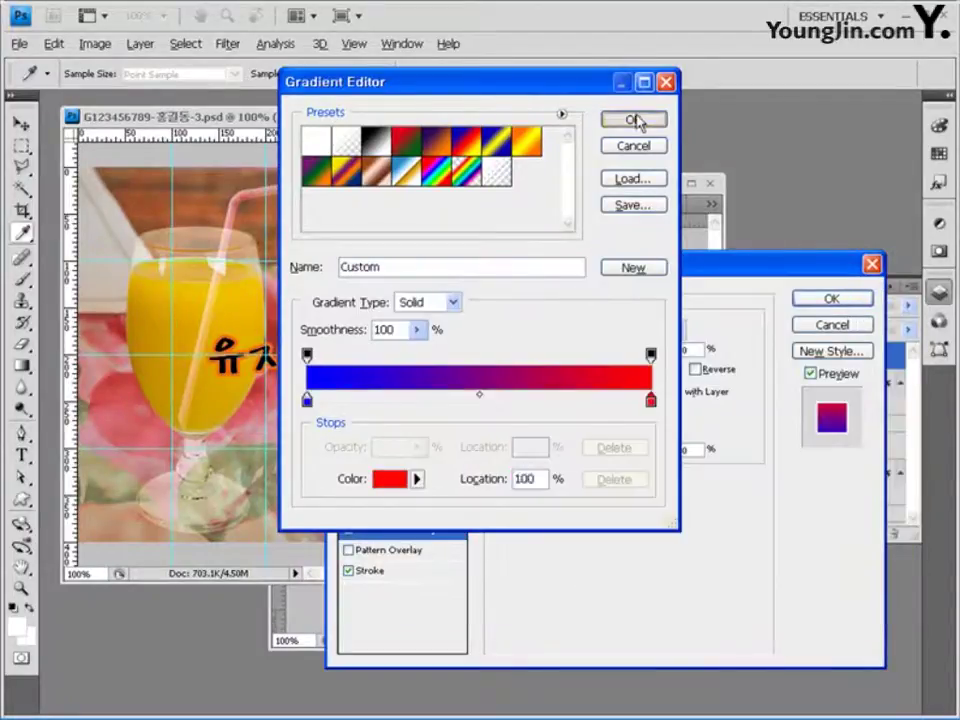
{"action": "left_click", "coordinate": [640, 119]}
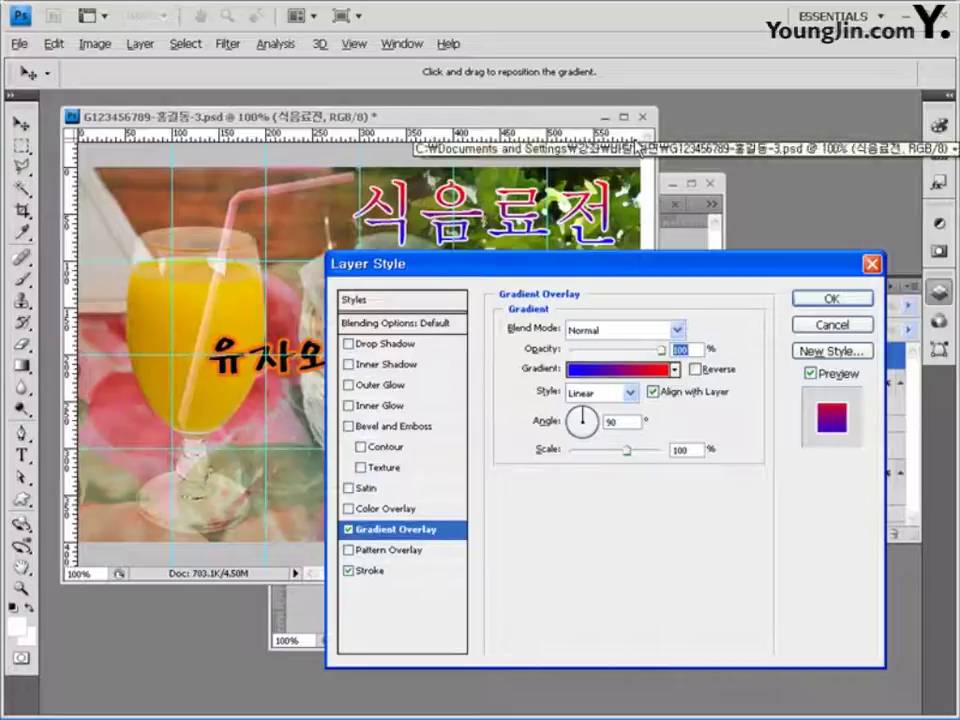
{"action": "left_click", "coordinate": [840, 302]}
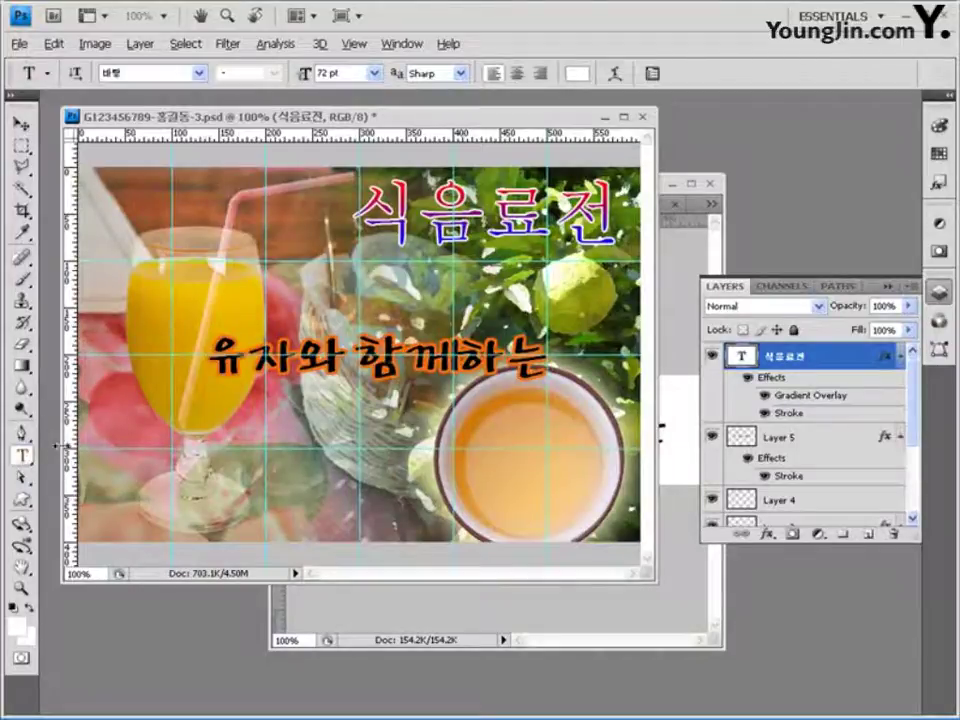
{"action": "left_click", "coordinate": [213, 316]}
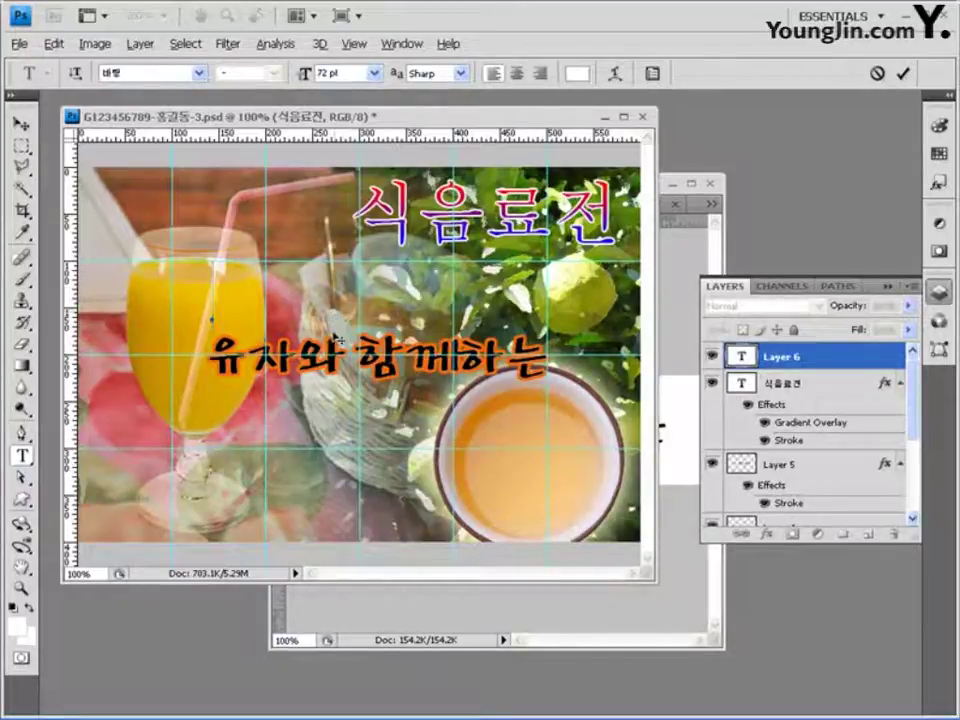
{"action": "key", "text": "Escape"}
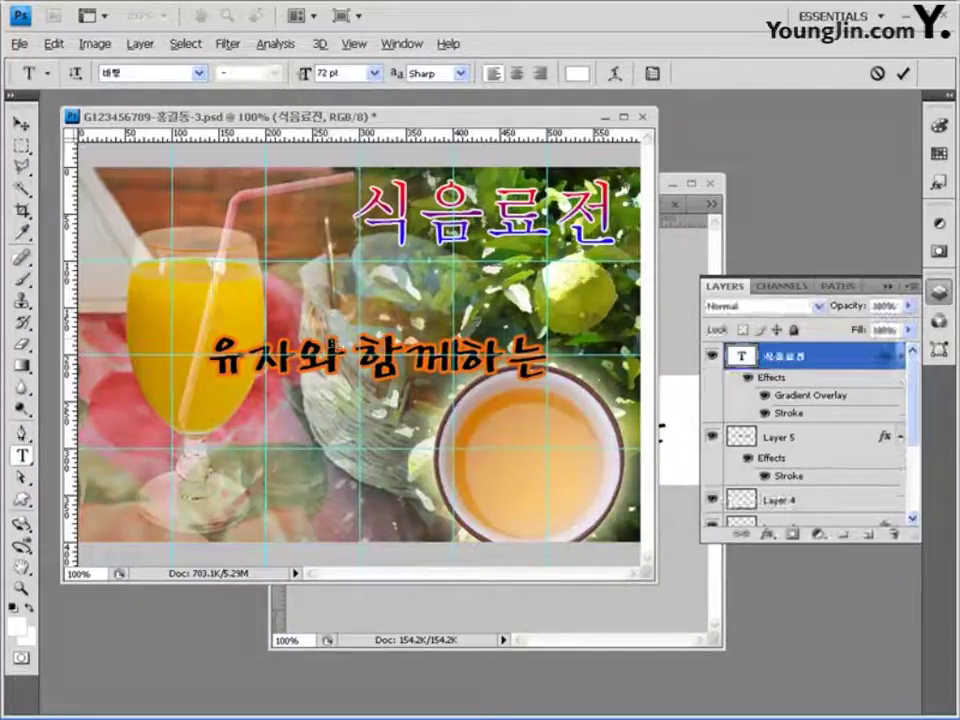
{"action": "left_click", "coordinate": [376, 74]}
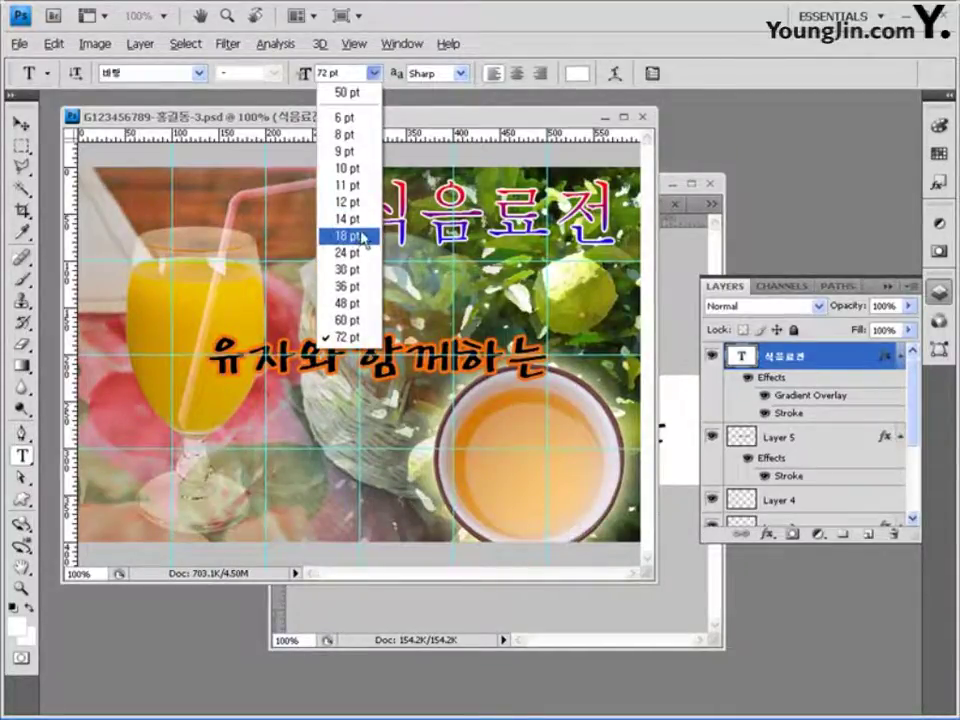
{"action": "left_click", "coordinate": [357, 256]}
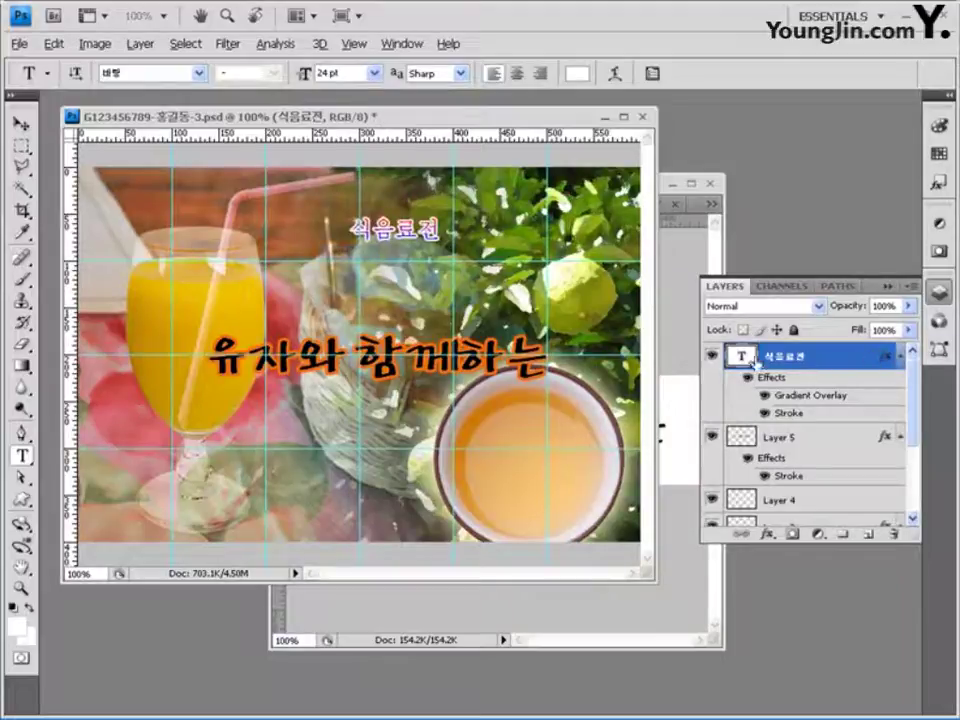
{"action": "left_click", "coordinate": [374, 74]}
{"action": "left_click", "coordinate": [354, 336]}
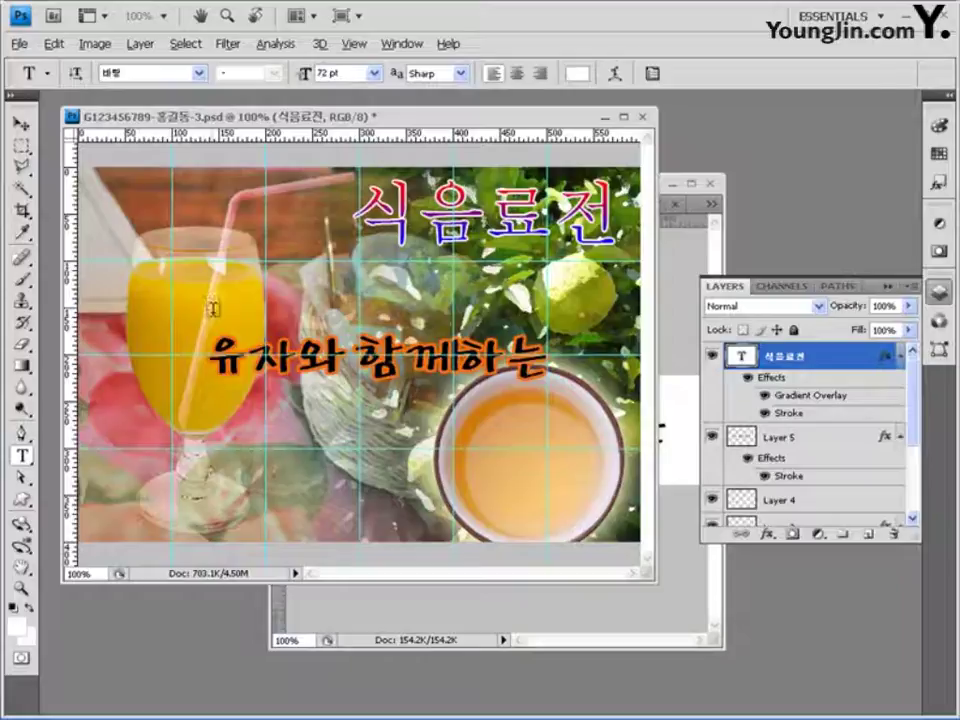
- Add the 20 pt text 천연과즙 100% in black 000000 above the 유자와 lettering, starting over the juice glass
{"action": "left_click", "coordinate": [212, 307]}
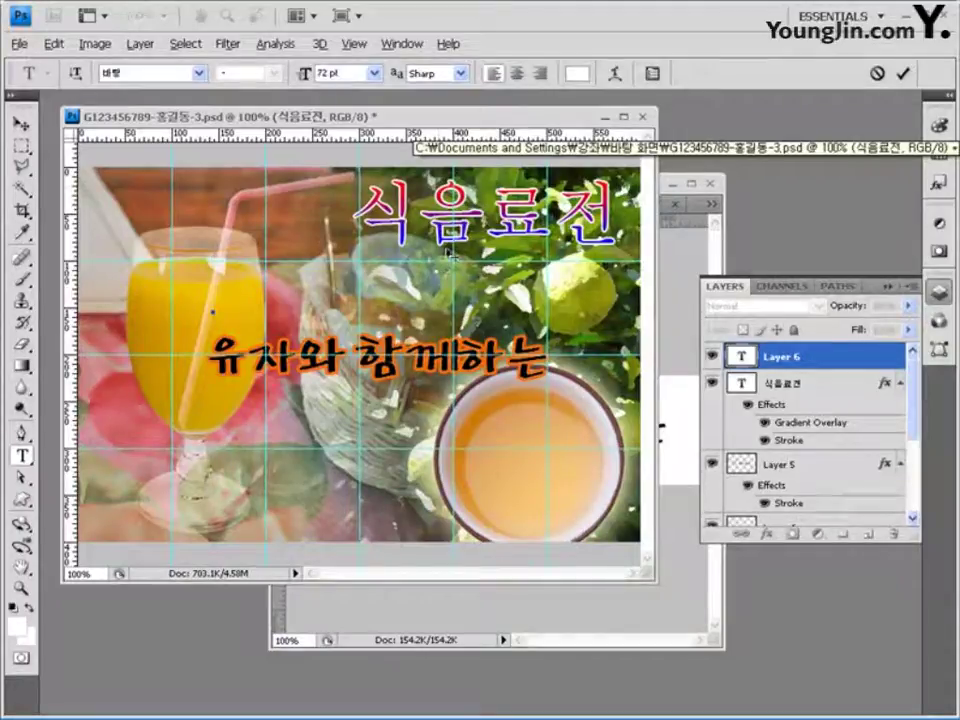
{"action": "left_click", "coordinate": [576, 74]}
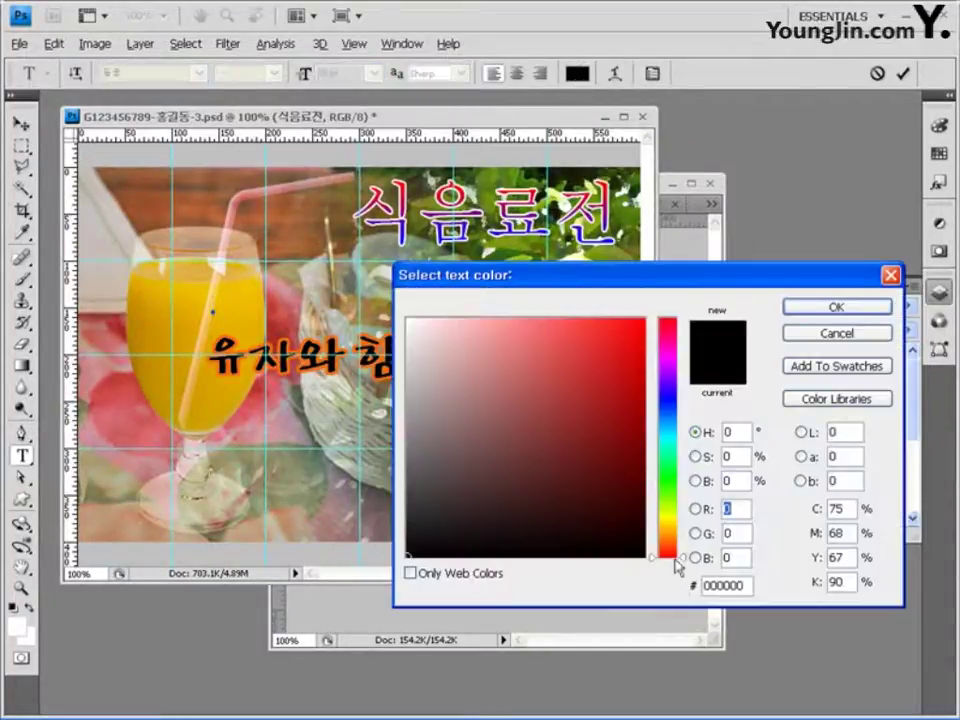
{"action": "left_click", "coordinate": [856, 336]}
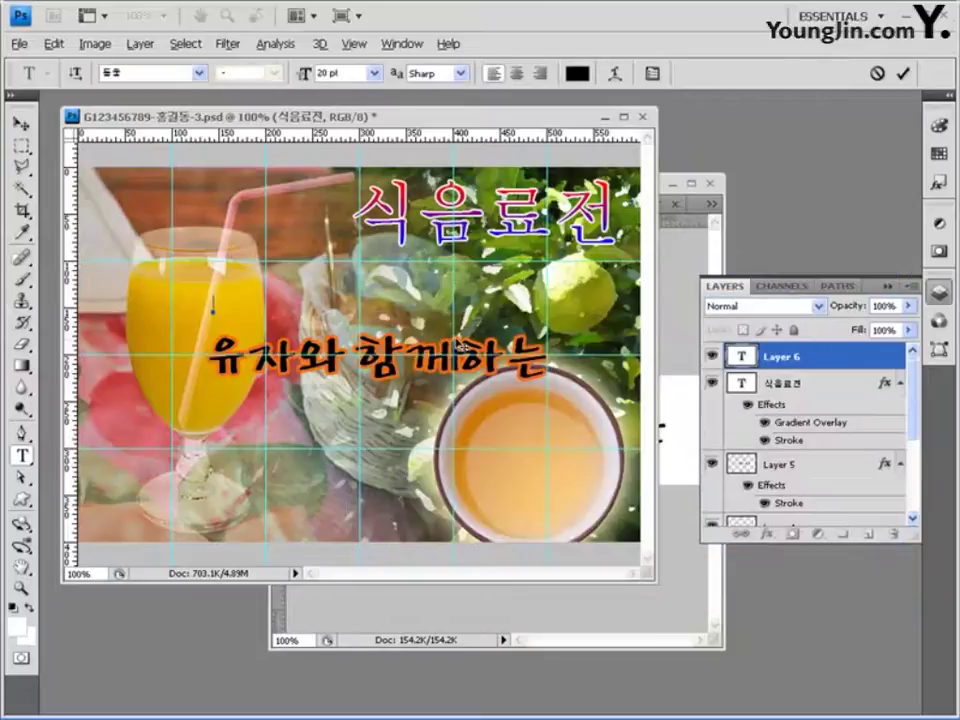
{"action": "type", "text": "처여고즈"}
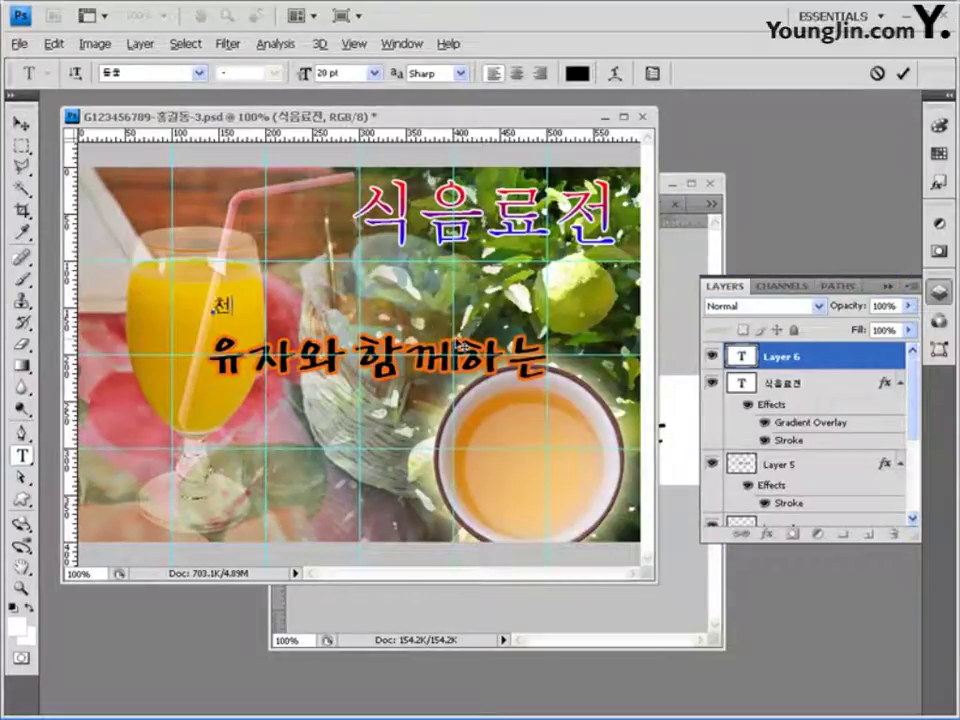
{"action": "type", "text": "ㅁ"}
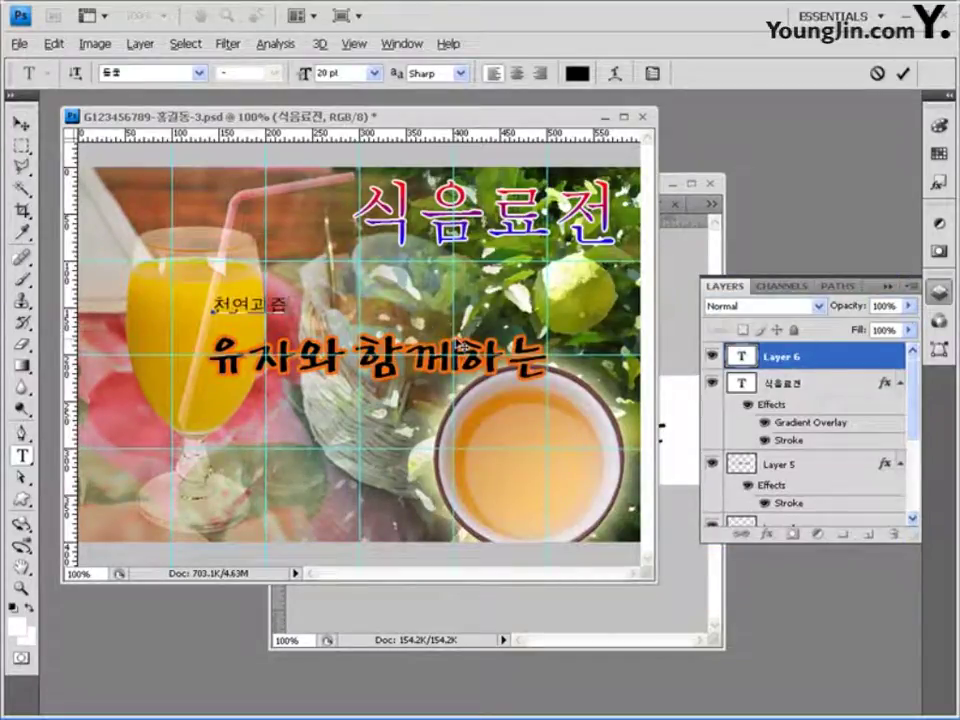
{"action": "type", "text": " 1"}
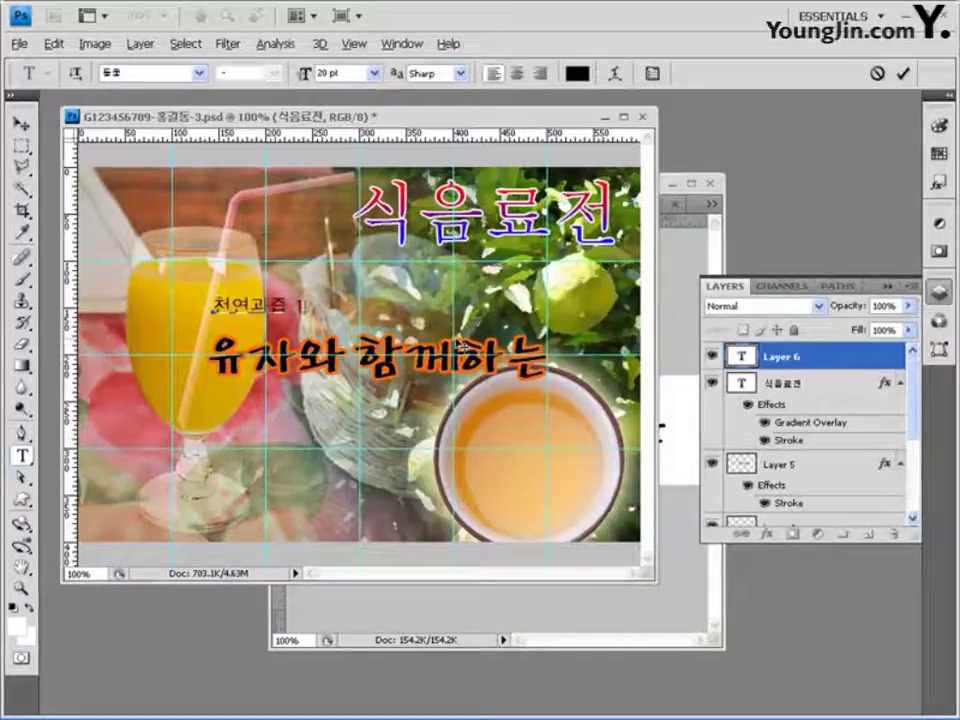
{"action": "type", "text": "00"}
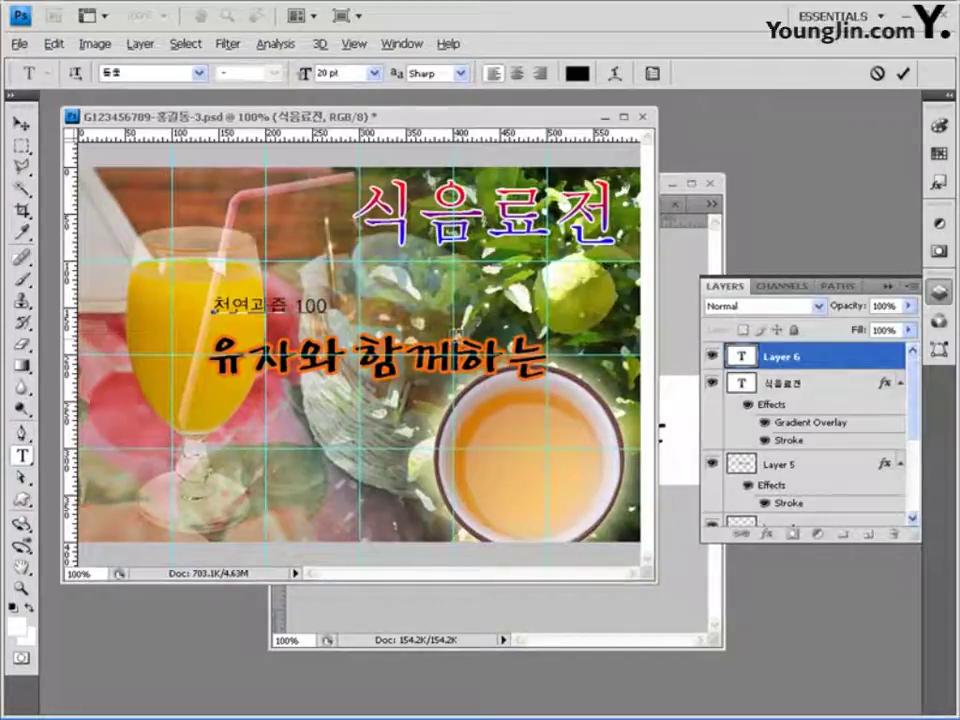
{"action": "type", "text": "%"}
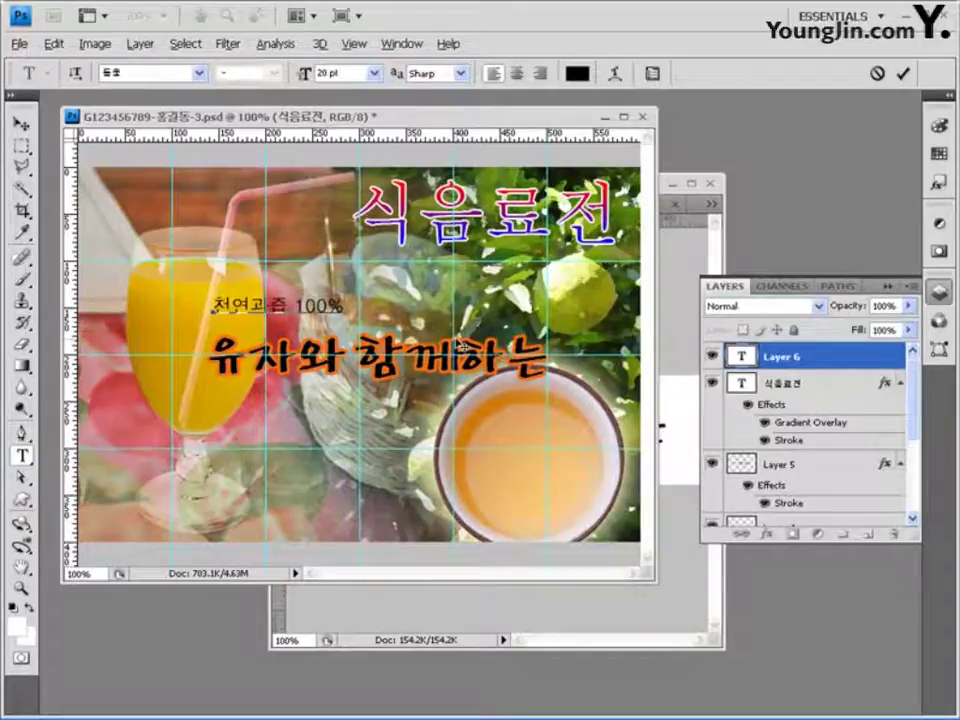
{"action": "key", "text": "ctrl+Return"}
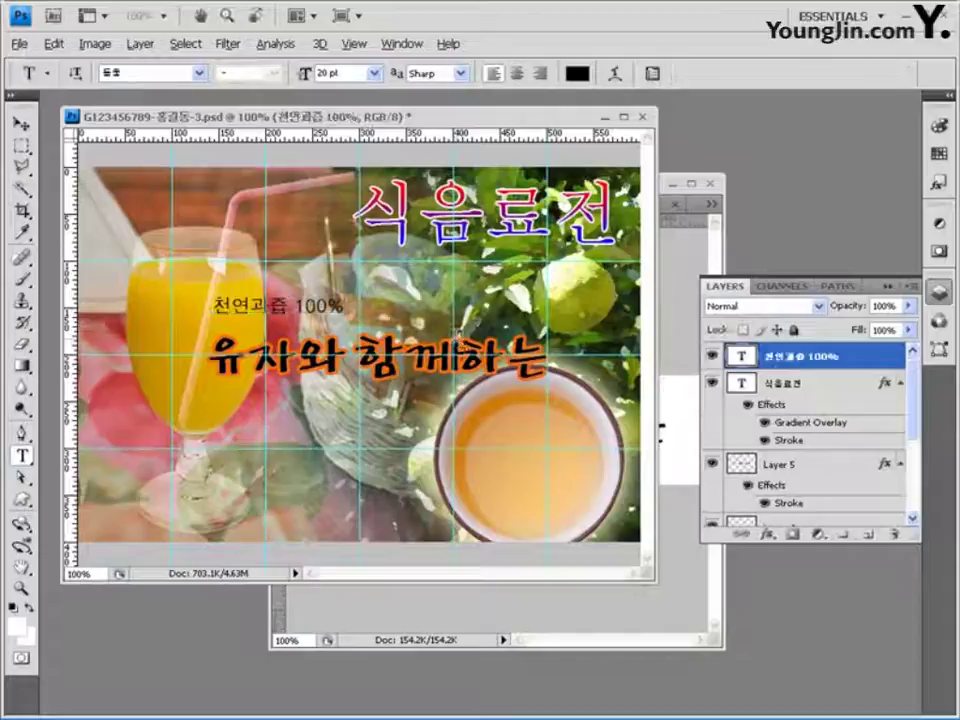
- Warp the 천연과즙 100% text with the horizontal Arc style and a bend of +30%
{"action": "left_click", "coordinate": [617, 78]}
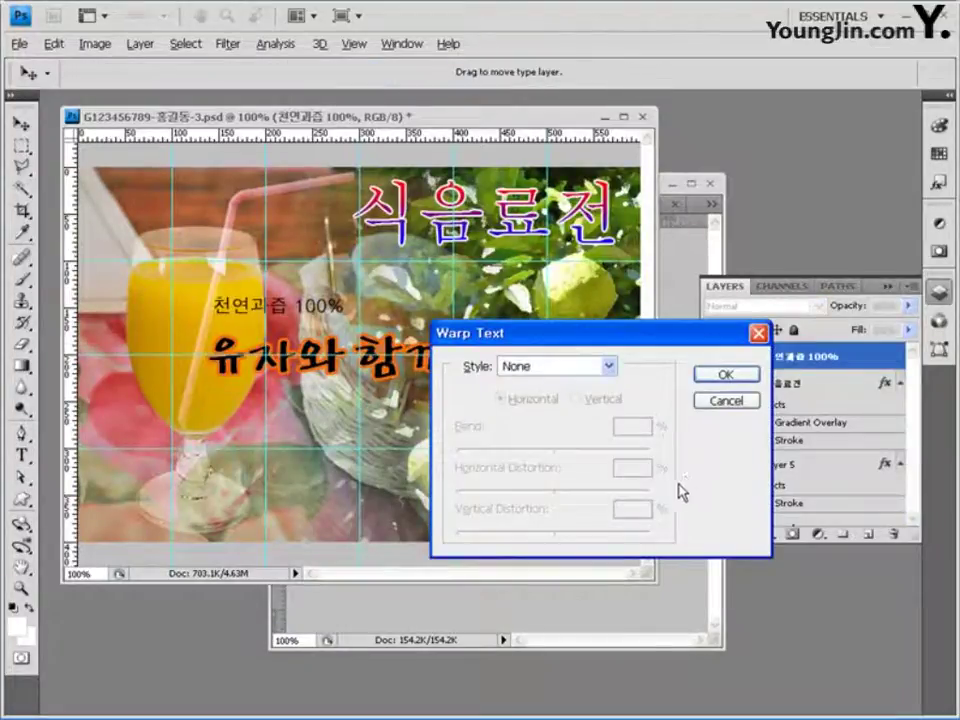
{"action": "left_click", "coordinate": [560, 368]}
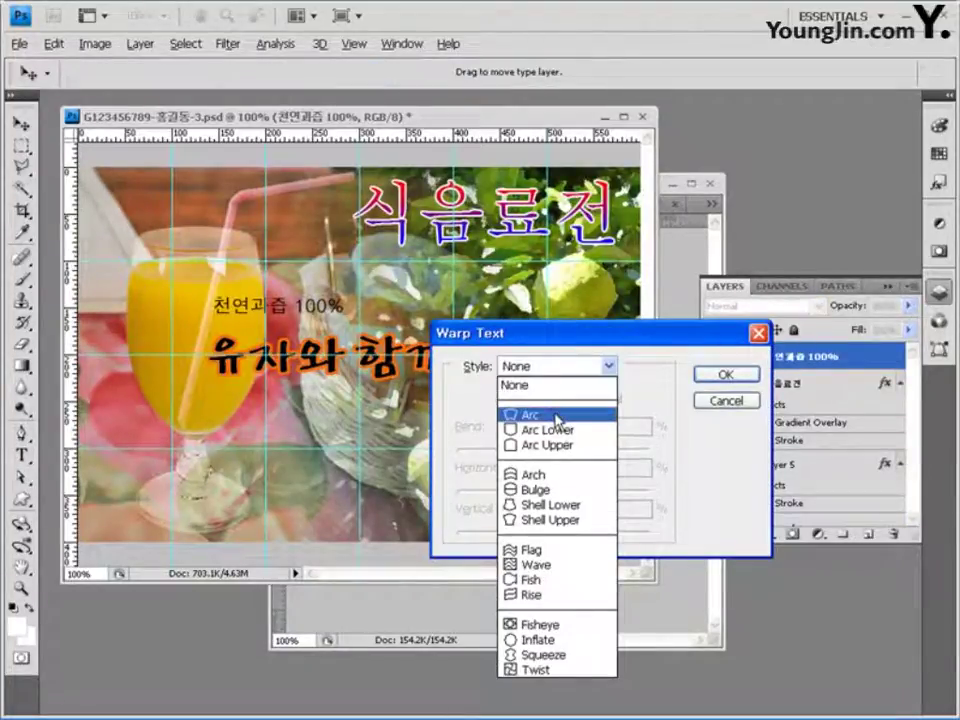
{"action": "left_click", "coordinate": [556, 419]}
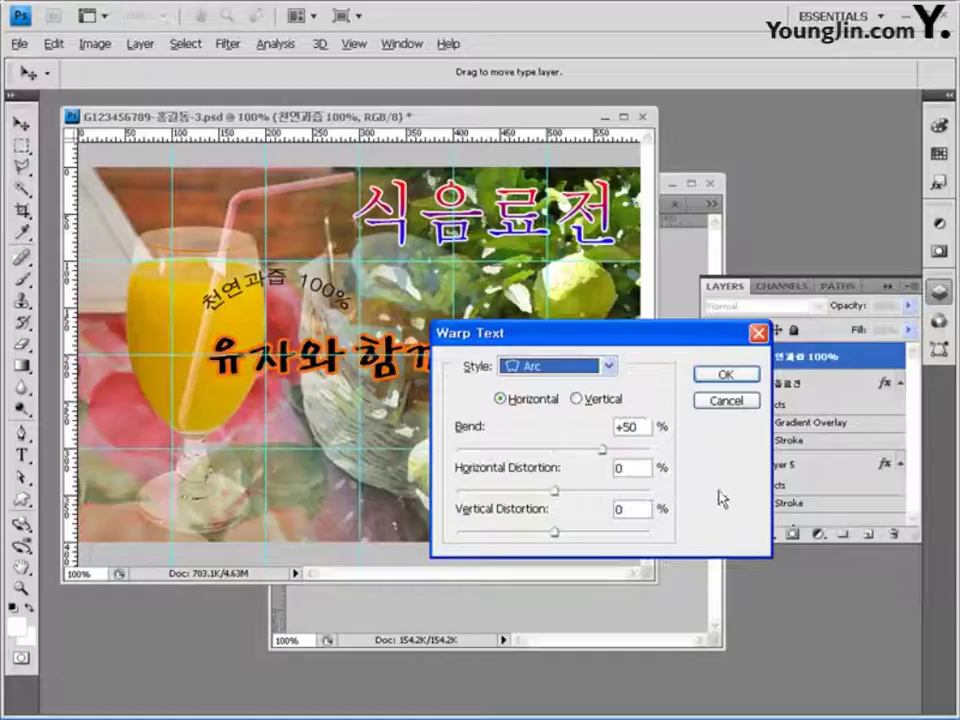
{"action": "double_click", "coordinate": [631, 428]}
{"action": "type", "text": "30"}
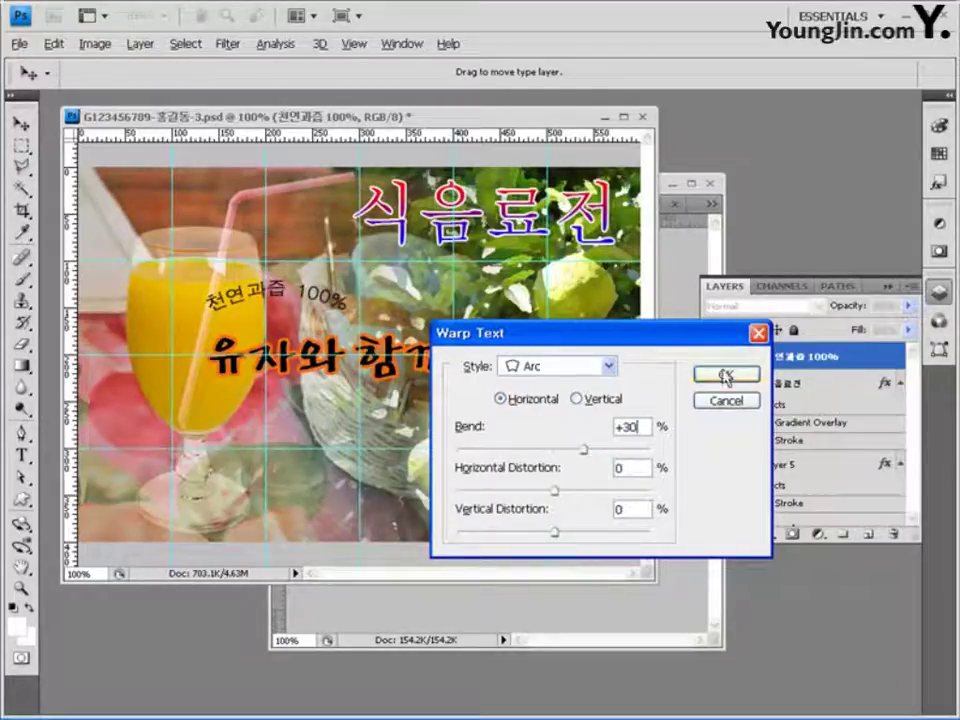
{"action": "key", "text": "Return"}
- Move the warped 천연과즙 100% text slightly so it sits closer above the 유자와 lettering
{"action": "left_click", "coordinate": [22, 124]}
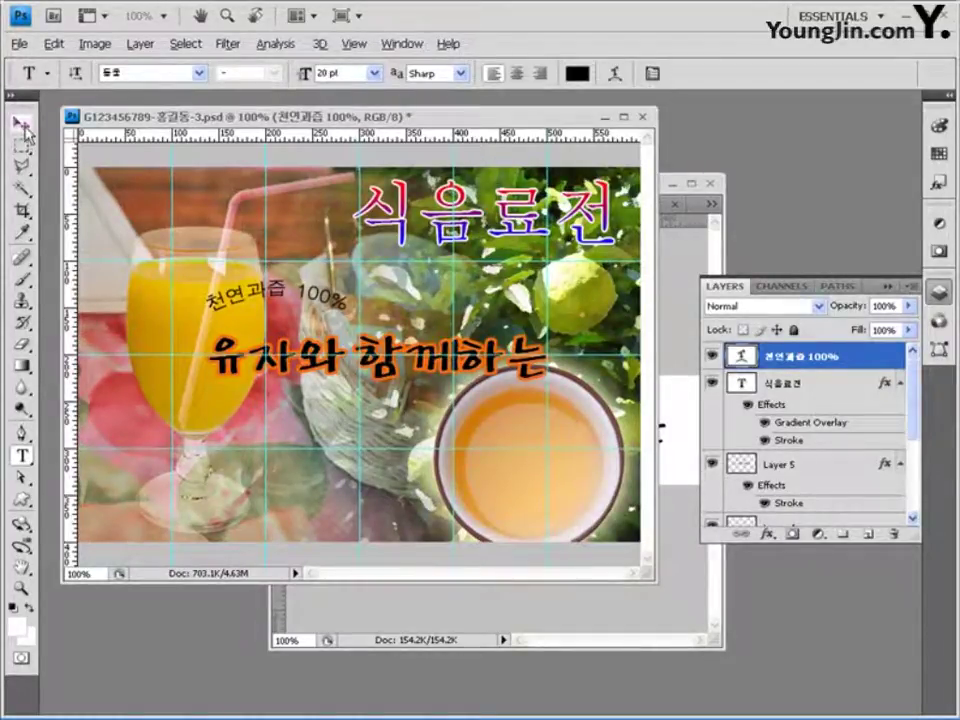
{"action": "left_click", "coordinate": [22, 124]}
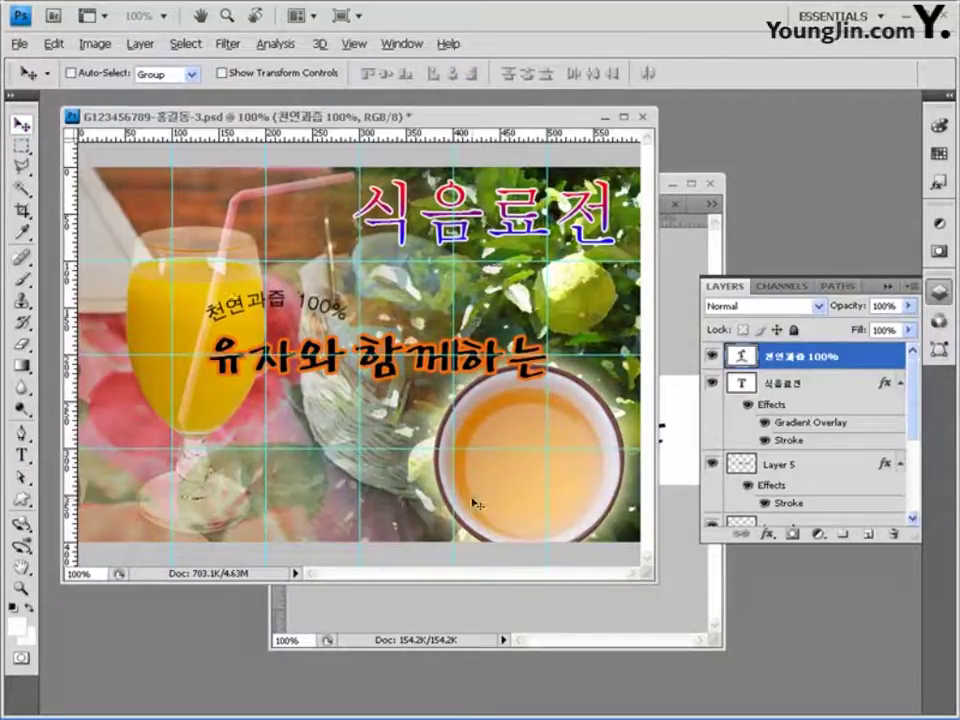
{"action": "key", "text": "Up"}
{"action": "key", "text": "Left"}
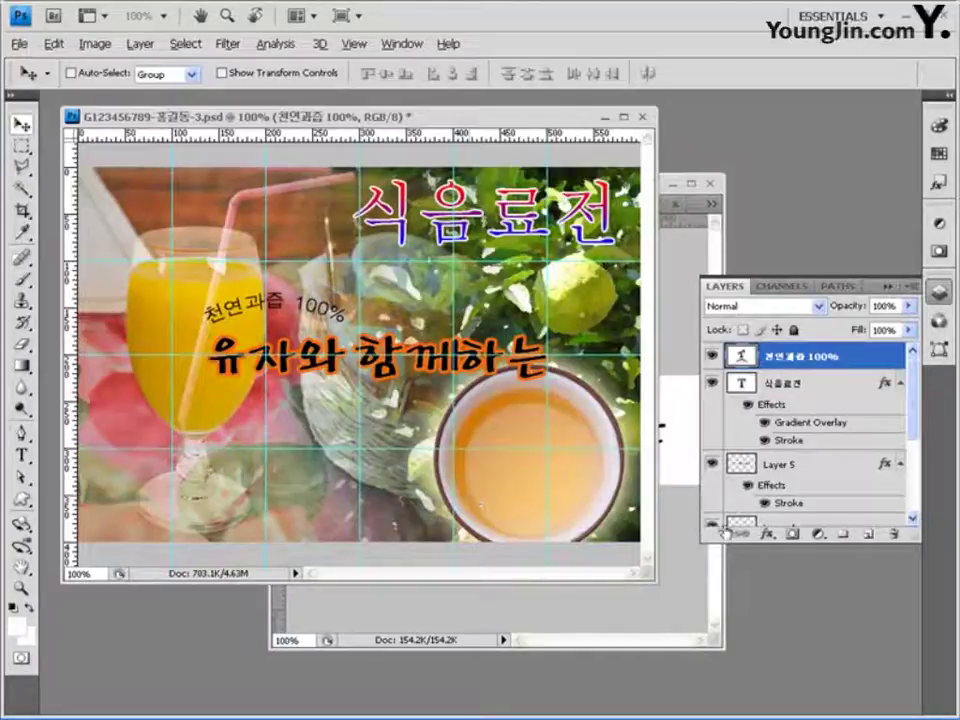
- Give the 천연과즙 100% text layer an outside Stroke in white ffffff
{"action": "left_click", "coordinate": [767, 534]}
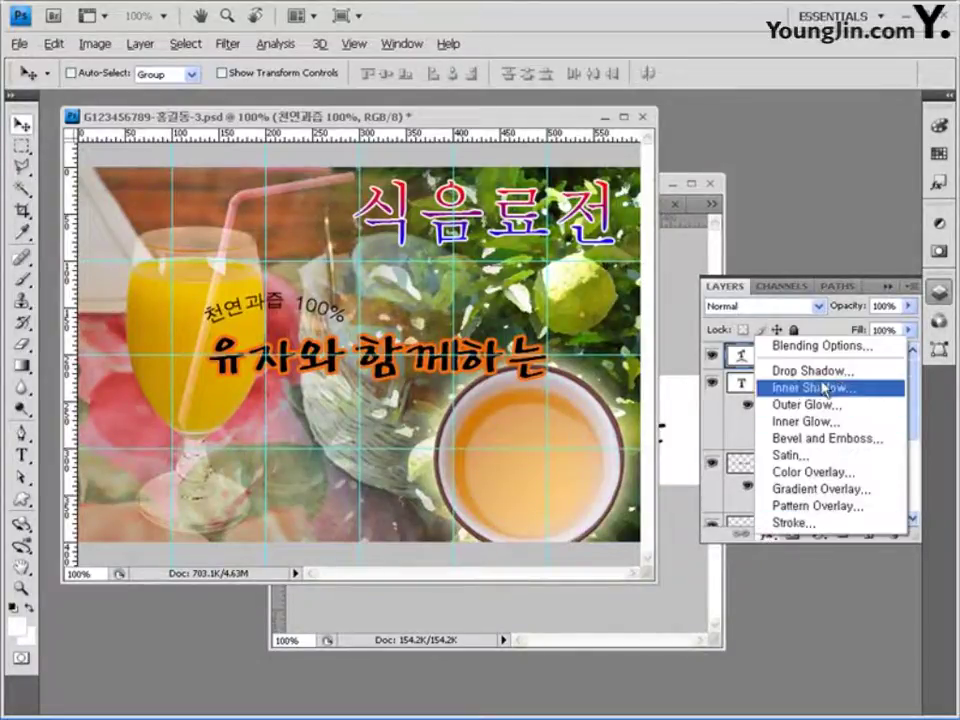
{"action": "left_click", "coordinate": [800, 522]}
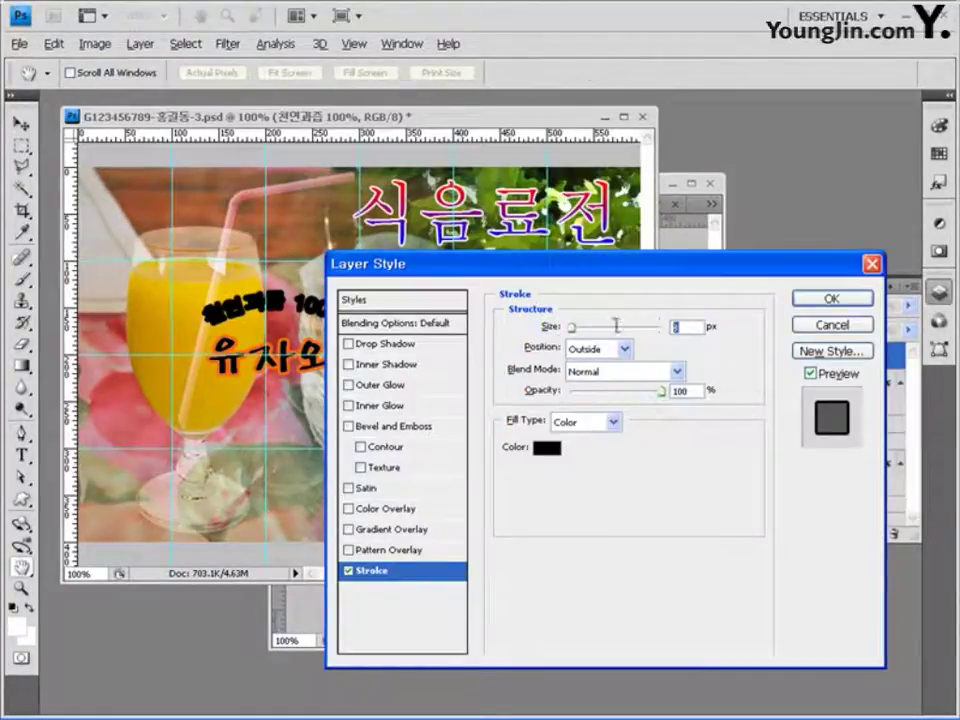
{"action": "left_click", "coordinate": [552, 450]}
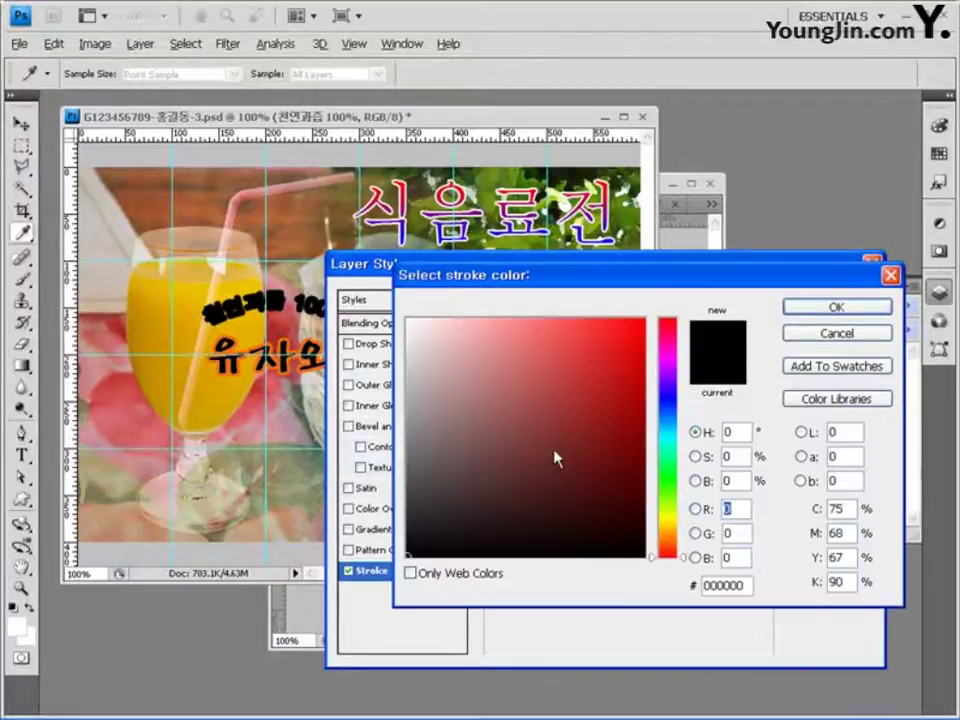
{"action": "left_click", "coordinate": [408, 320]}
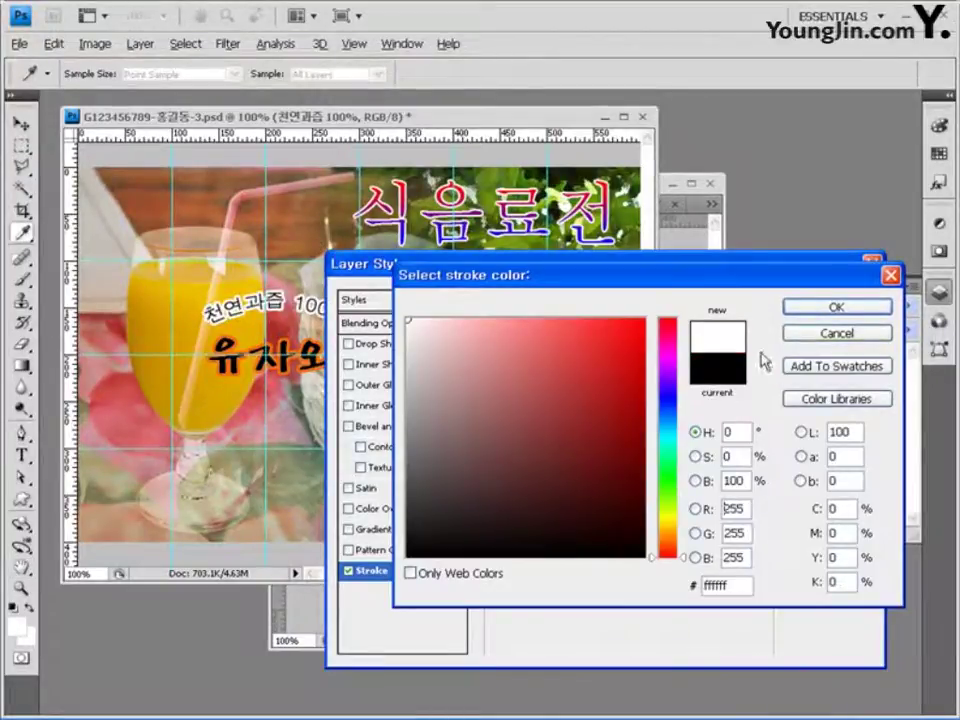
{"action": "left_click", "coordinate": [834, 307]}
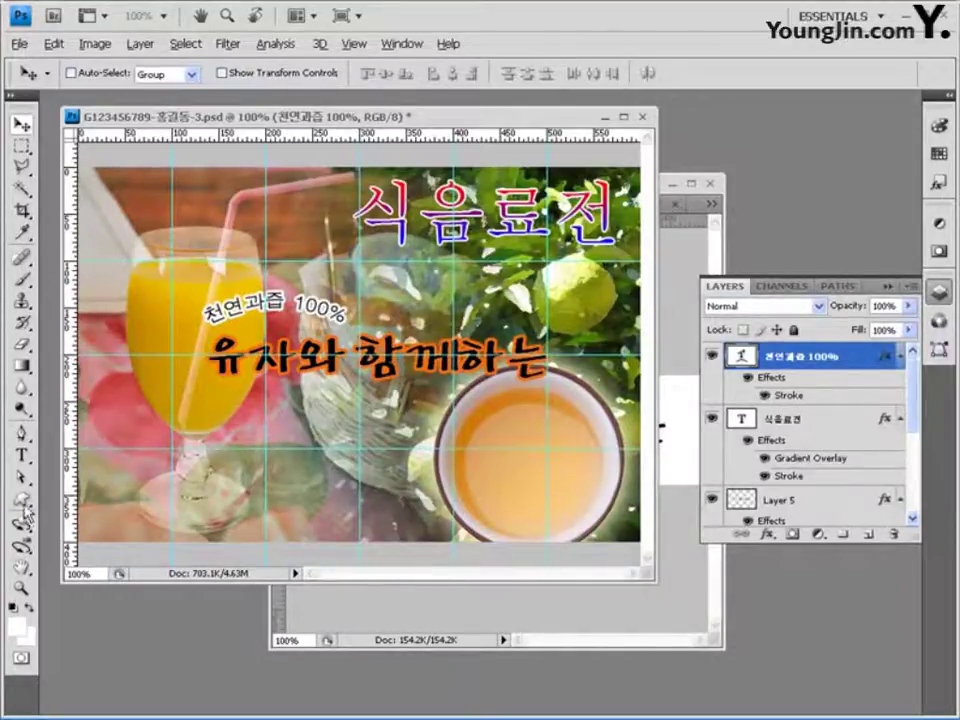
- Draw a black 000000 rounded rectangle with a 40 px radius and no layer style across the teacup, running past the canvas's right edge
{"action": "left_click_drag", "start_coordinate": [22, 508], "coordinate": [150, 516]}
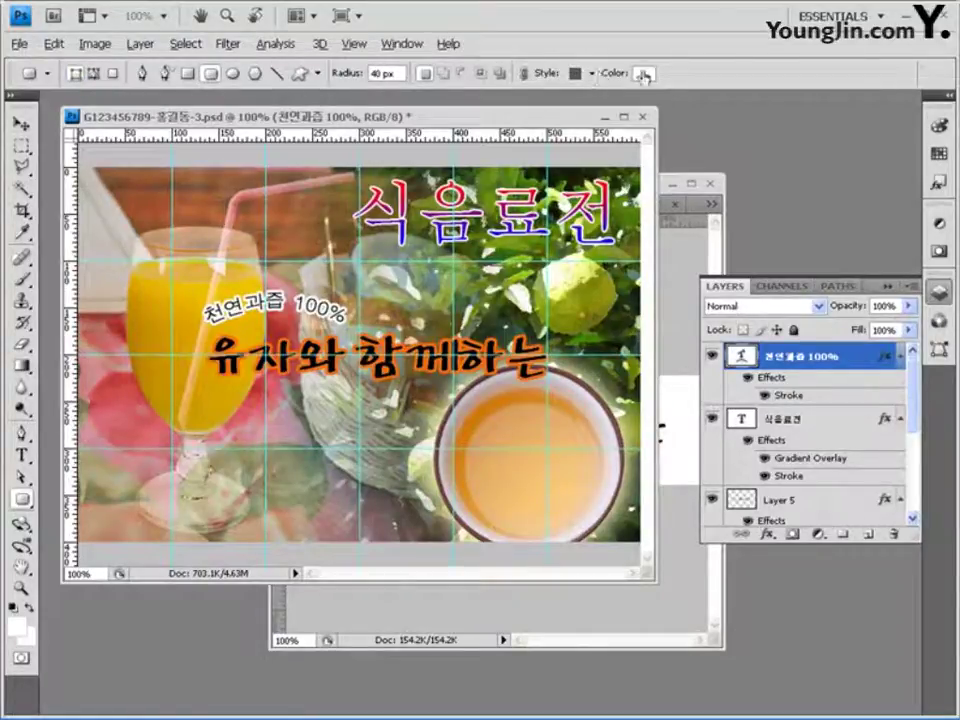
{"action": "left_click", "coordinate": [590, 83]}
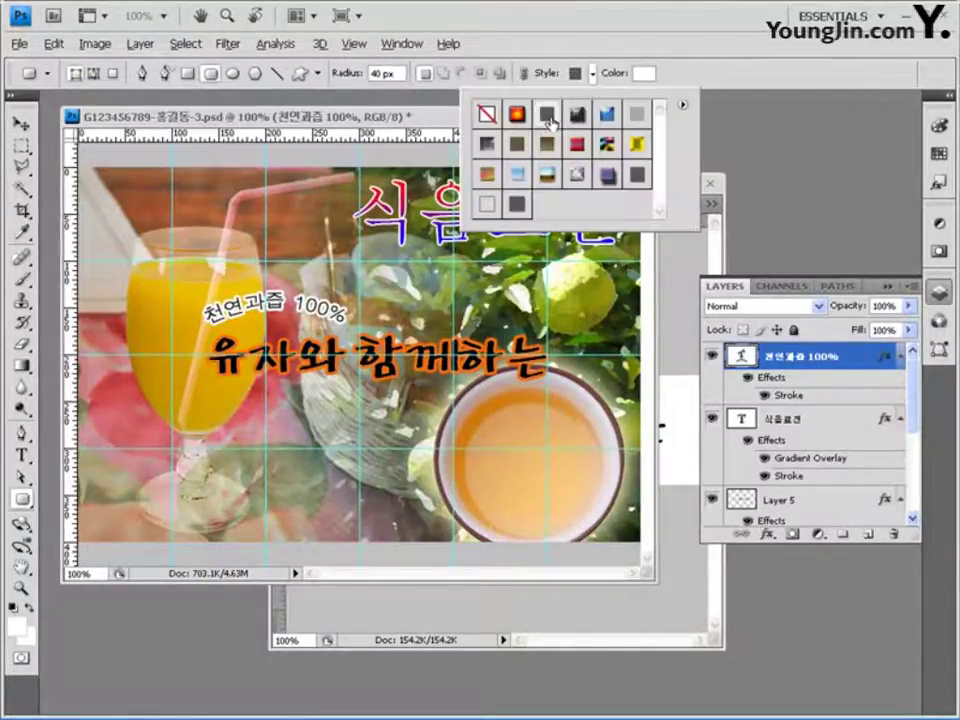
{"action": "left_click", "coordinate": [486, 113]}
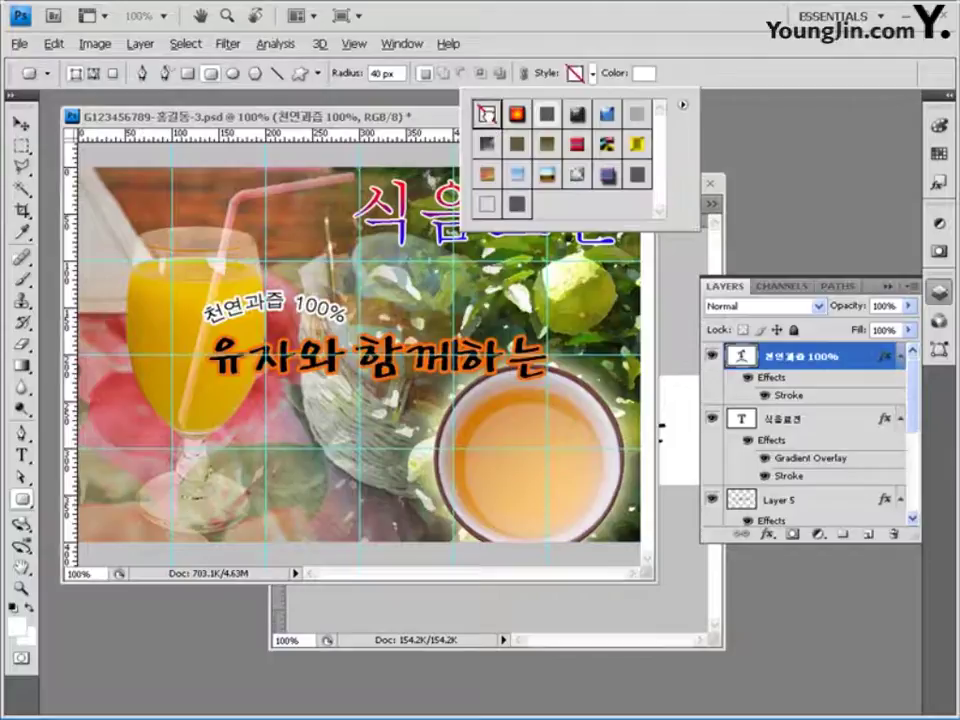
{"action": "left_click", "coordinate": [648, 73]}
{"action": "left_click", "coordinate": [408, 549]}
{"action": "left_click", "coordinate": [407, 557]}
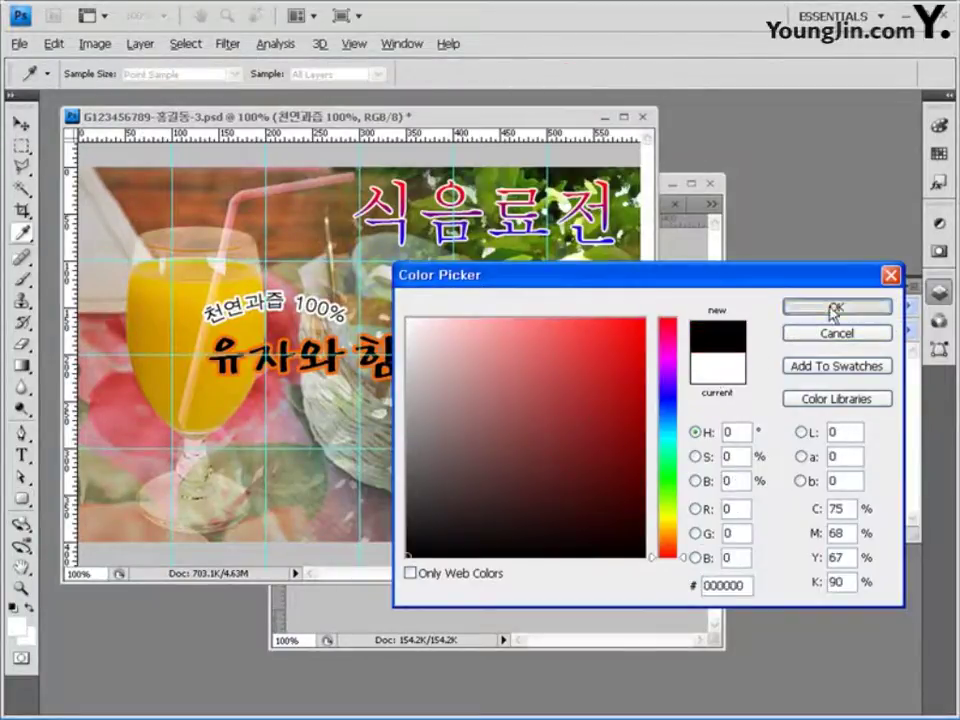
{"action": "left_click", "coordinate": [833, 311]}
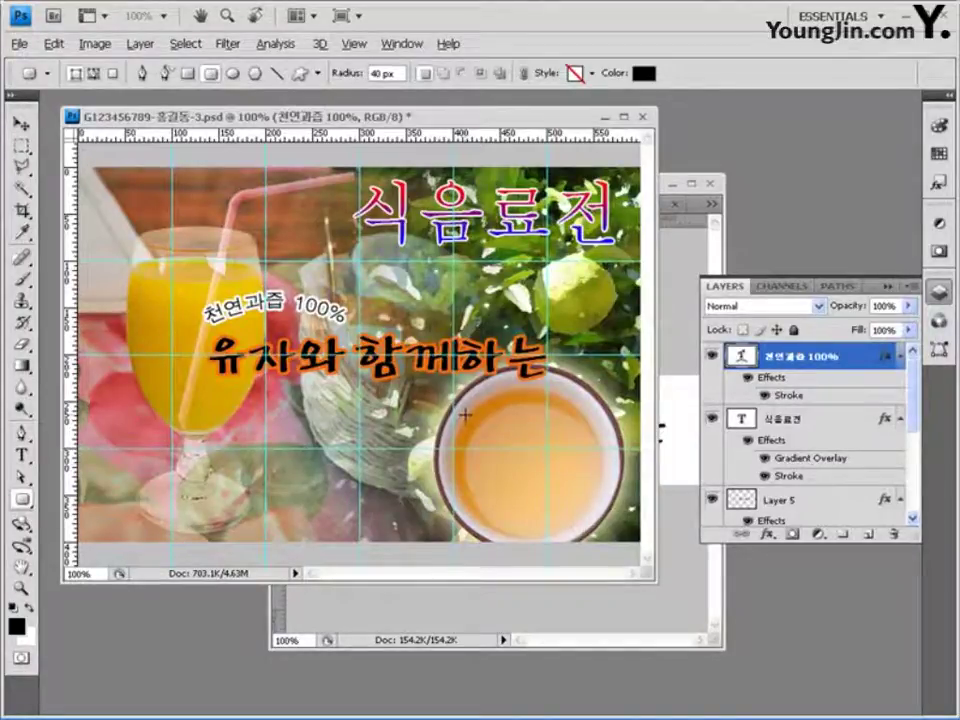
{"action": "left_click_drag", "start_coordinate": [465, 414], "coordinate": [680, 464]}
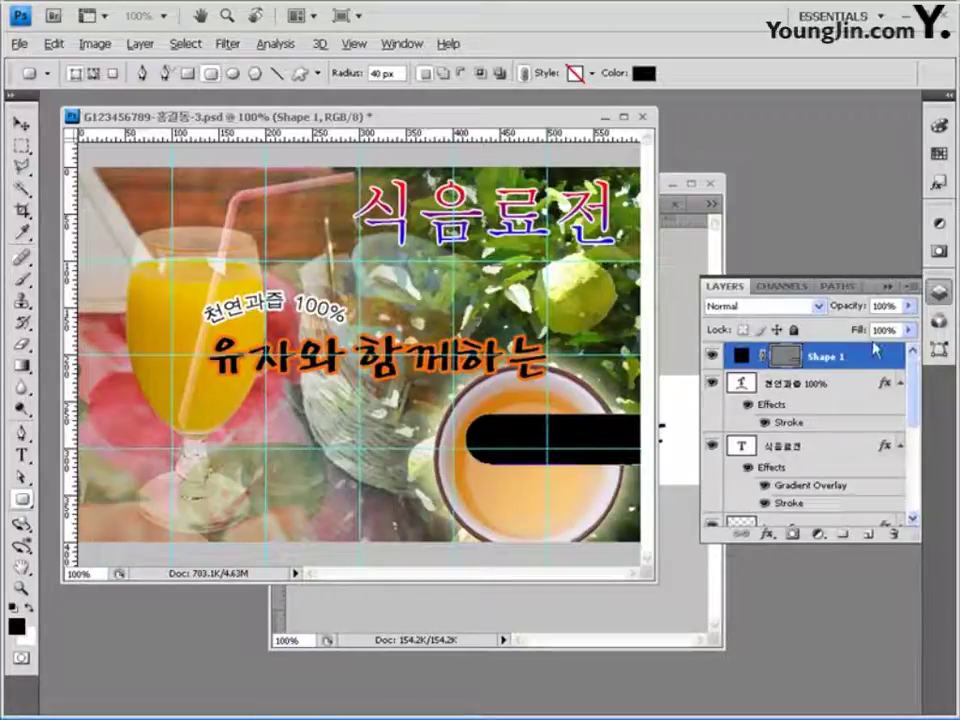
- Set the black rounded rectangle layer's opacity to 70%
{"action": "left_click", "coordinate": [884, 306]}
{"action": "type", "text": "70"}
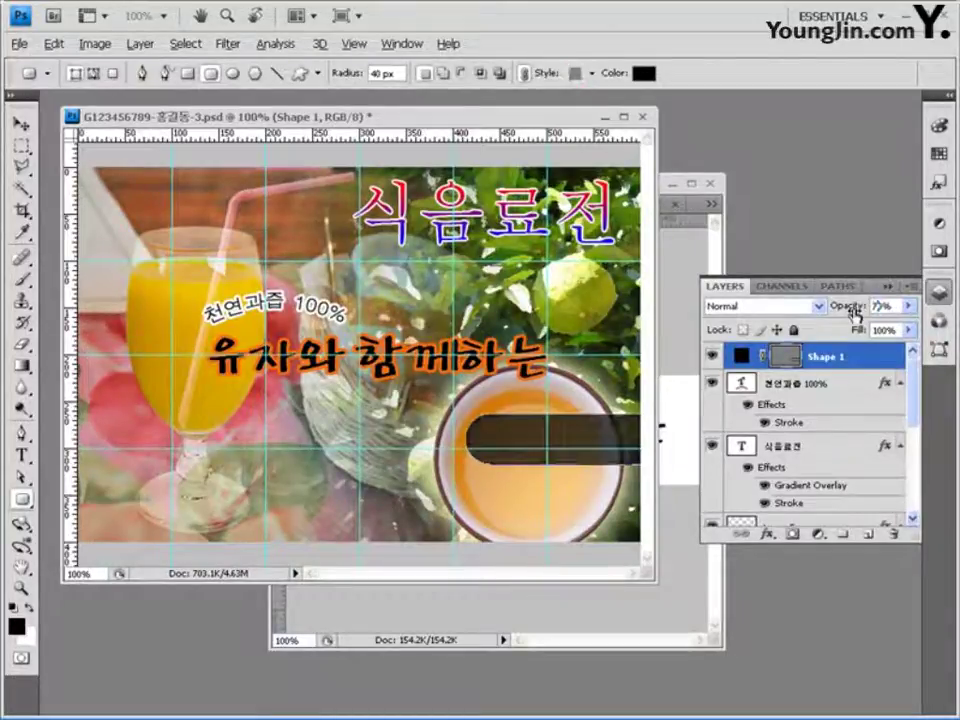
{"action": "left_click_drag", "start_coordinate": [856, 311], "coordinate": [855, 312]}
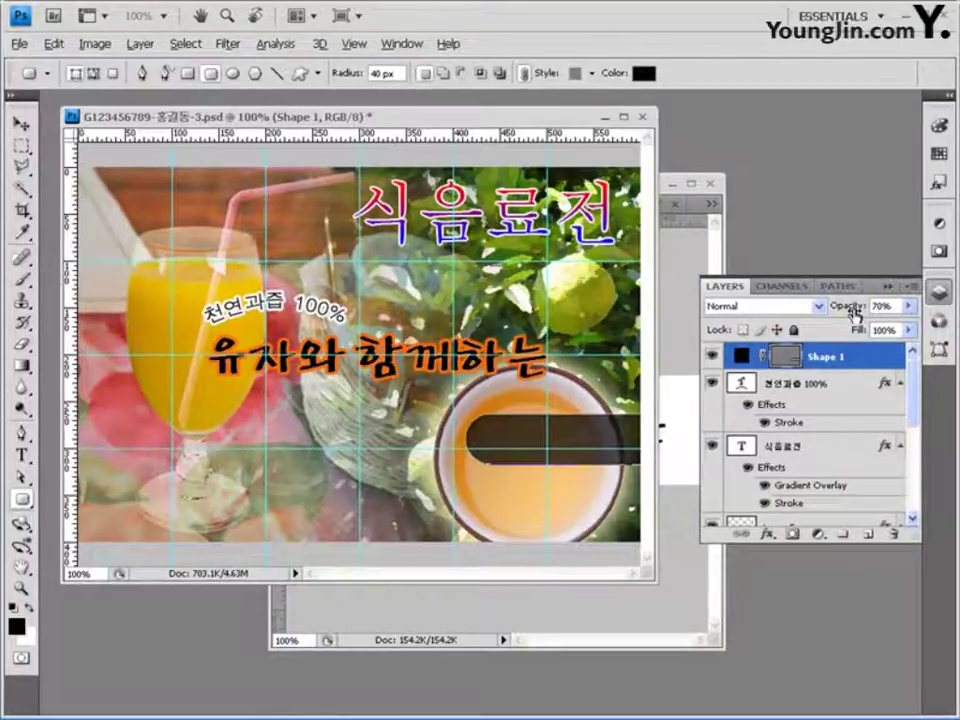
- Add the 15 pt 굴림 text 고양 킨텍스 in black and place it on the dark rounded bar
{"action": "left_click", "coordinate": [21, 455]}
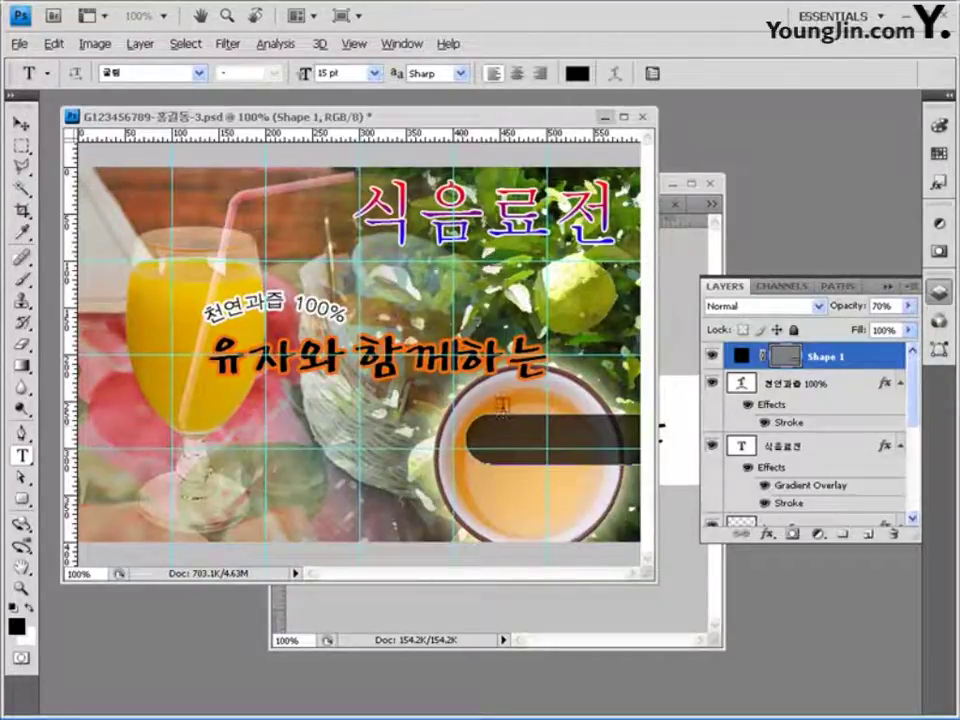
{"action": "left_click", "coordinate": [502, 408]}
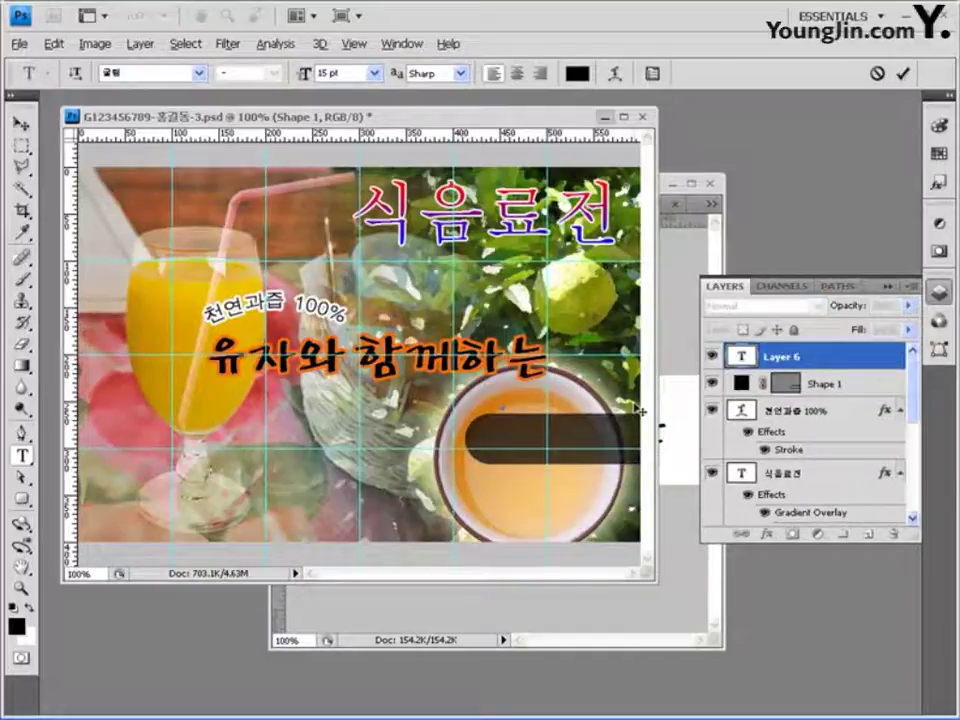
{"action": "type", "text": "고와 컨"}
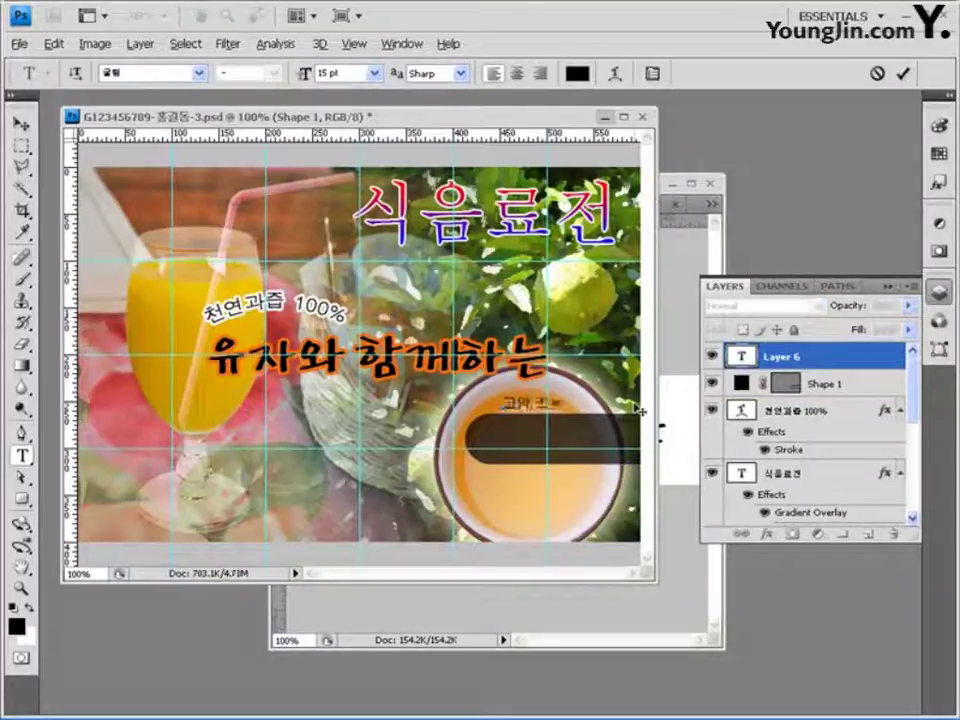
{"action": "type", "text": "텐스"}
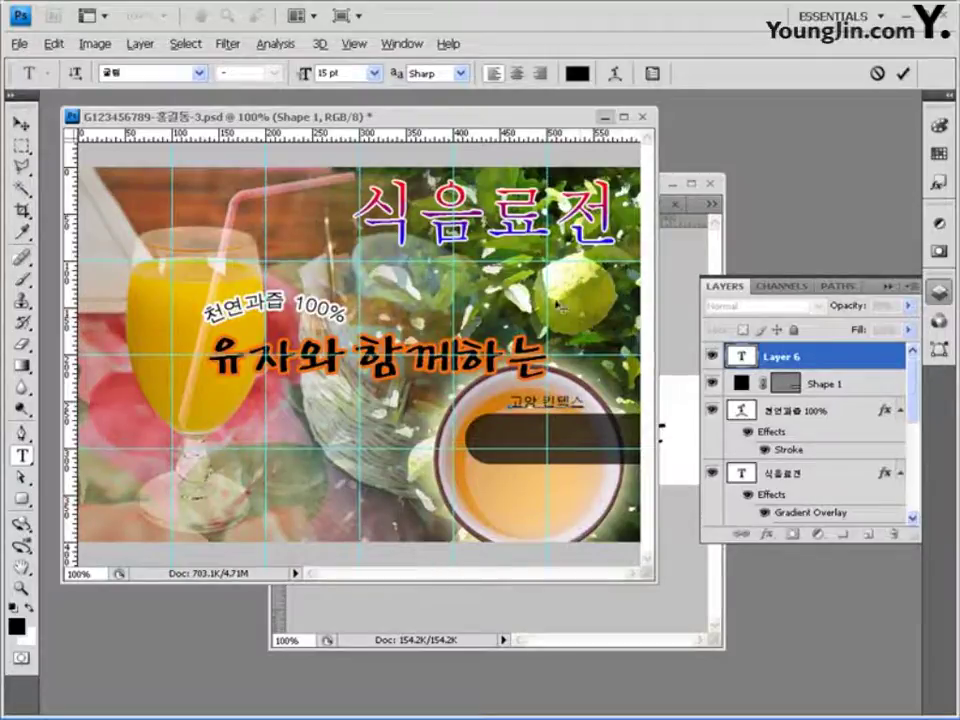
{"action": "left_click", "coordinate": [21, 123]}
{"action": "left_click_drag", "start_coordinate": [580, 404], "coordinate": [583, 432]}
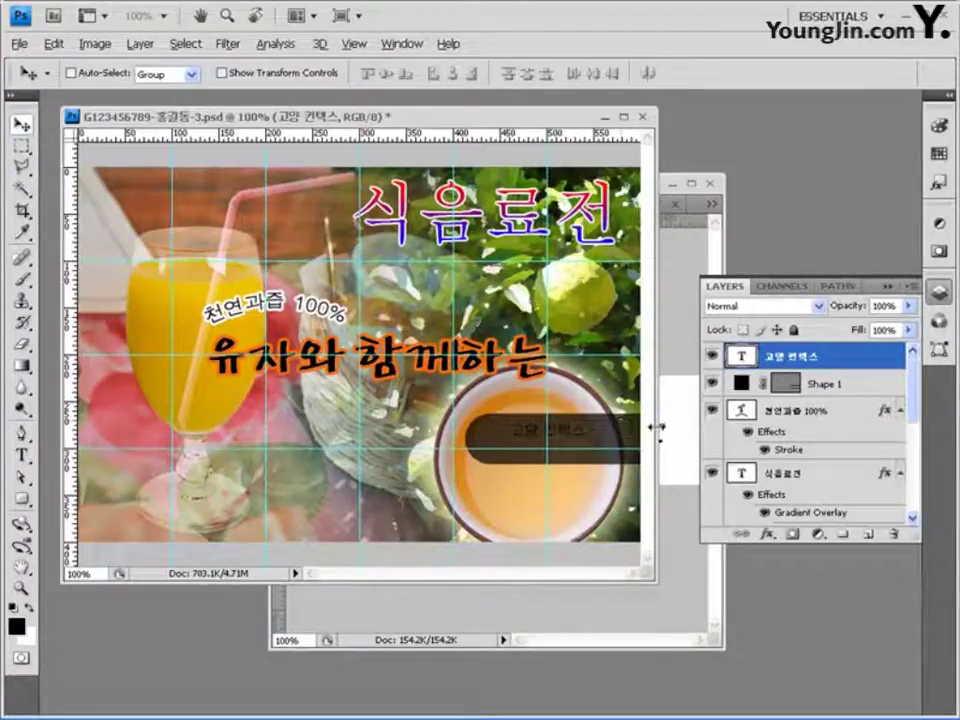
- Give the 고양 킨텍스 text layer a 2 px outside Stroke in white
{"action": "left_click", "coordinate": [772, 535]}
{"action": "left_click", "coordinate": [795, 521]}
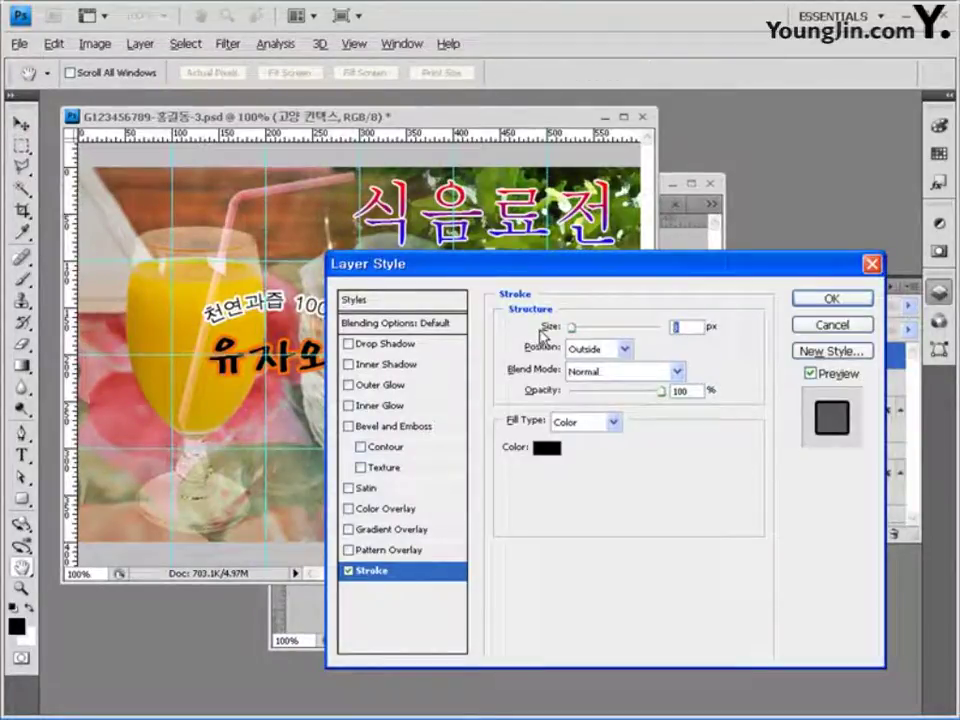
{"action": "type", "text": "2"}
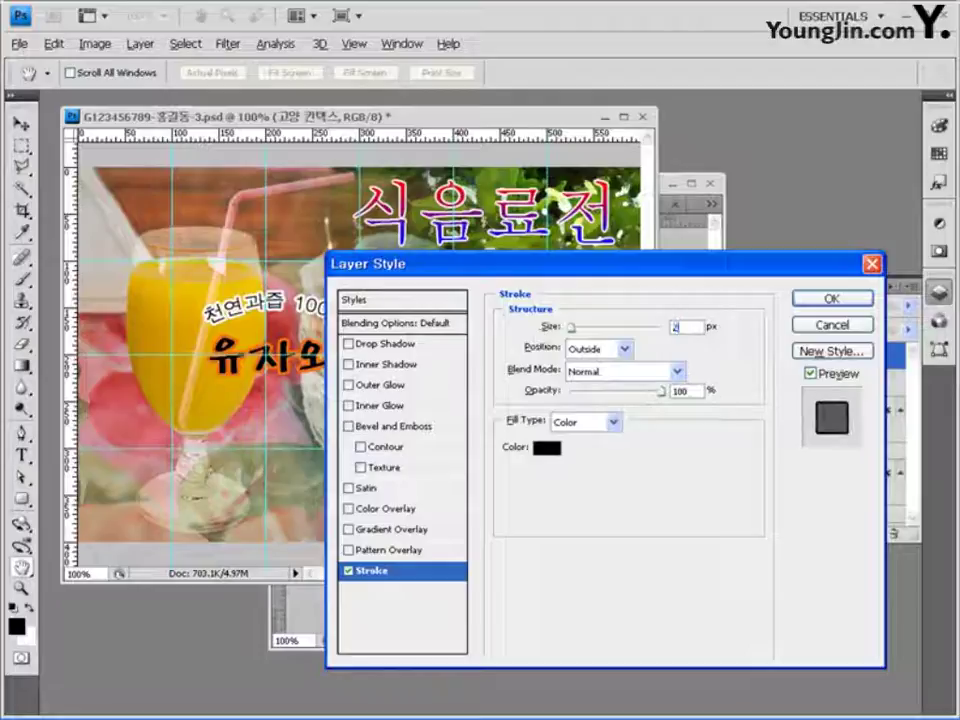
{"action": "left_click", "coordinate": [546, 447]}
{"action": "left_click", "coordinate": [806, 305]}
{"action": "left_click", "coordinate": [834, 299]}
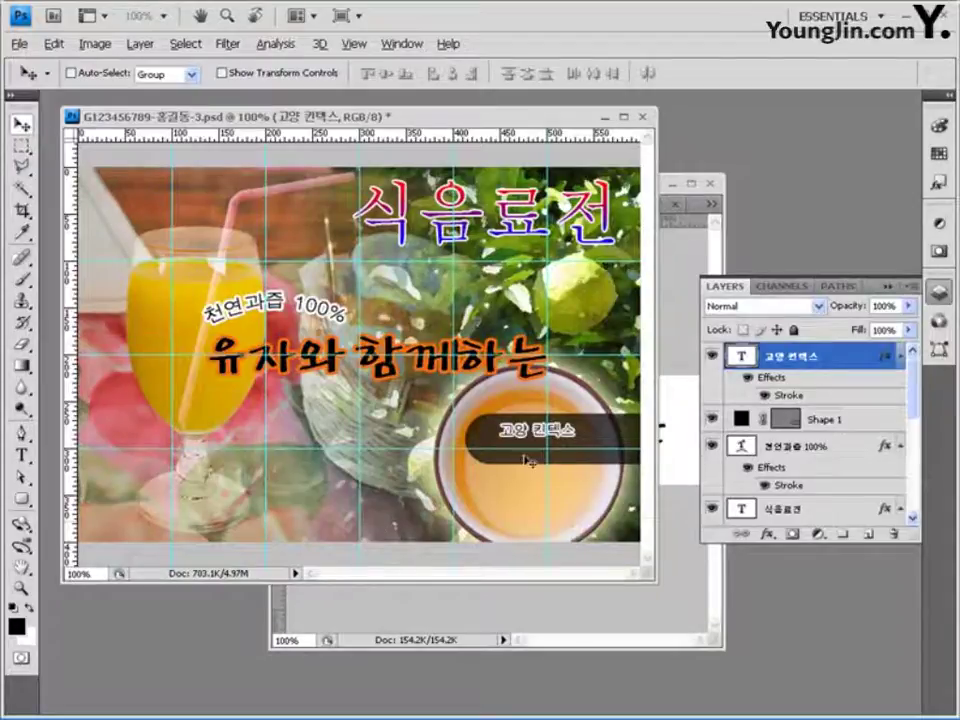
- Add the 15 pt 굴림 text 2011.10.5 in white ffffff below 고양 킨텍스 on the dark bar
{"action": "left_click", "coordinate": [20, 455]}
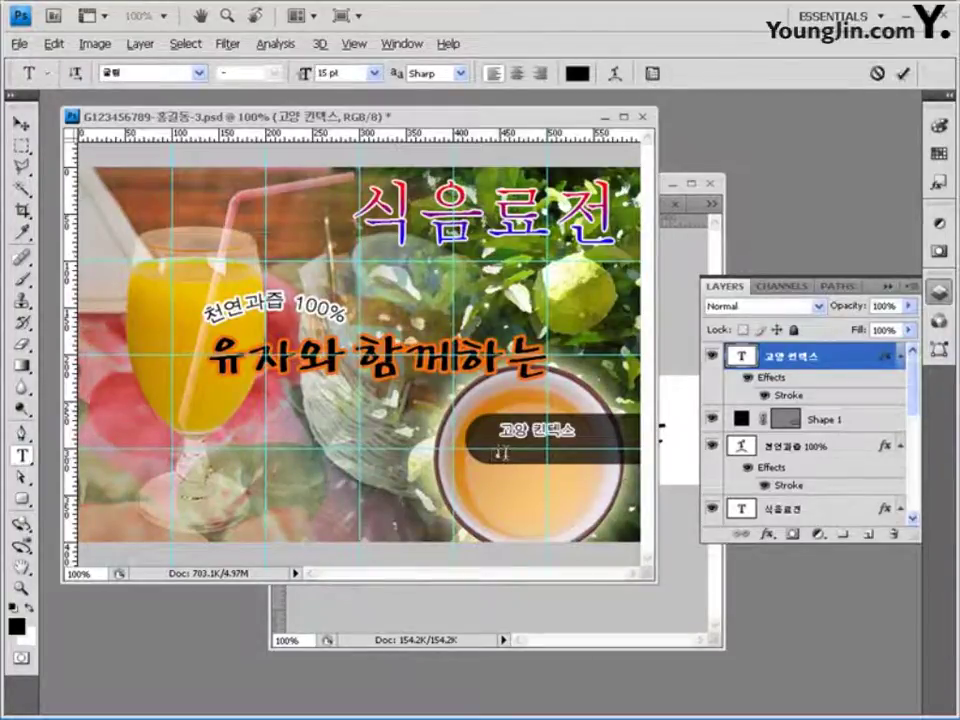
{"action": "left_click", "coordinate": [498, 455]}
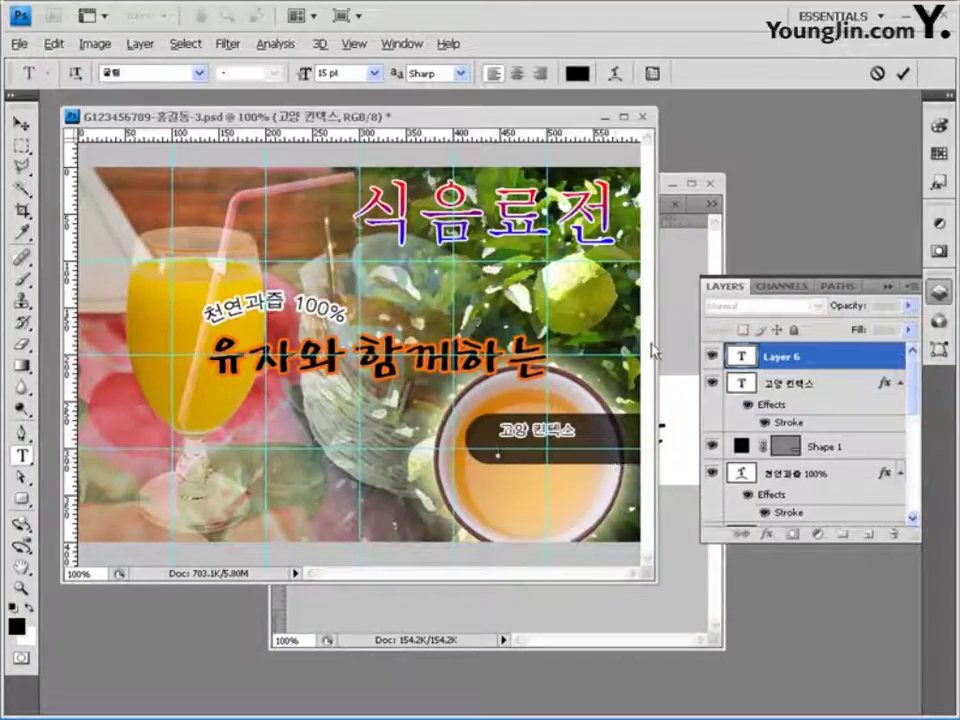
{"action": "left_click", "coordinate": [577, 73]}
{"action": "left_click", "coordinate": [407, 319]}
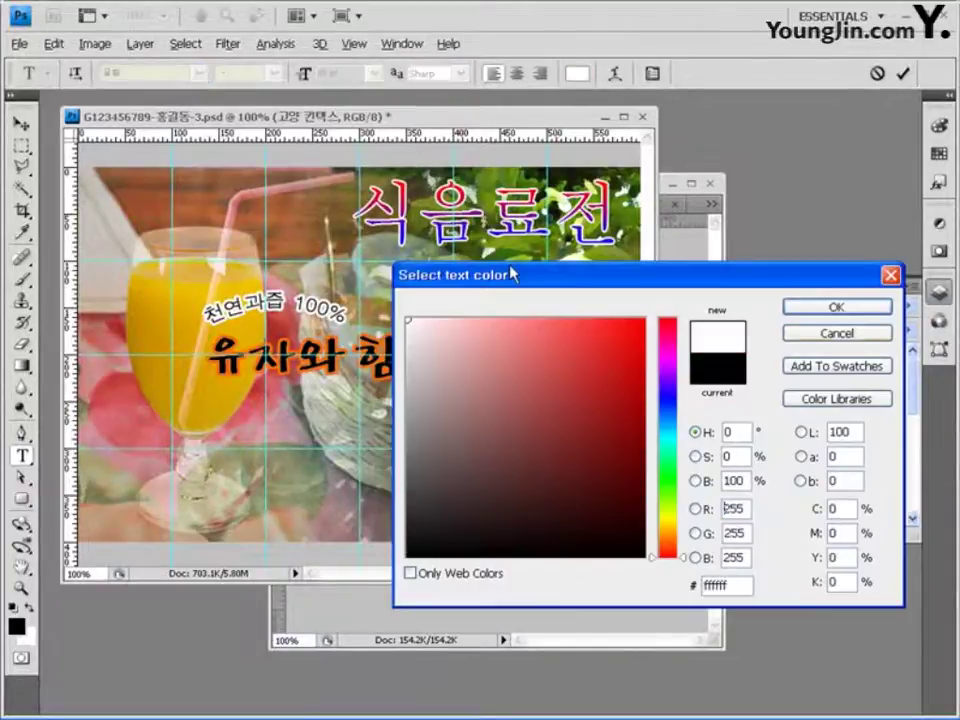
{"action": "left_click", "coordinate": [852, 308]}
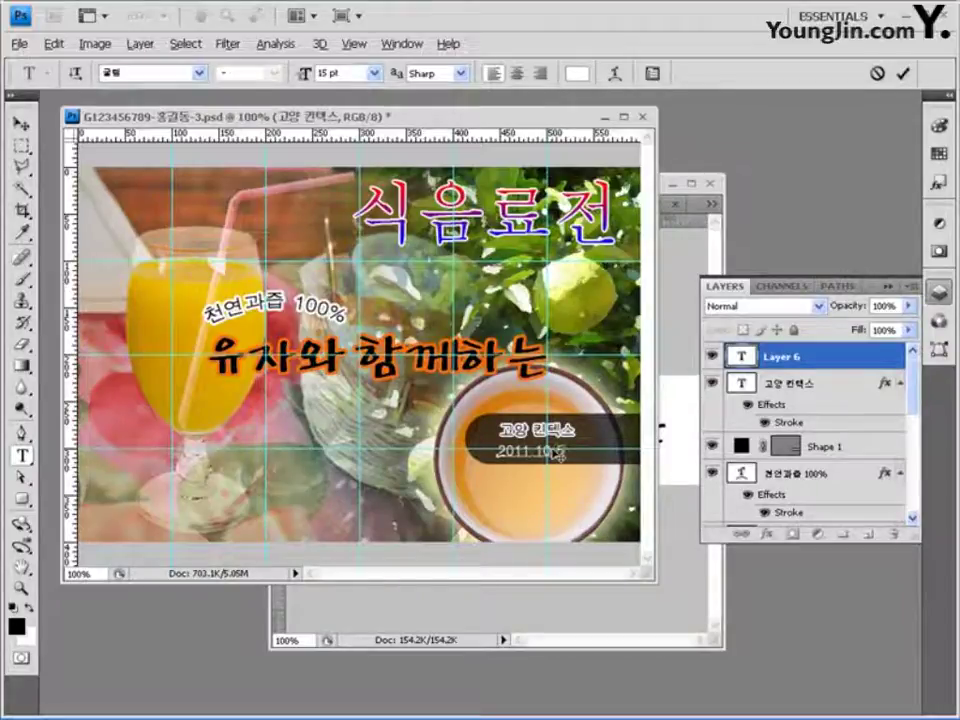
{"action": "type", "text": ".5"}
{"action": "left_click", "coordinate": [22, 124]}
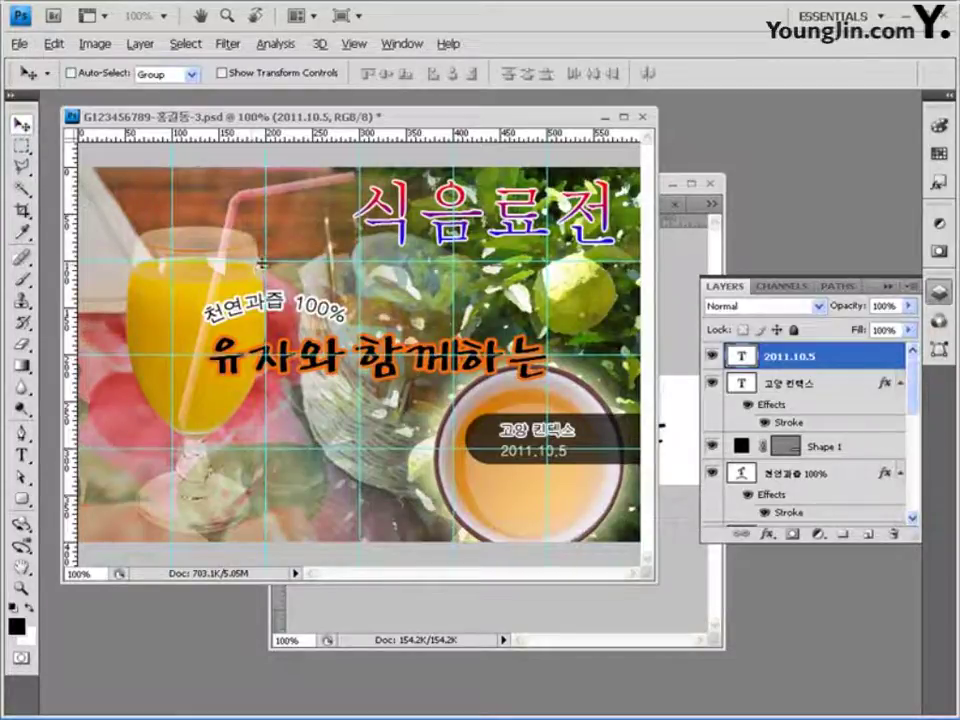
- Set the Custom Shape tool to the solid raindrop shape with no layer style
{"action": "left_click", "coordinate": [24, 502]}
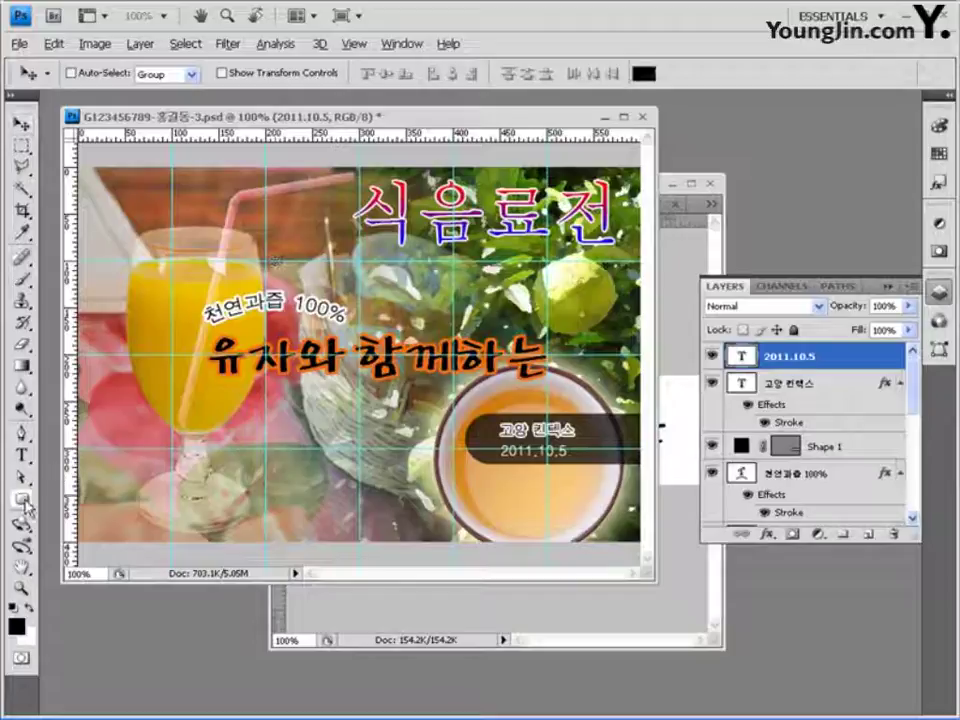
{"action": "left_click_drag", "start_coordinate": [24, 505], "coordinate": [86, 585]}
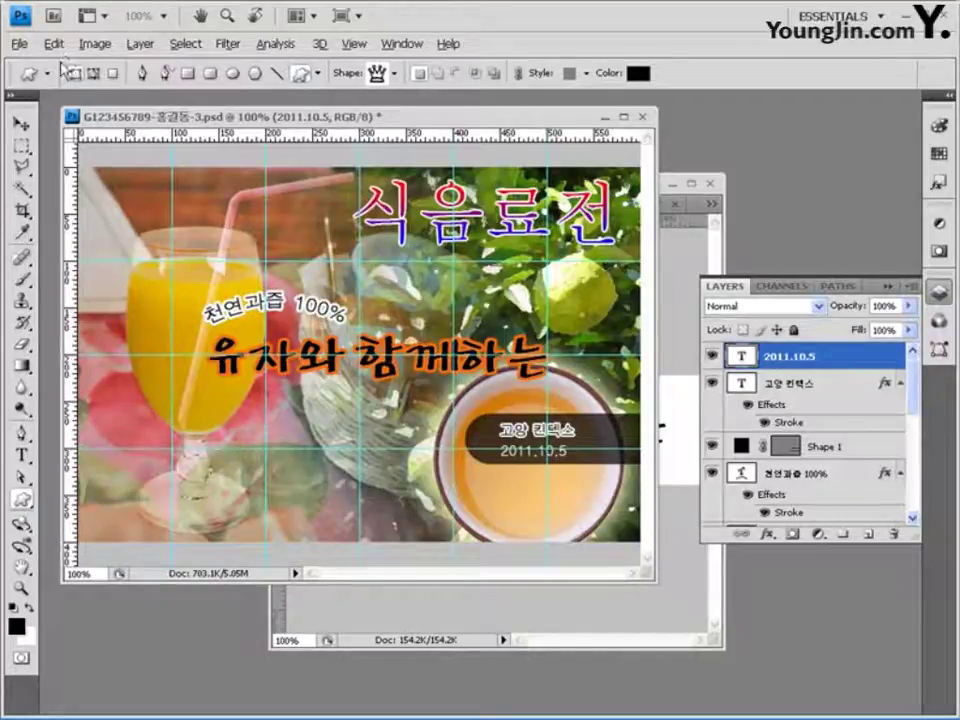
{"action": "left_click", "coordinate": [396, 73]}
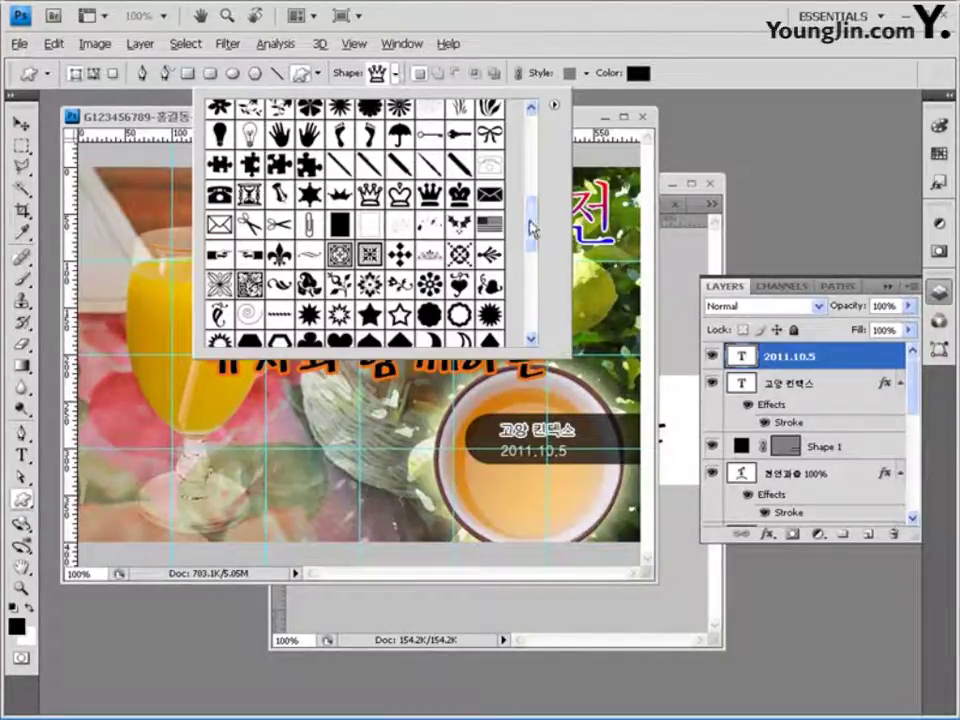
{"action": "scroll", "coordinate": [541, 228], "scroll_direction": "up", "scroll_amount": 5}
{"action": "left_click", "coordinate": [338, 291]}
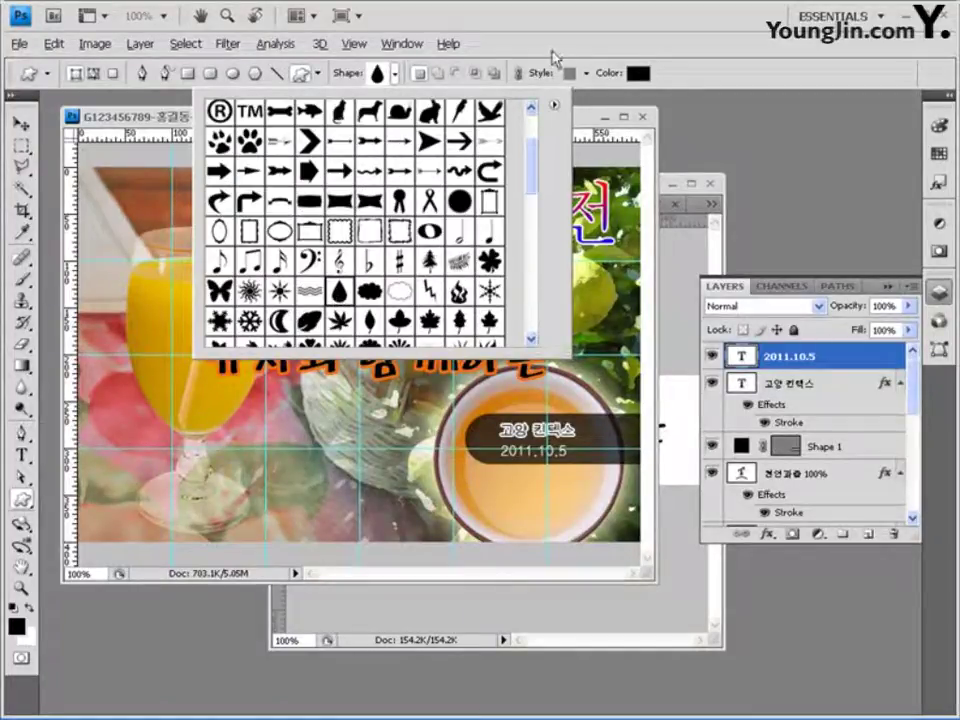
{"action": "left_click", "coordinate": [546, 34]}
{"action": "left_click", "coordinate": [587, 76]}
{"action": "left_click", "coordinate": [481, 113]}
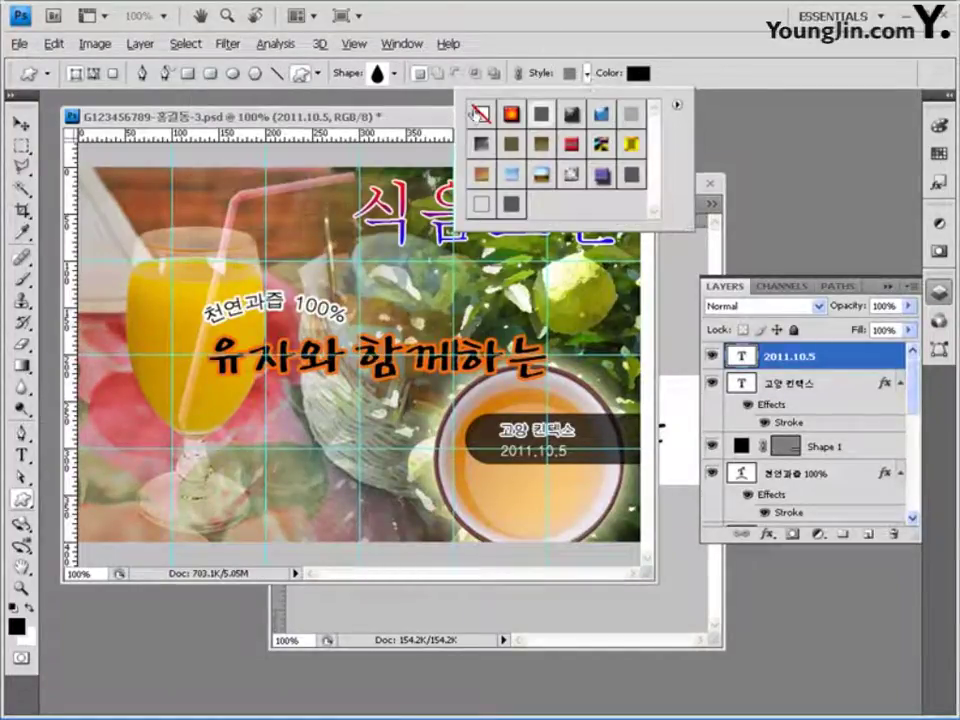
{"action": "left_click", "coordinate": [763, 52]}
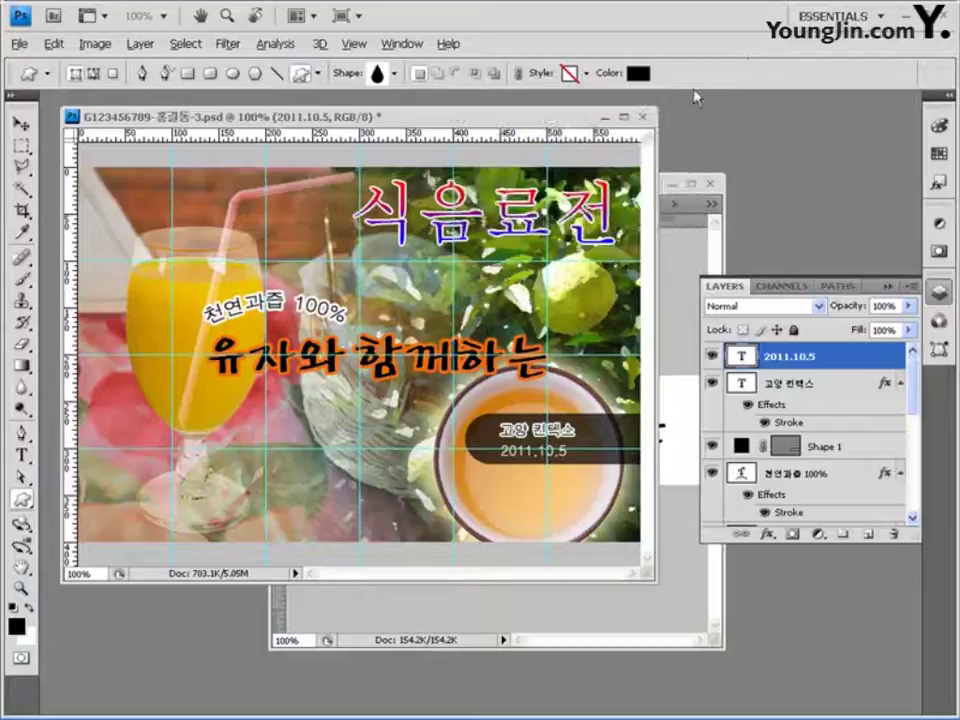
- Draw a small raindrop in colour ccff33 at the right rim of the juice glass
{"action": "left_click", "coordinate": [637, 74]}
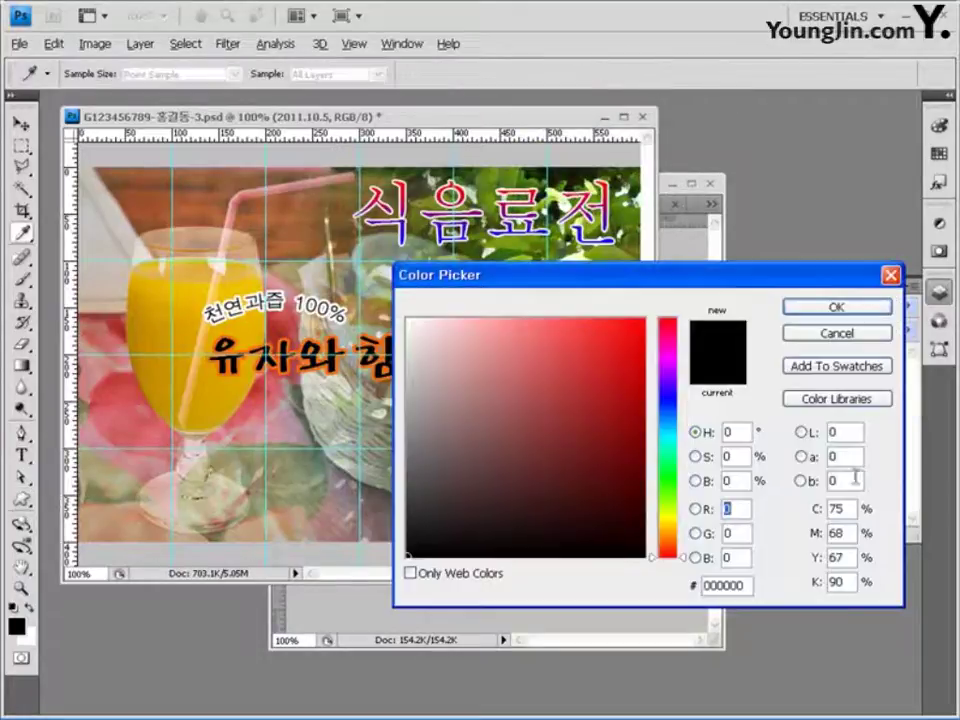
{"action": "left_click", "coordinate": [744, 583]}
{"action": "type", "text": "cc"}
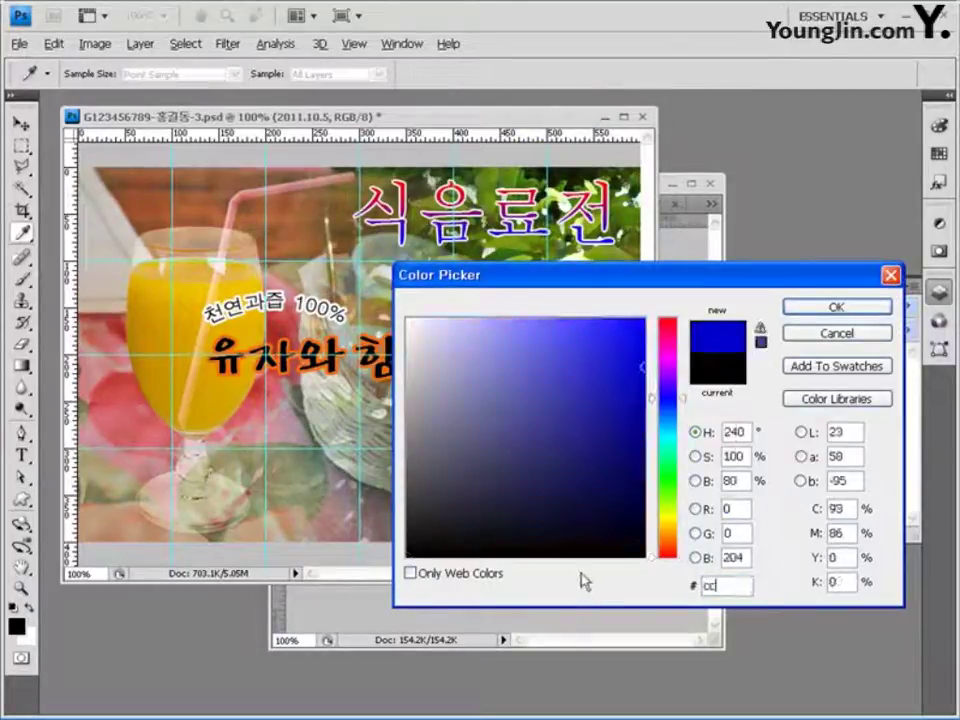
{"action": "type", "text": "ff33"}
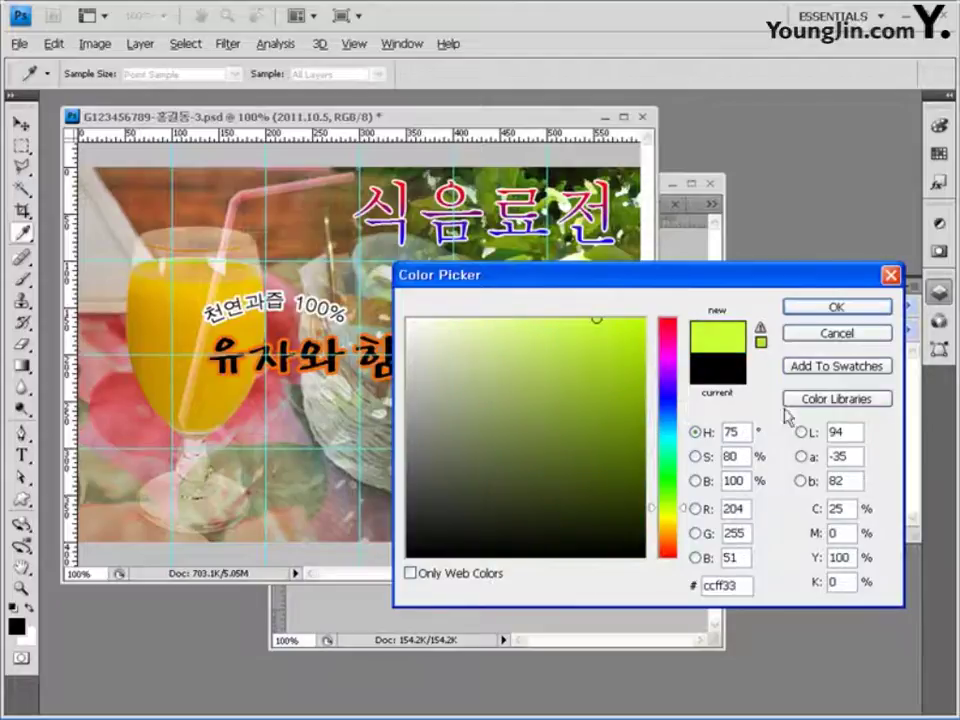
{"action": "left_click", "coordinate": [857, 309]}
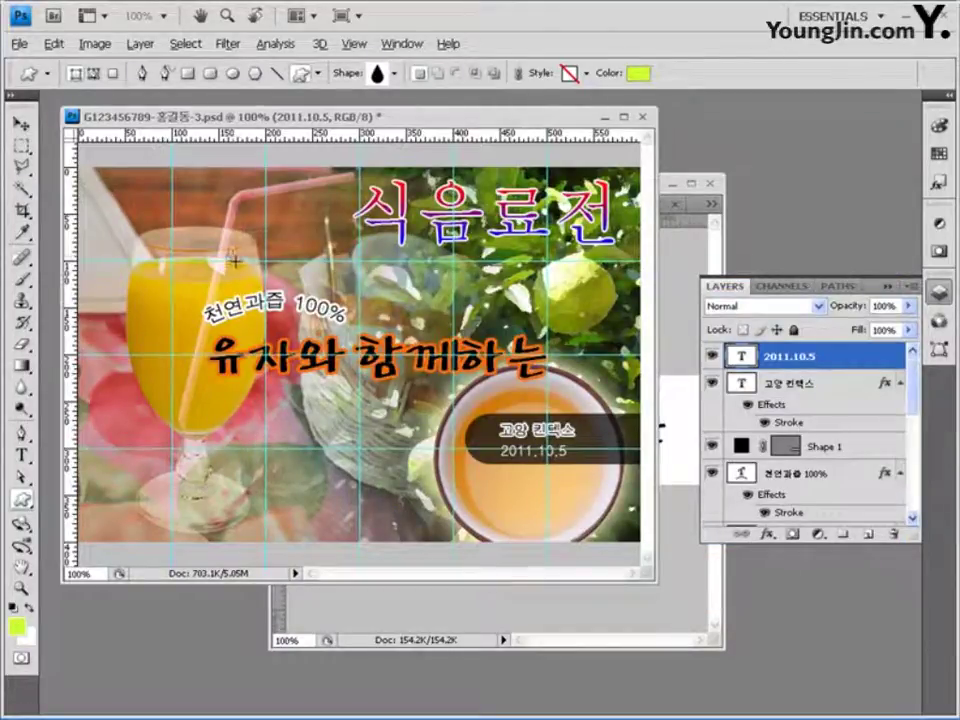
{"action": "left_click_drag", "start_coordinate": [233, 241], "coordinate": [256, 283]}
- Add a Bevel and Emboss effect to the green raindrop shape layer
{"action": "left_click", "coordinate": [767, 535]}
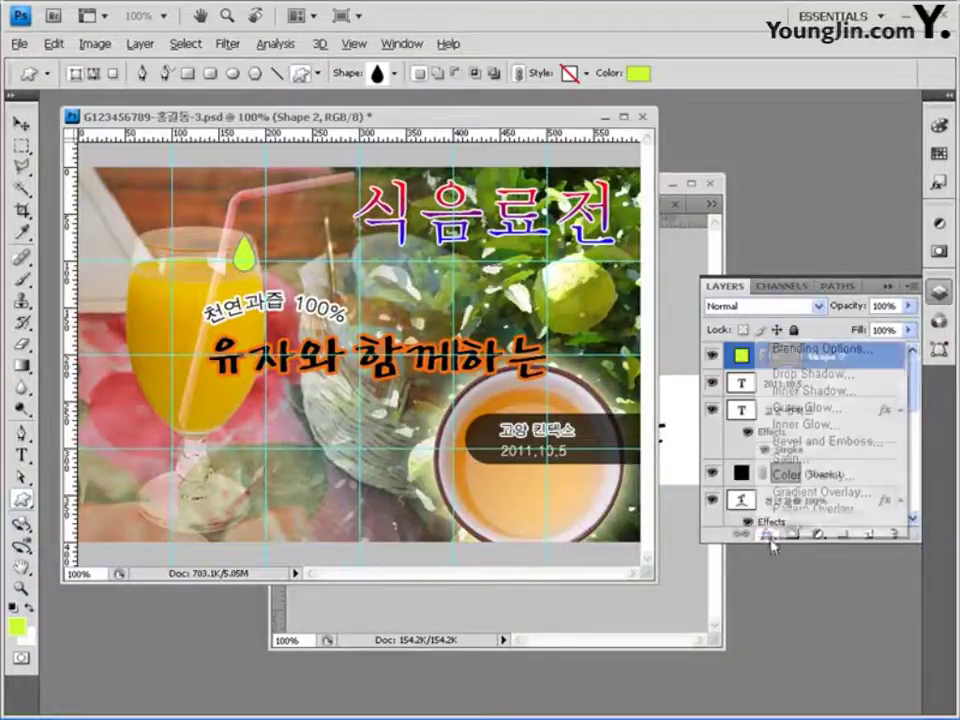
{"action": "left_click", "coordinate": [841, 444]}
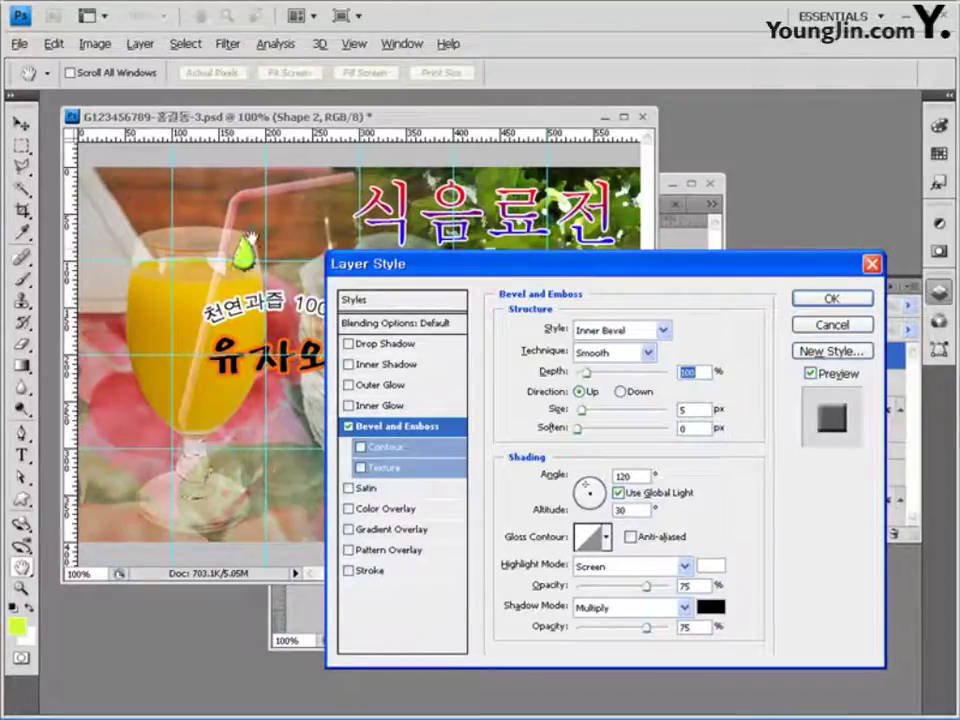
- Try the Outer Bevel and Pillow Emboss styles on the raindrop and switch back to Inner Bevel
{"action": "left_click", "coordinate": [663, 329]}
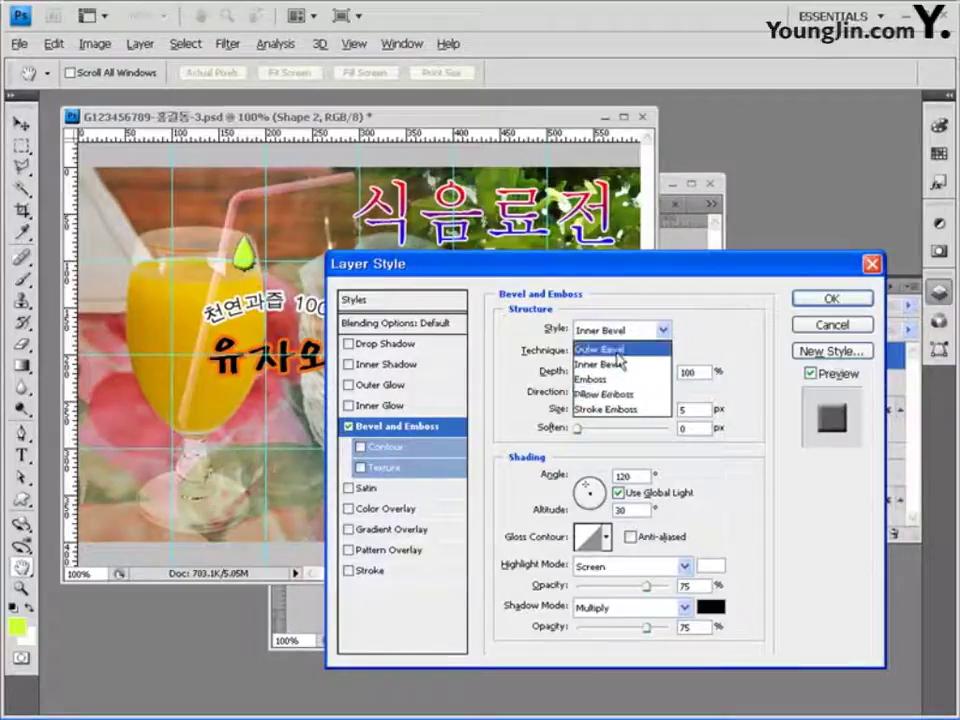
{"action": "left_click", "coordinate": [608, 349]}
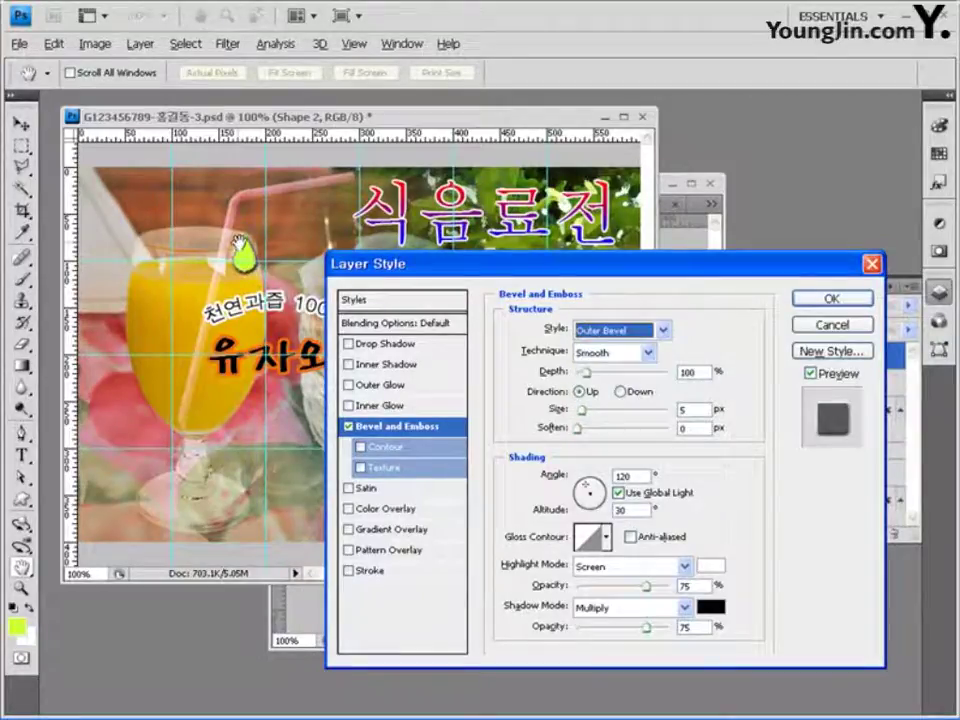
{"action": "left_click", "coordinate": [640, 331]}
{"action": "left_click", "coordinate": [622, 396]}
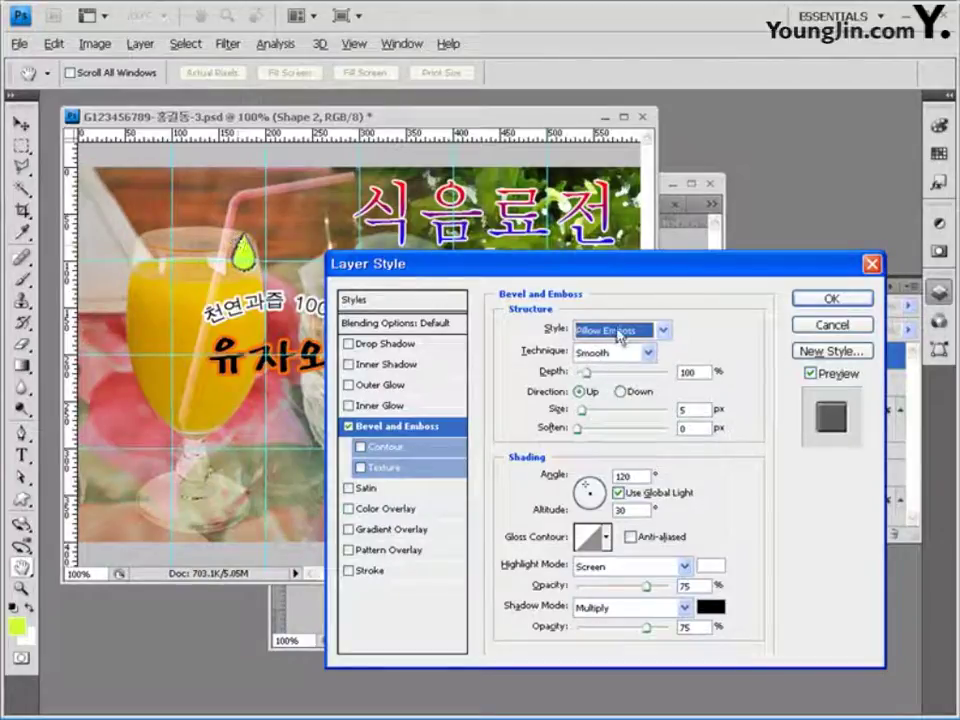
{"action": "left_click", "coordinate": [620, 332]}
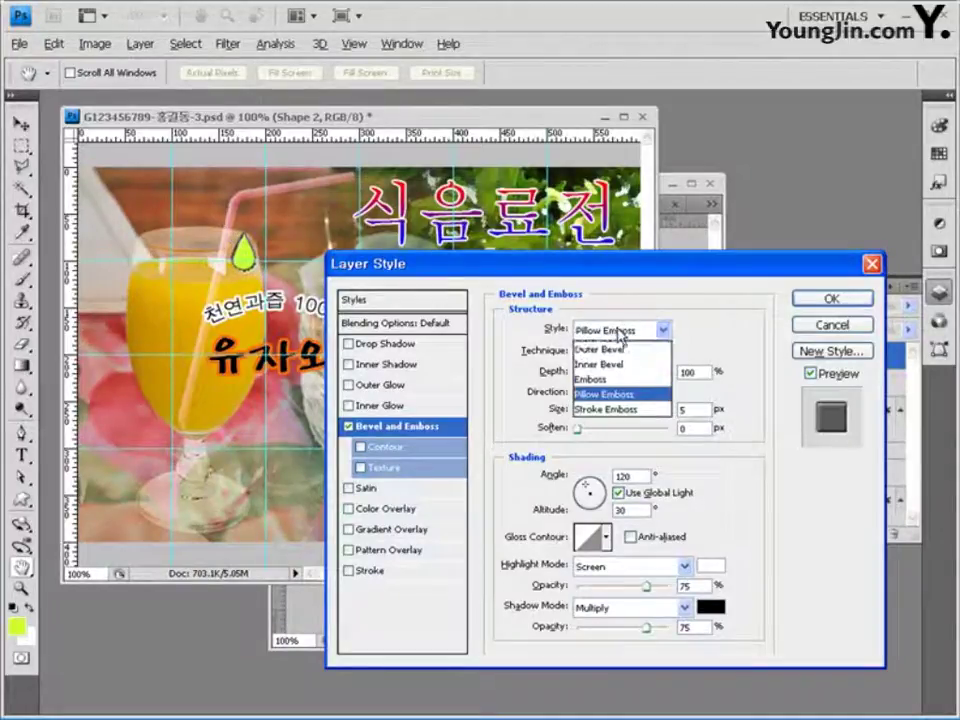
{"action": "left_click", "coordinate": [619, 375]}
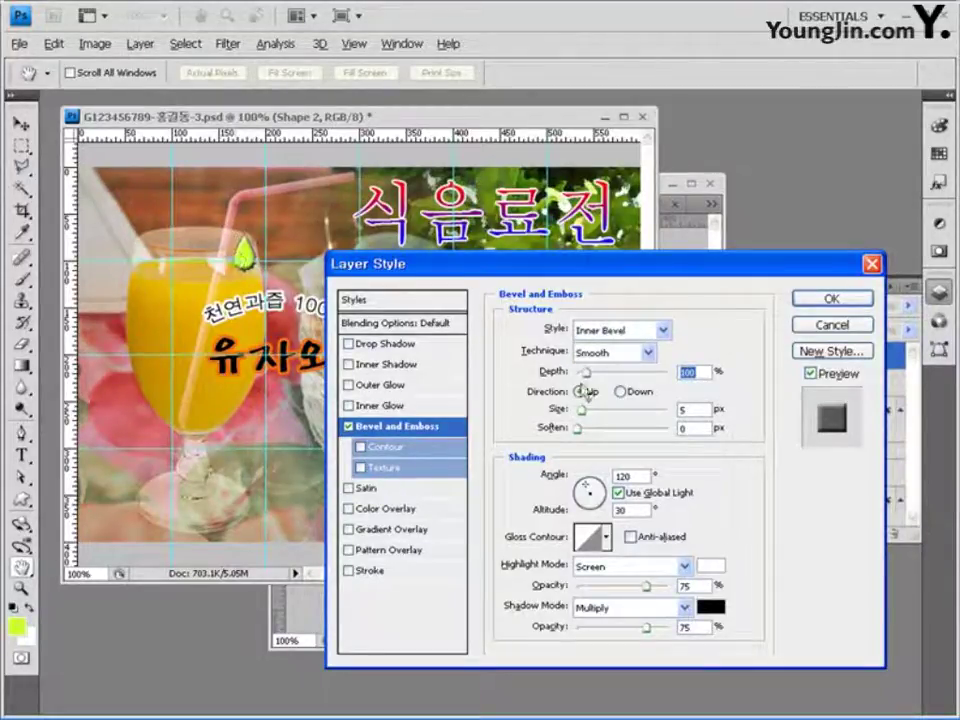
- Set the raindrop's bevel depth to 100% and apply the Inner Bevel effect
{"action": "mouse_move", "coordinate": [586, 373]}
{"action": "left_mouse_down"}
{"action": "mouse_move", "coordinate": [618, 374]}
{"action": "mouse_move", "coordinate": [582, 378]}
{"action": "left_mouse_up"}
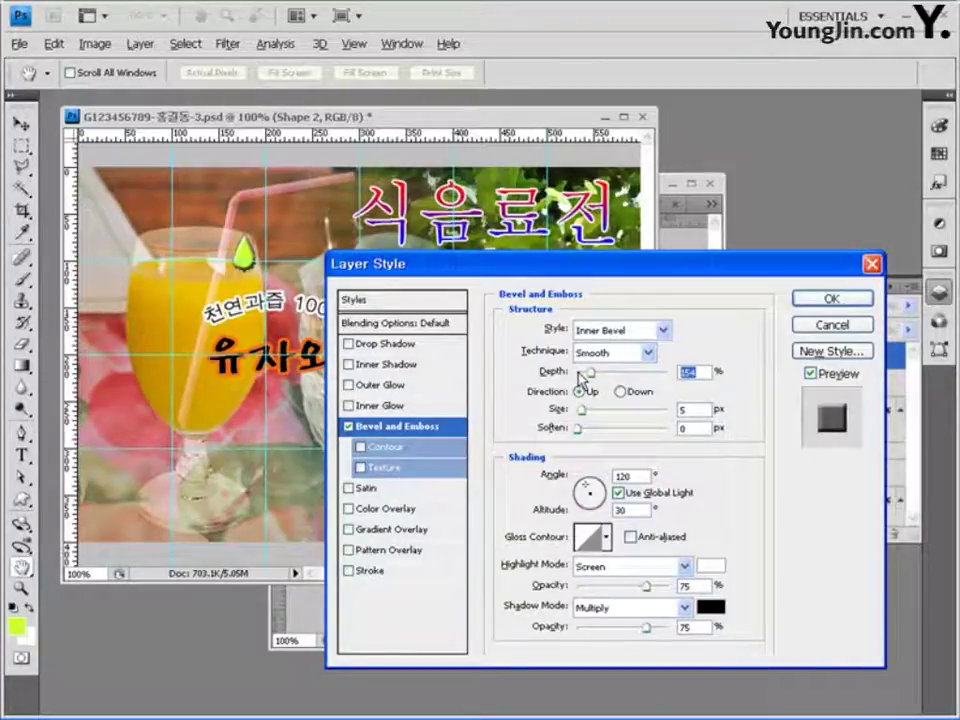
{"action": "type", "text": "1"}
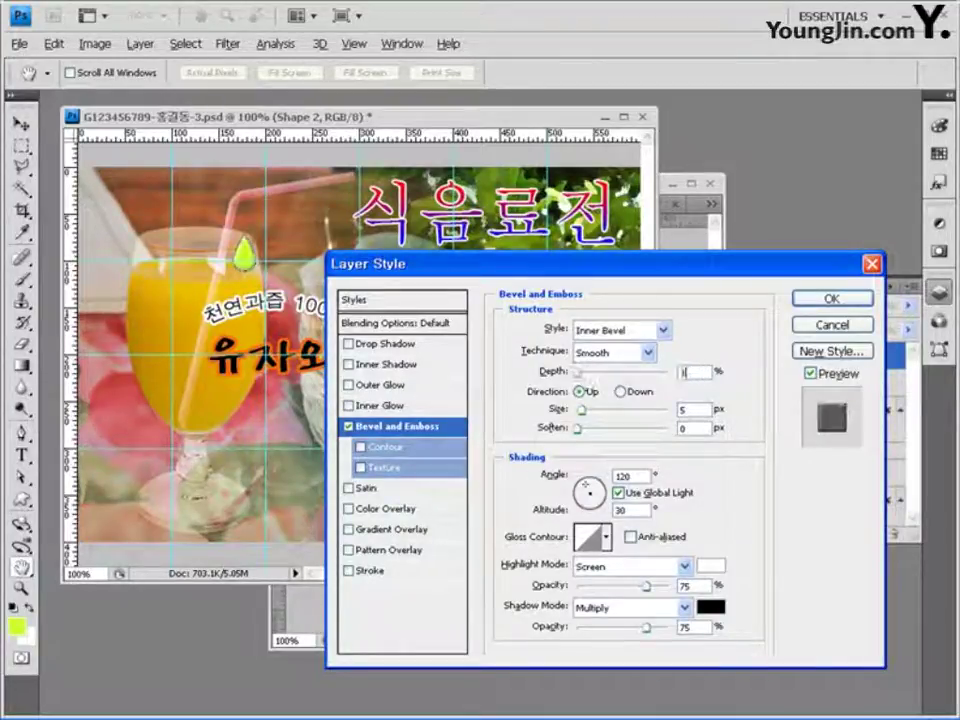
{"action": "type", "text": "00"}
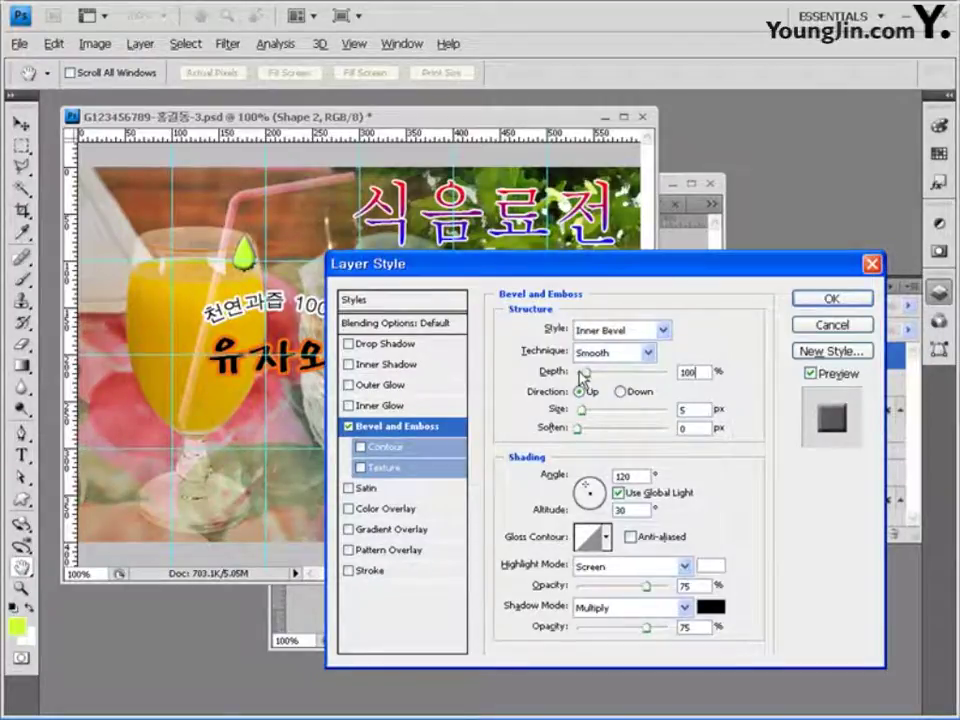
{"action": "left_click", "coordinate": [840, 300]}
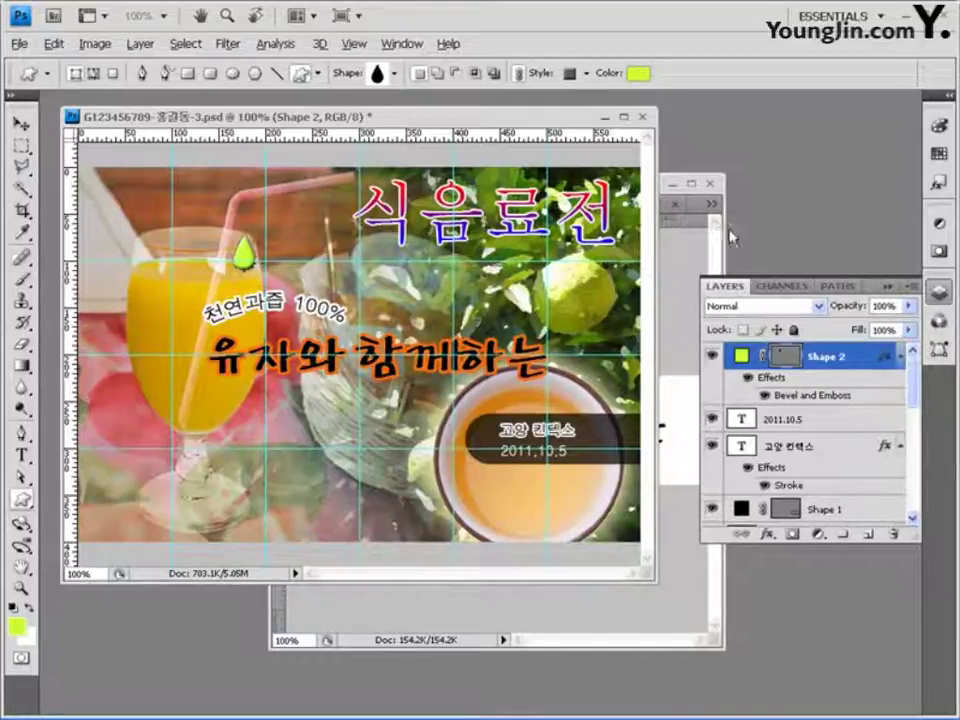
- Save the layered composition with Maximize compatibility and clear all guides from the canvas
{"action": "key", "text": "ctrl+s"}
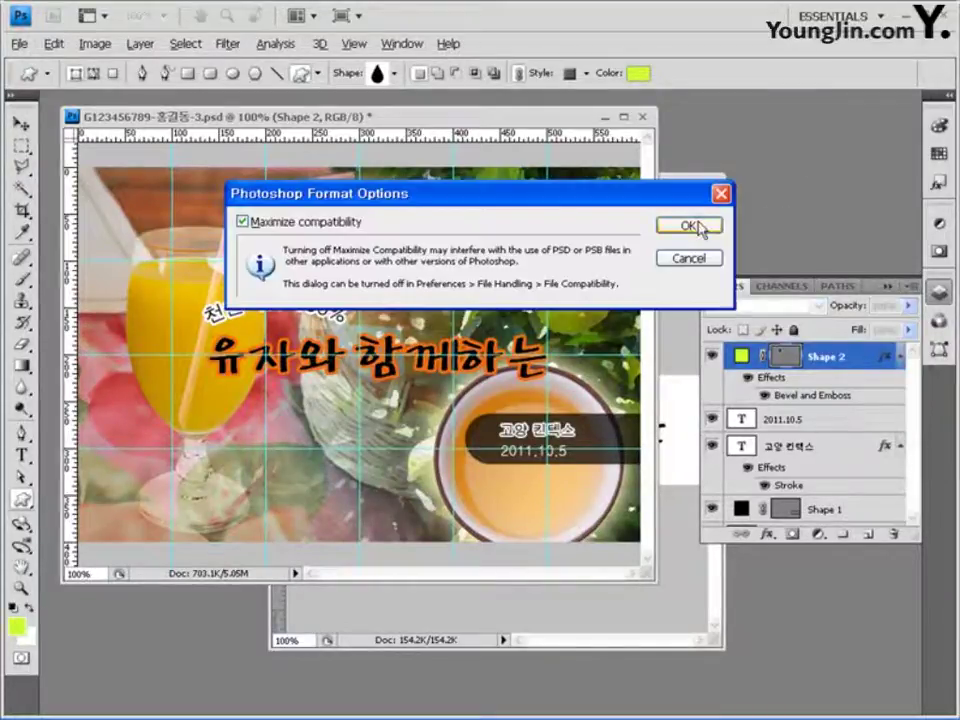
{"action": "left_click", "coordinate": [708, 225]}
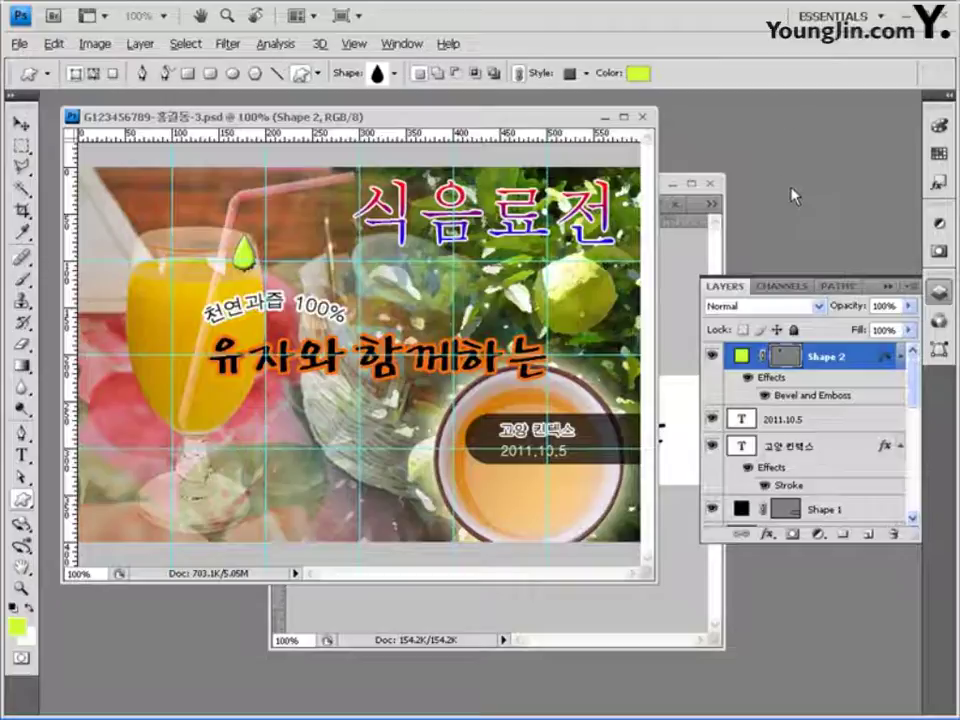
{"action": "left_click", "coordinate": [356, 44]}
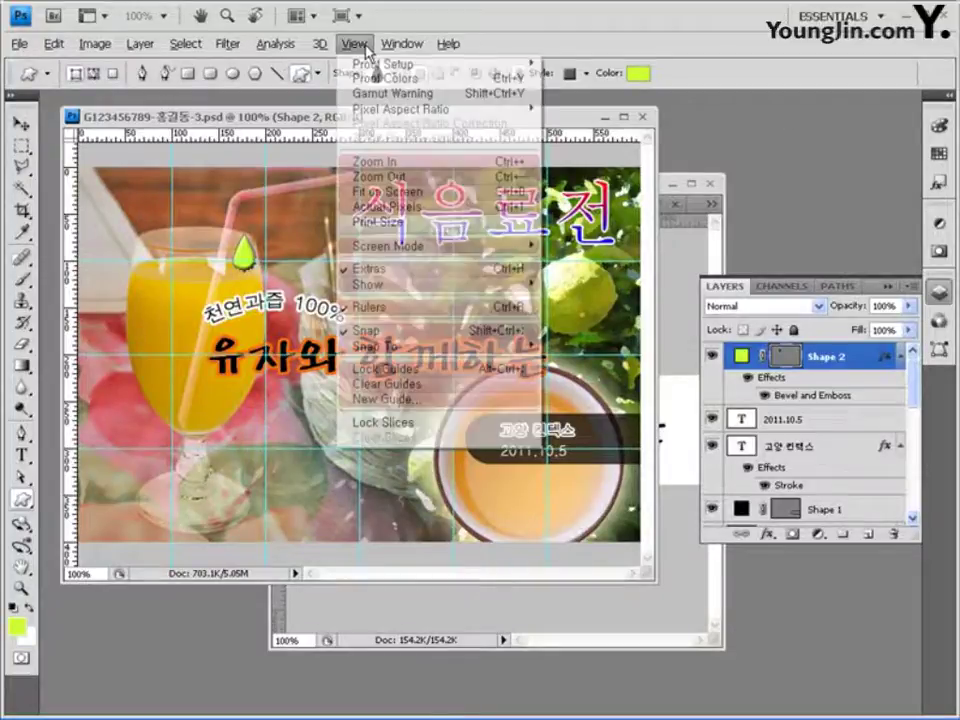
{"action": "left_click", "coordinate": [414, 385]}
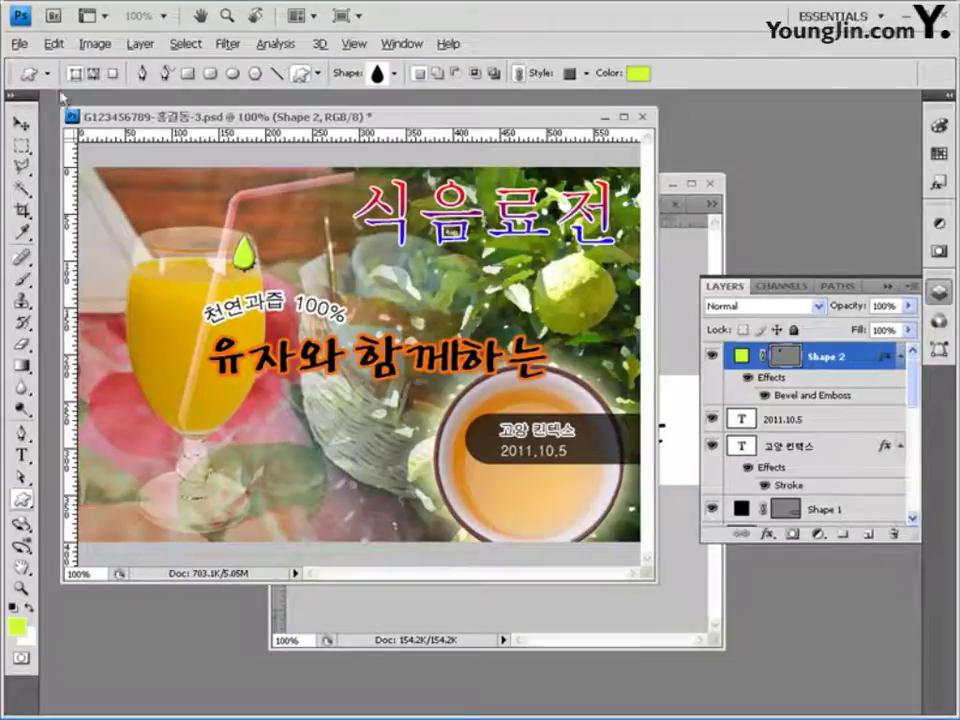
- Save a JPEG copy under the same file name in the GTQ folder of 내 문서, at High quality 8 with Baseline ("Standard") format
{"action": "left_click", "coordinate": [20, 44]}
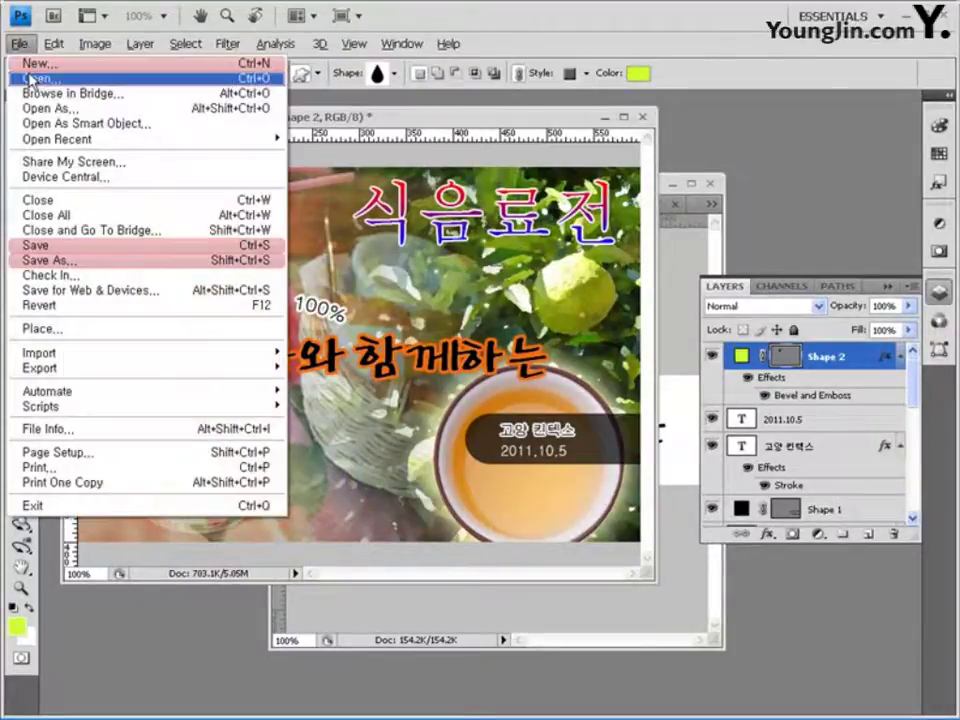
{"action": "left_click", "coordinate": [45, 259]}
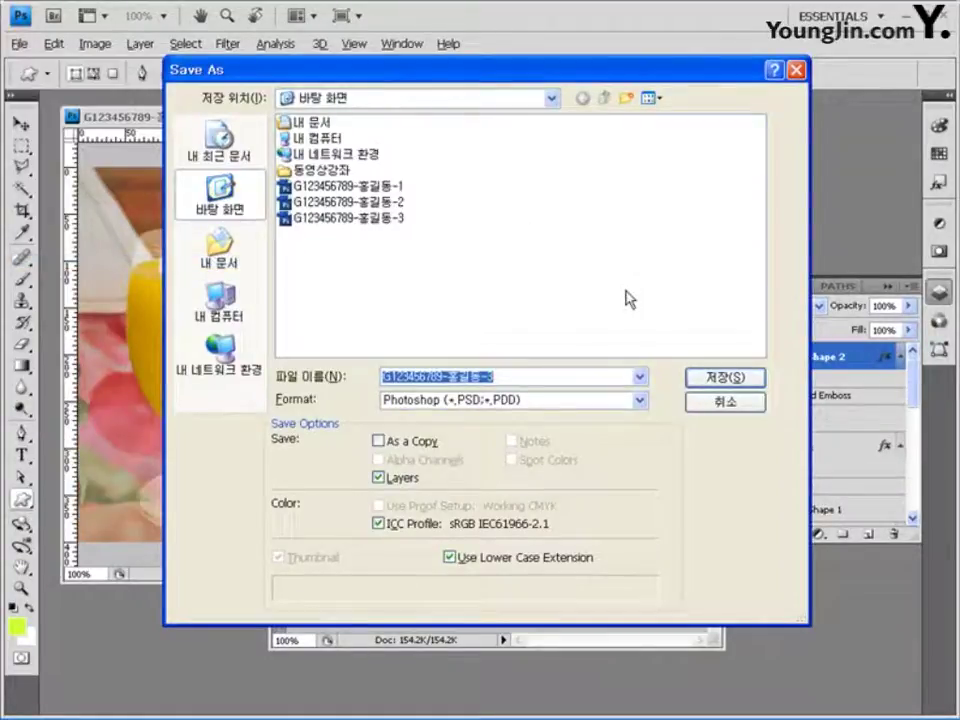
{"action": "left_click", "coordinate": [219, 262]}
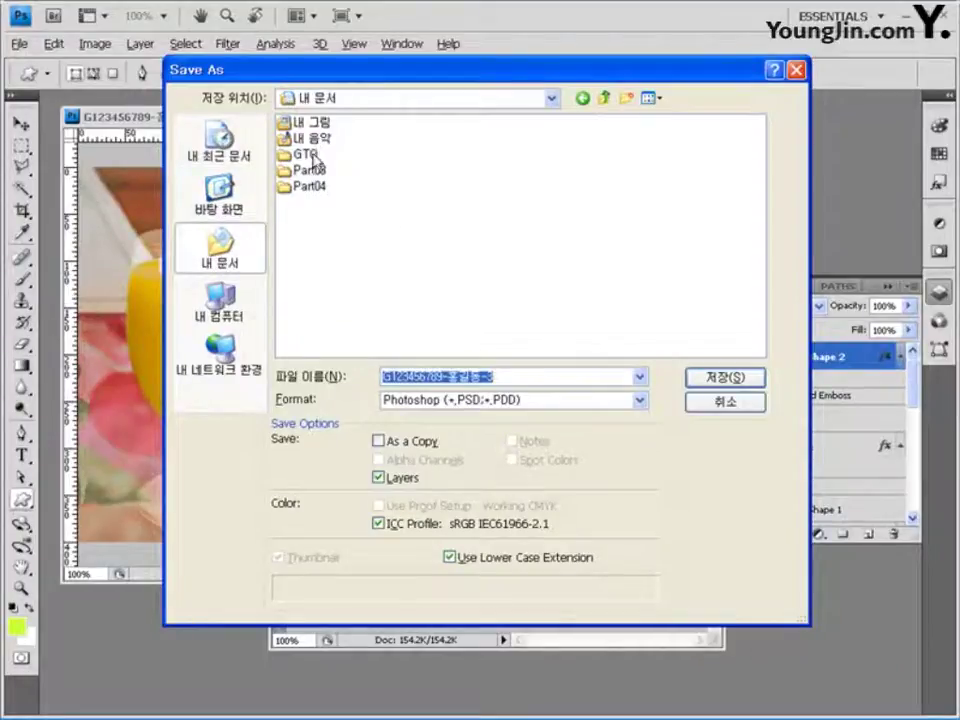
{"action": "double_click", "coordinate": [303, 156]}
{"action": "left_click", "coordinate": [566, 401]}
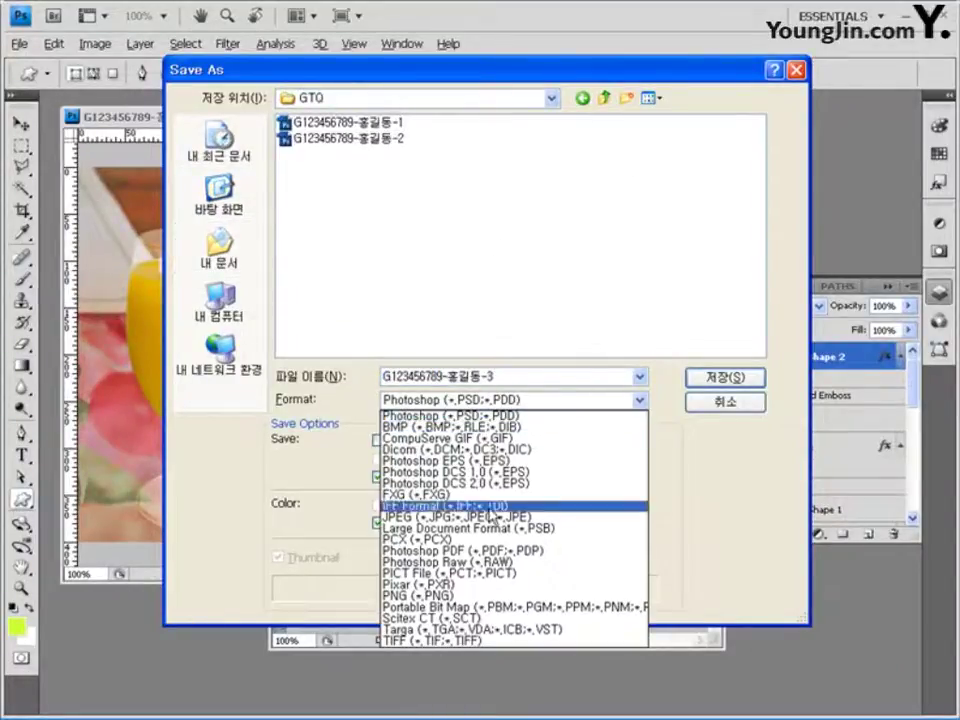
{"action": "left_click", "coordinate": [508, 518]}
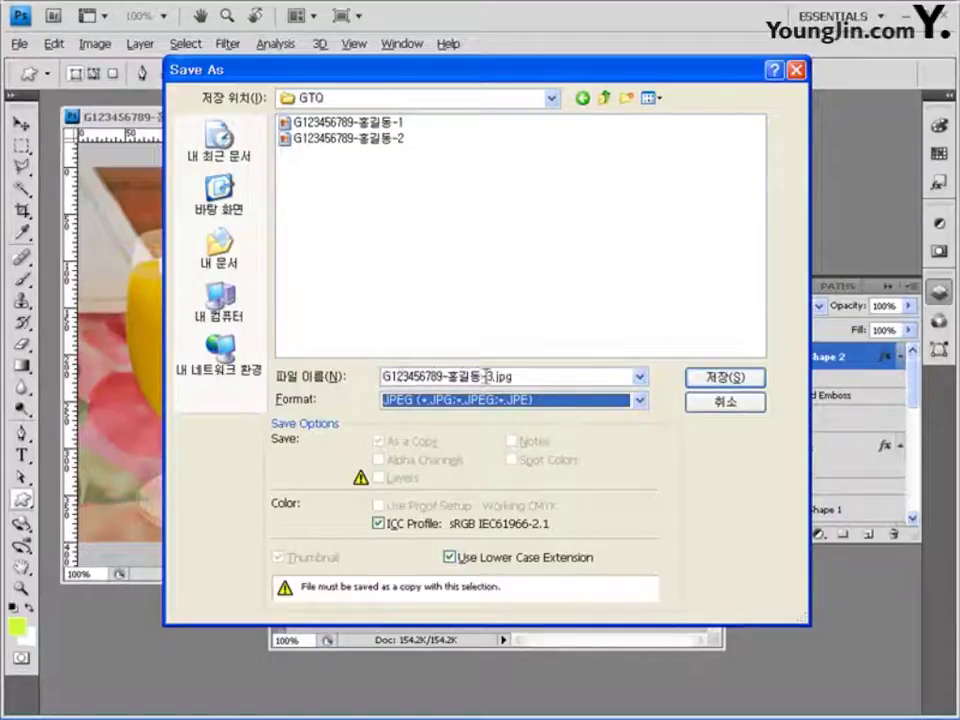
{"action": "left_click", "coordinate": [722, 377]}
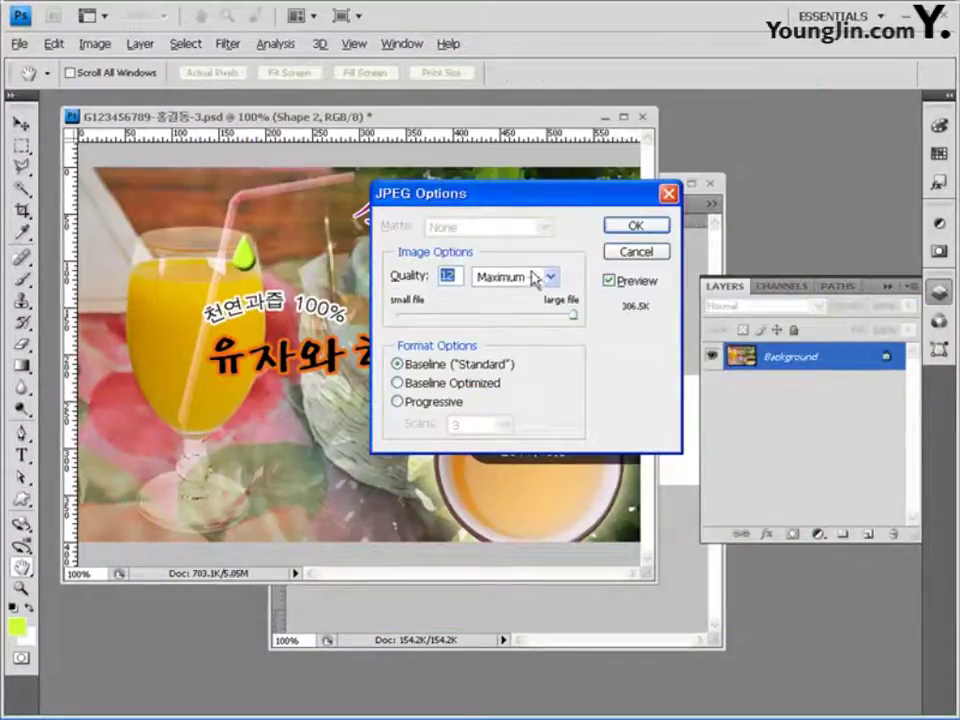
{"action": "left_click", "coordinate": [514, 316]}
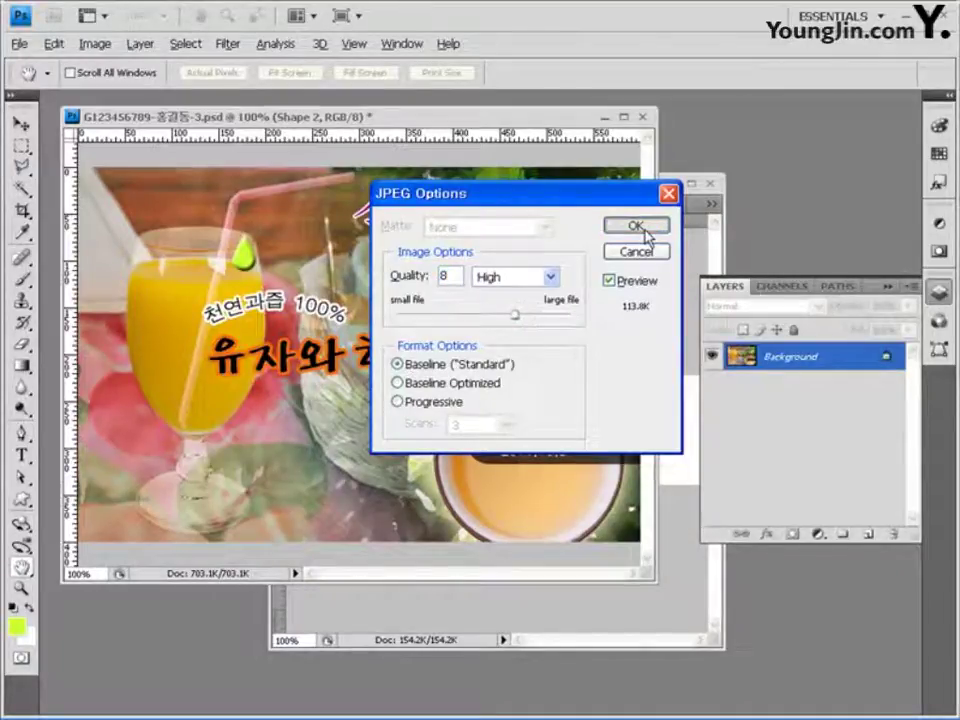
{"action": "left_click", "coordinate": [636, 226]}
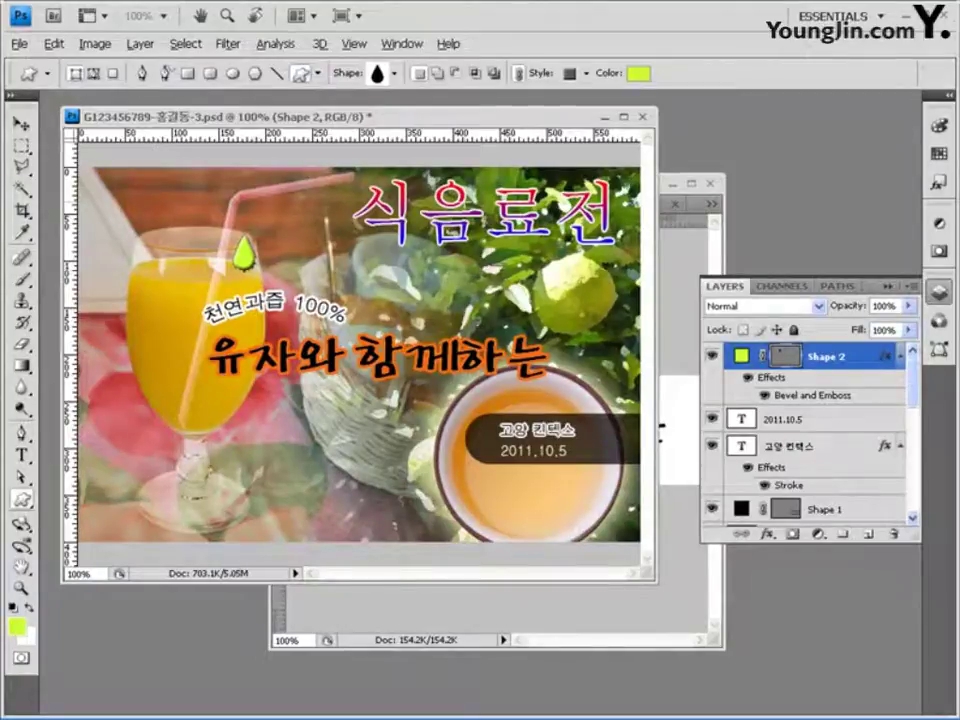
- Resize the image to 60 x 40 pixels with constrained proportions
{"action": "left_click", "coordinate": [92, 44]}
{"action": "left_click", "coordinate": [108, 165]}
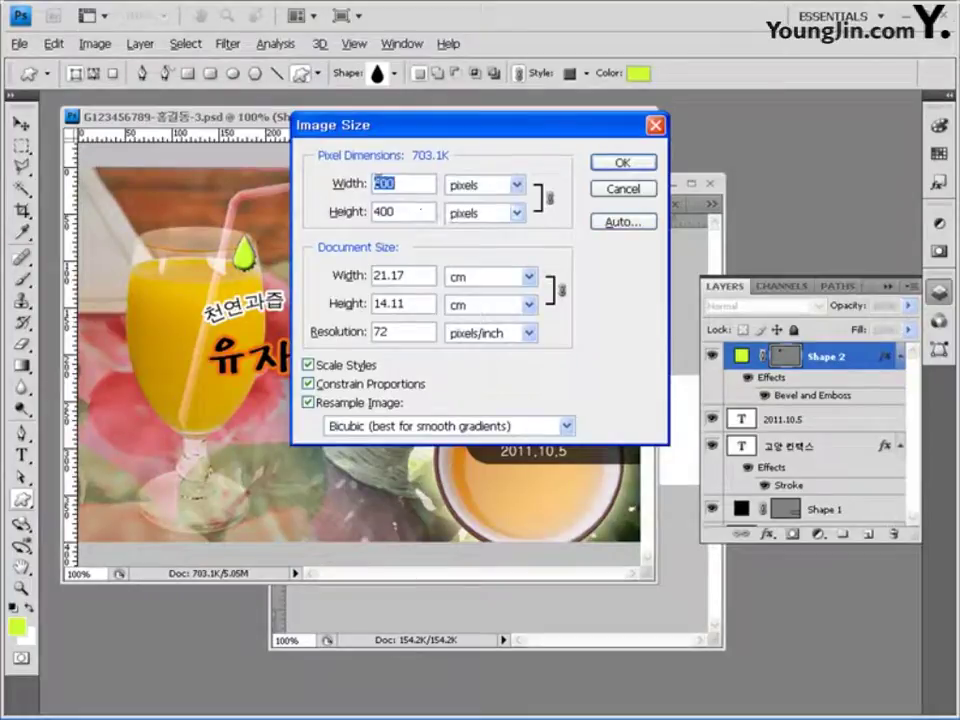
{"action": "key", "text": "BackSpace"}
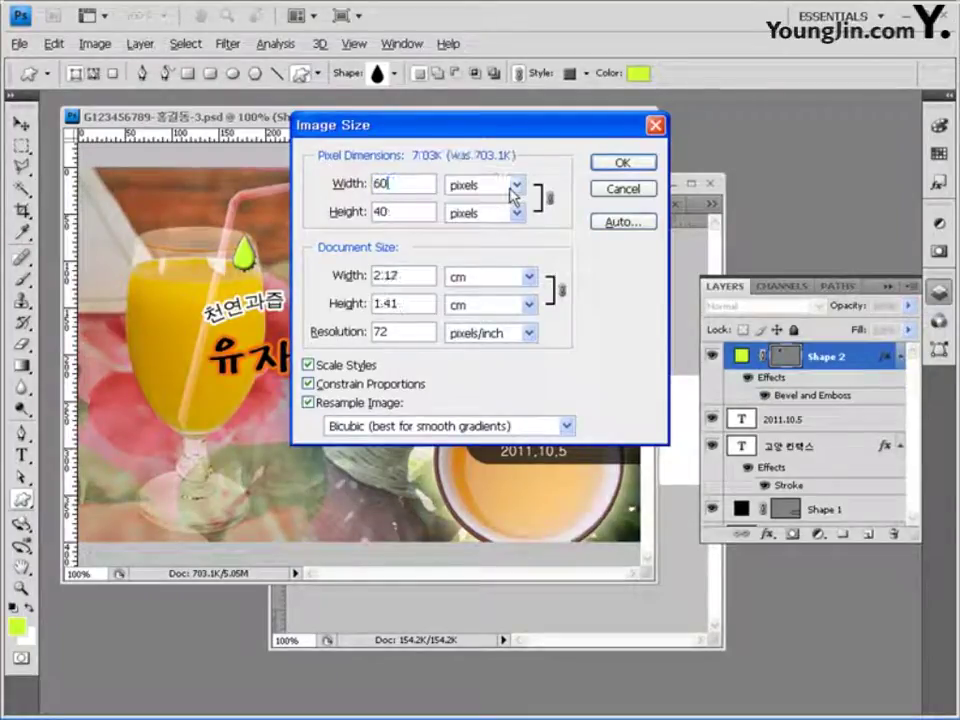
{"action": "left_click", "coordinate": [645, 165]}
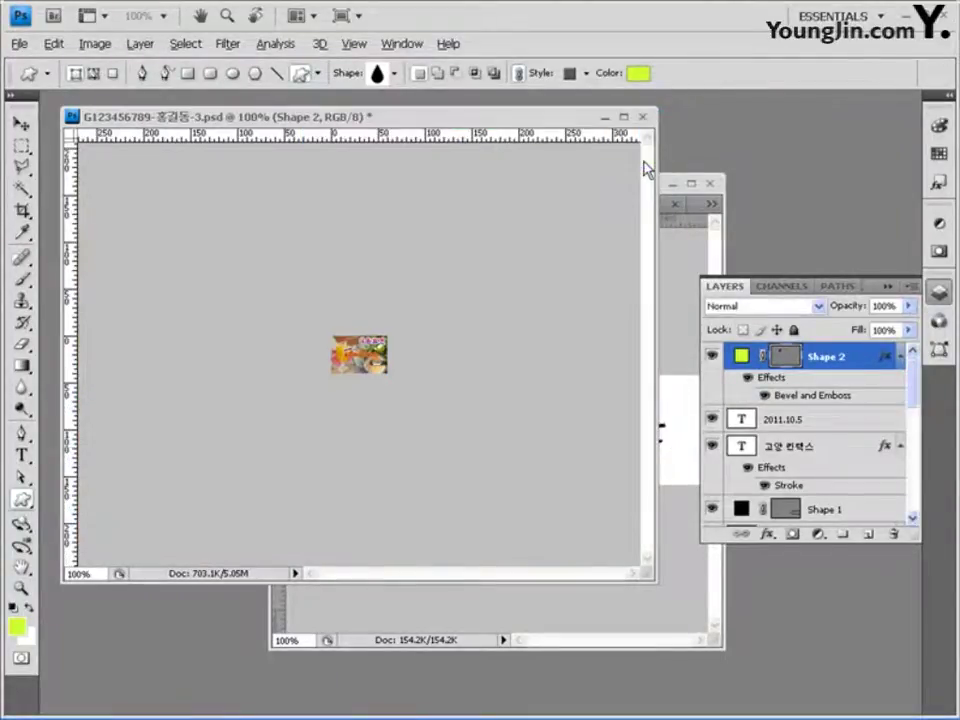
- Save the reduced image as a layered PSD under the same name in the GTQ folder of 내 문서, with Maximize compatibility
{"action": "left_click", "coordinate": [19, 44]}
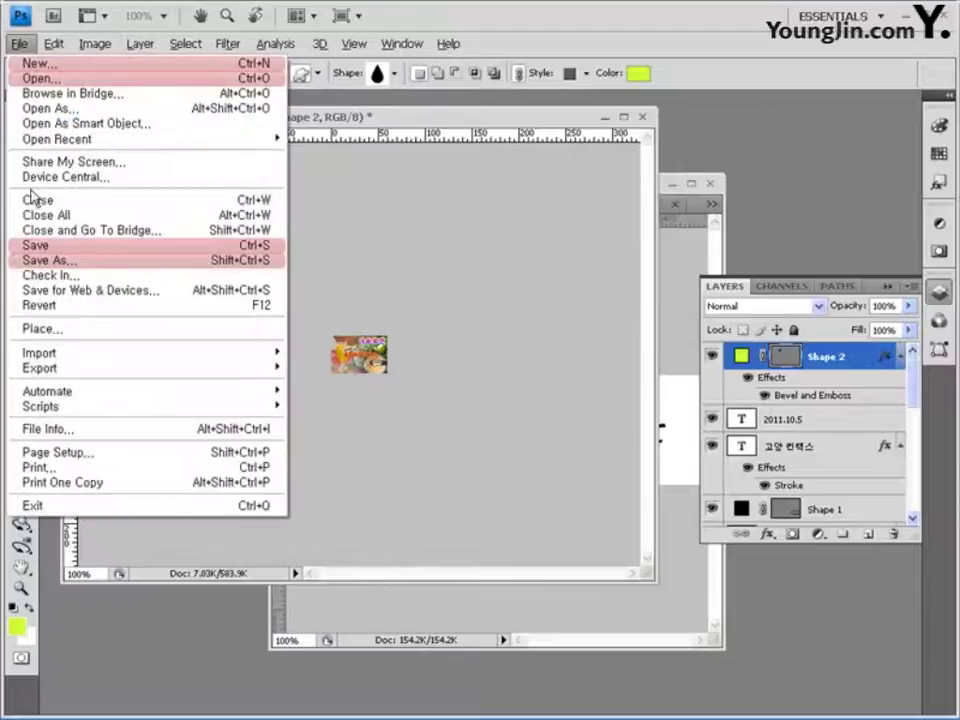
{"action": "left_click", "coordinate": [40, 262]}
{"action": "left_click", "coordinate": [220, 250]}
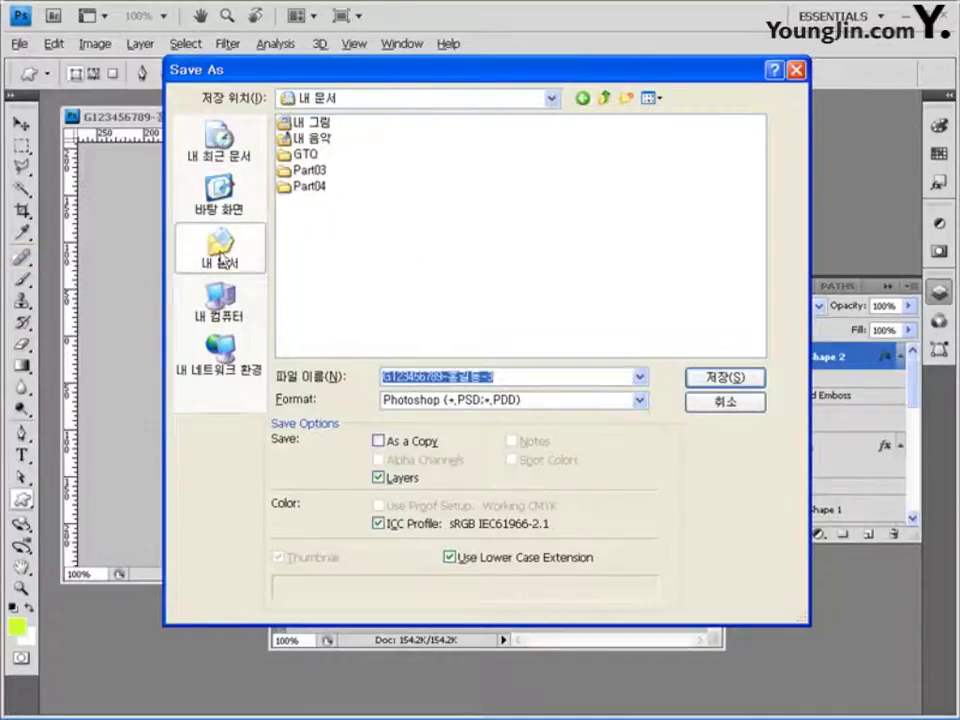
{"action": "double_click", "coordinate": [300, 155]}
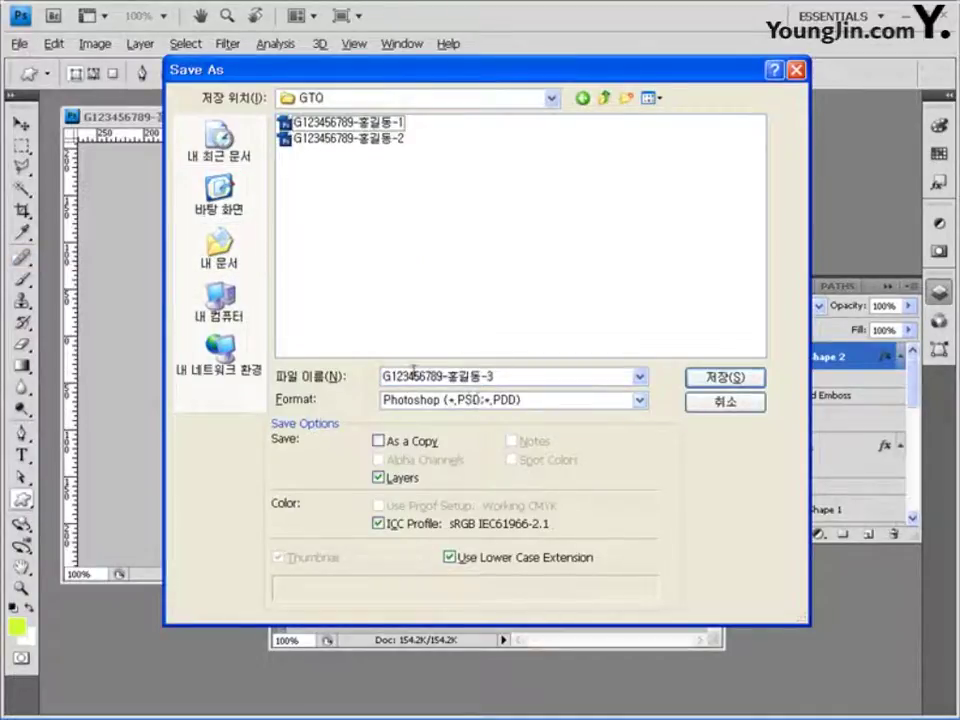
{"action": "left_click", "coordinate": [745, 382]}
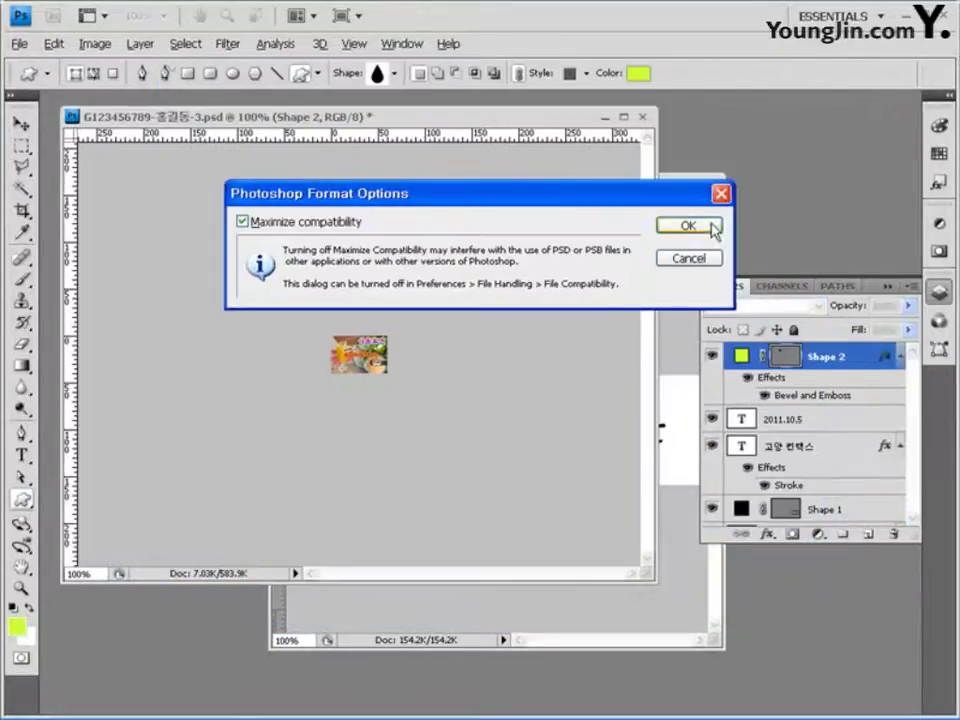
{"action": "left_click", "coordinate": [707, 225]}
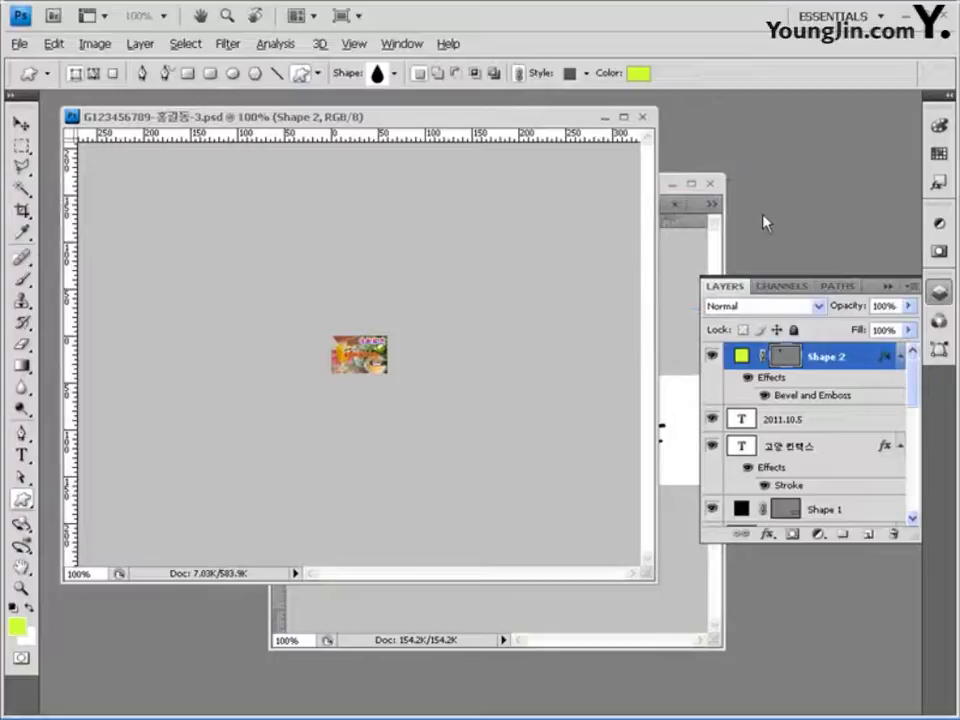